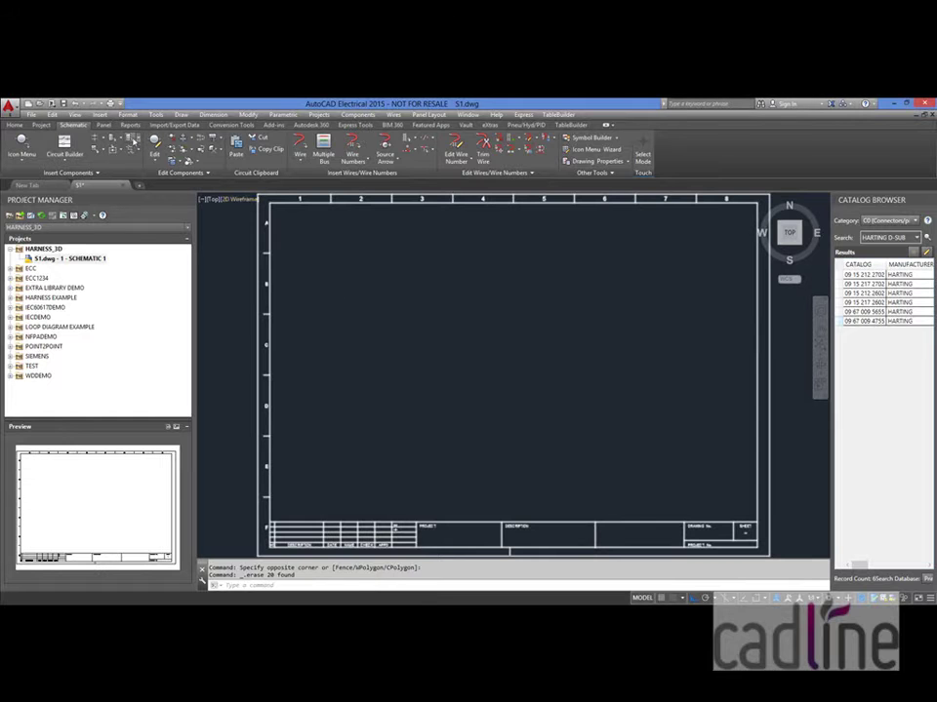
Insert a receptacle-only connector with a pin count of 9 below column 2 of the sheet, turning snap on for placement
{"action": "left_click", "coordinate": [126, 137]}
{"action": "left_click_drag", "start_coordinate": [401, 291], "coordinate": [374, 290]}
{"action": "type", "text": "9"}
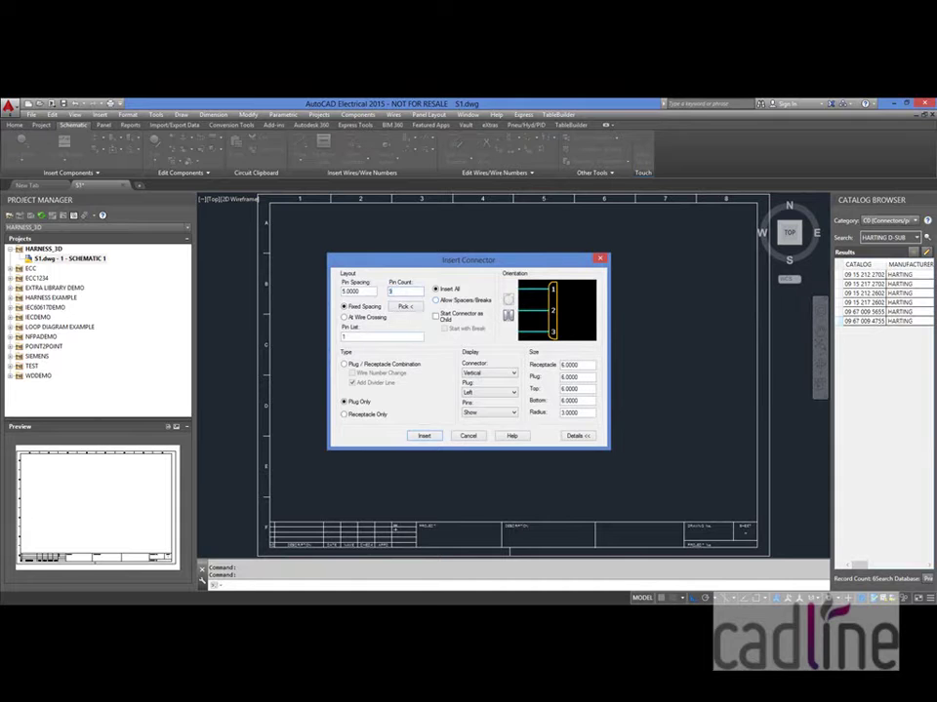
{"action": "left_click", "coordinate": [367, 414]}
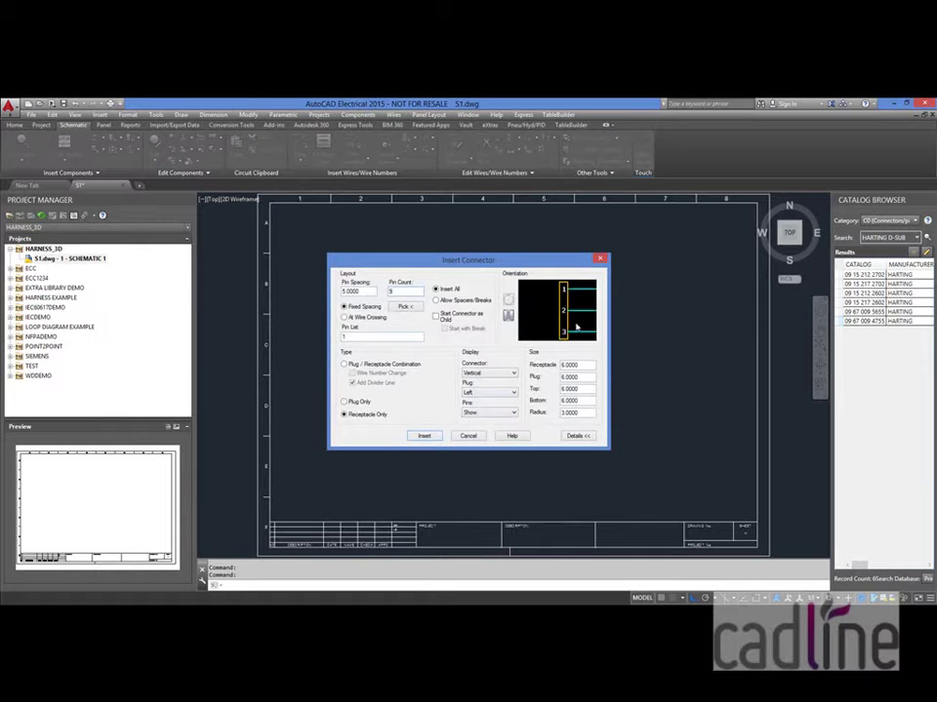
{"action": "left_click", "coordinate": [425, 436]}
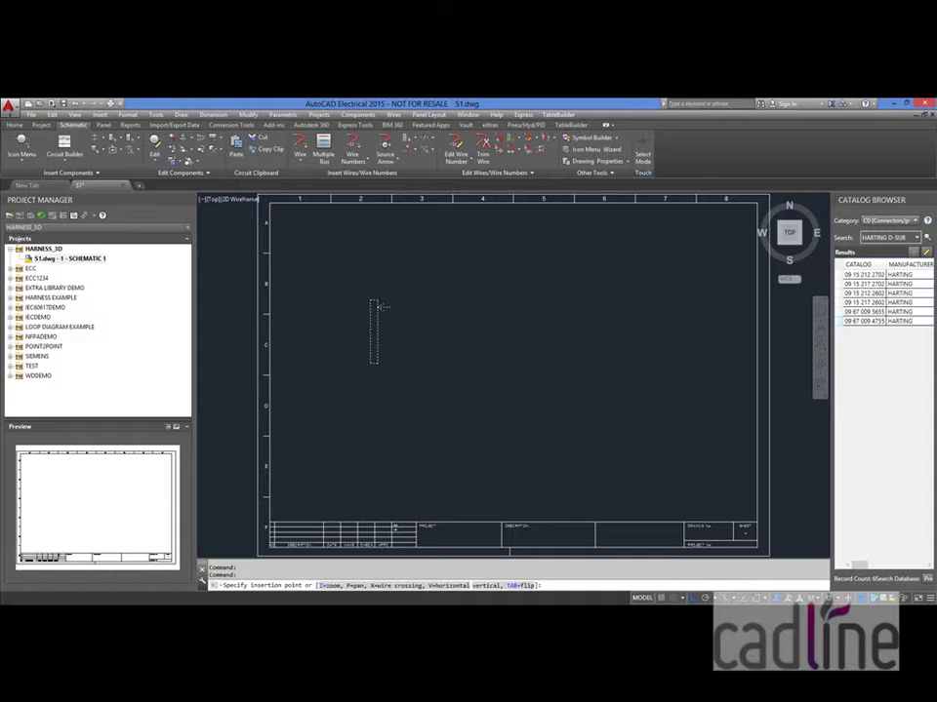
{"action": "left_click", "coordinate": [673, 598]}
{"action": "left_click", "coordinate": [359, 311]}
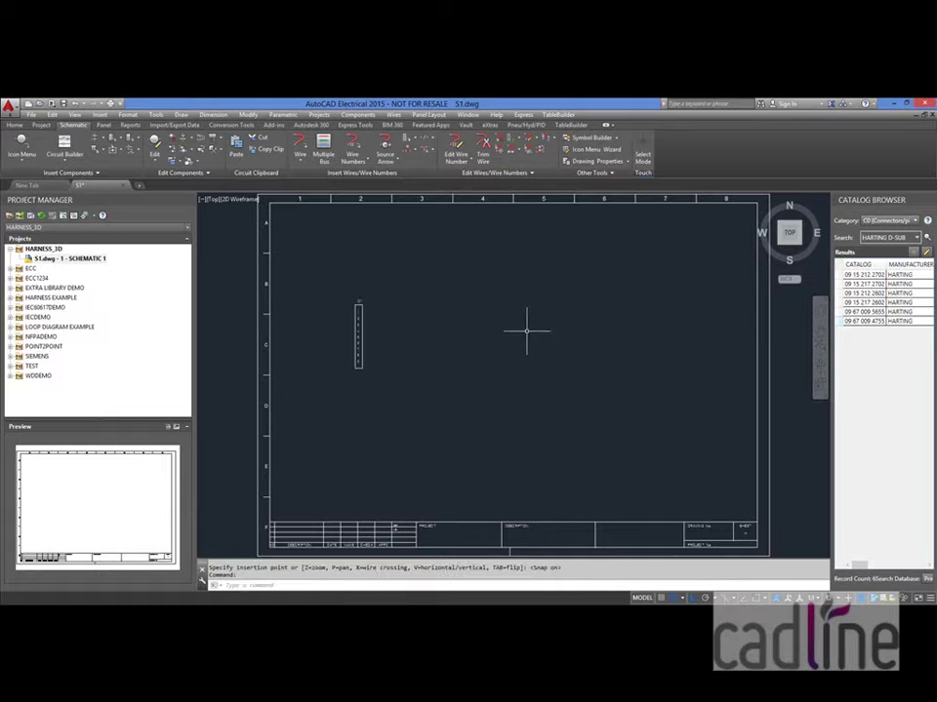
{"action": "right_click", "coordinate": [358, 334]}
{"action": "left_click", "coordinate": [364, 304]}
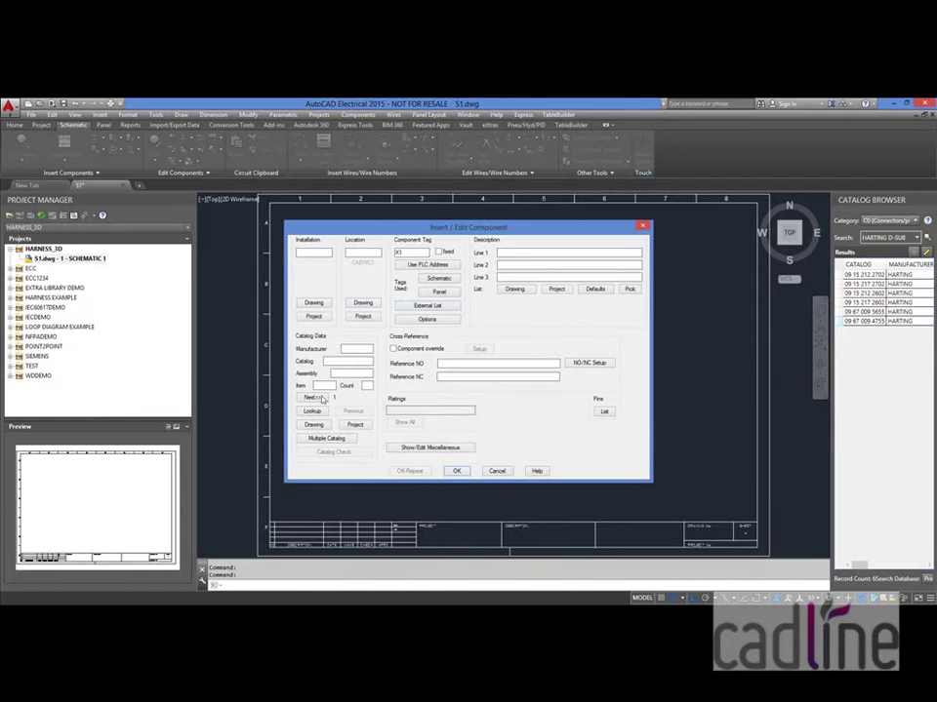
{"action": "left_click", "coordinate": [311, 410]}
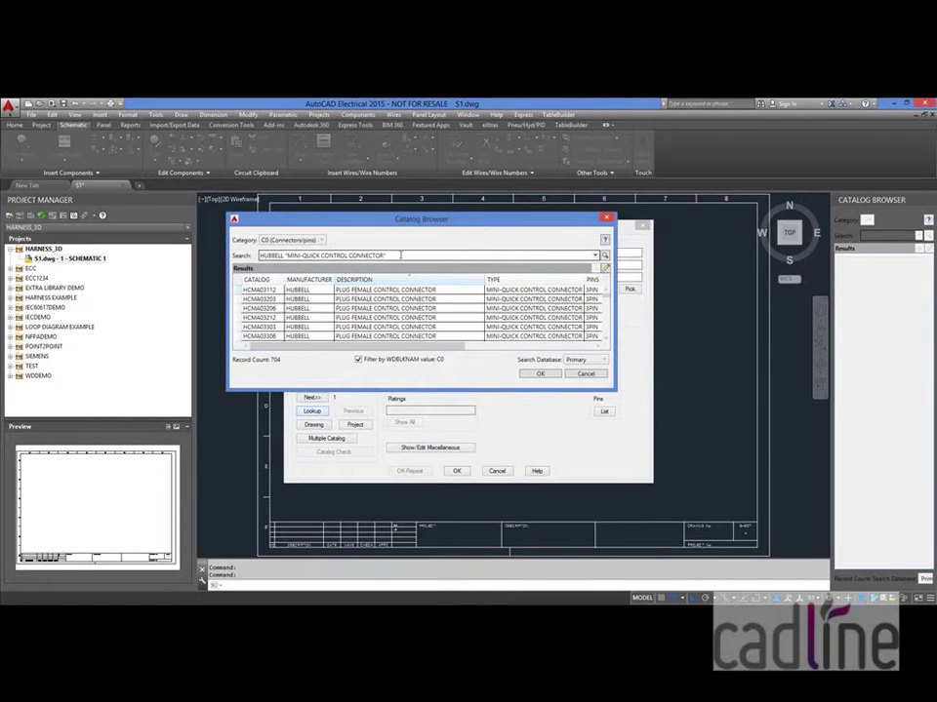
{"action": "triple_click", "coordinate": [266, 254]}
{"action": "type", "text": "HART"}
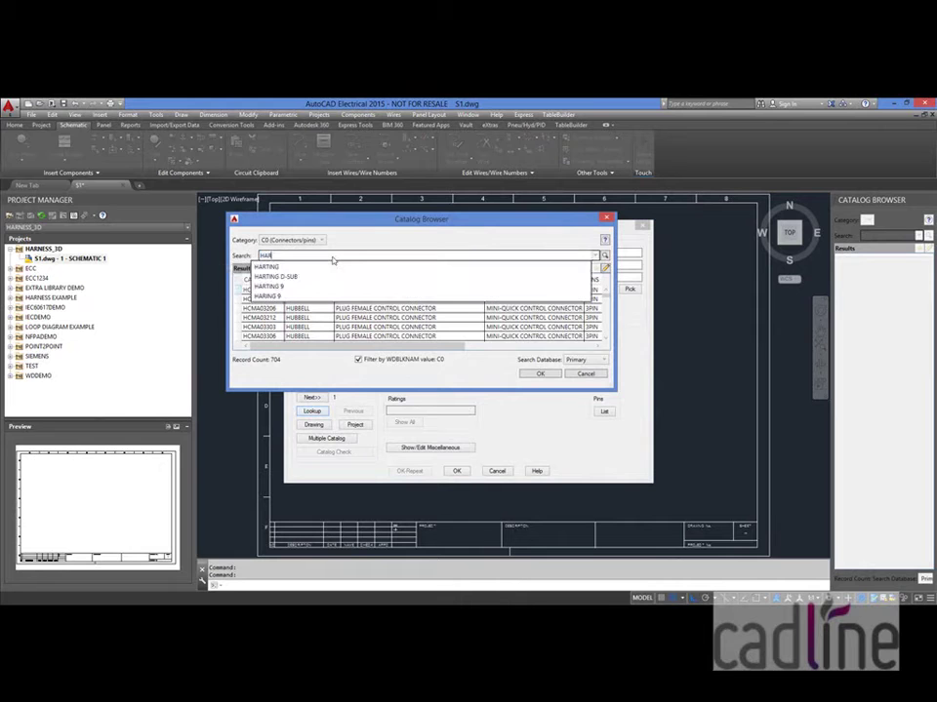
{"action": "type", "text": "ING D-SUB"}
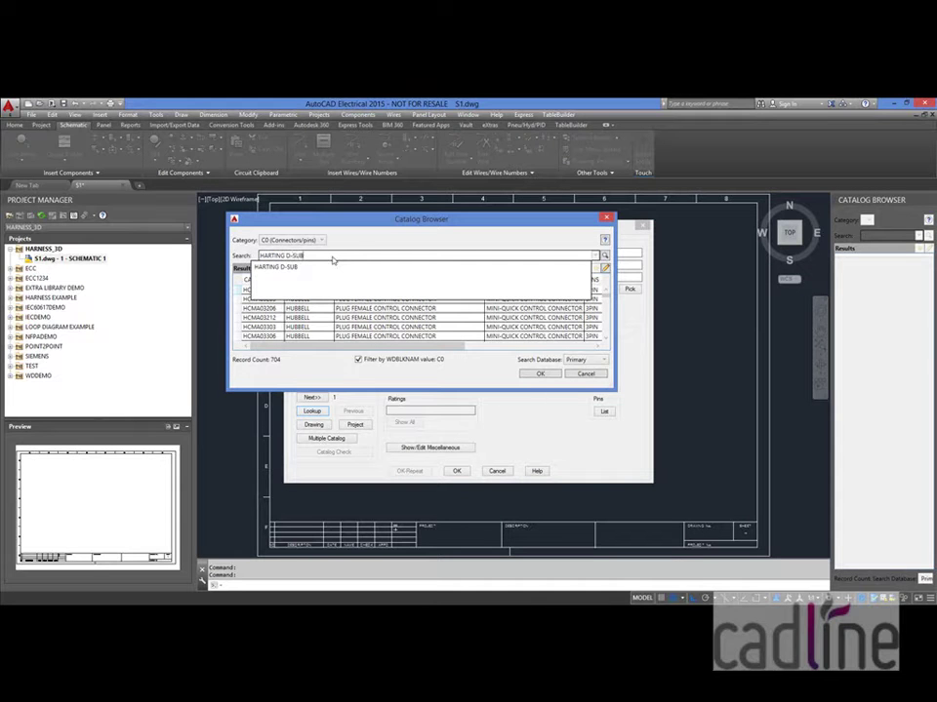
{"action": "key", "text": "Return"}
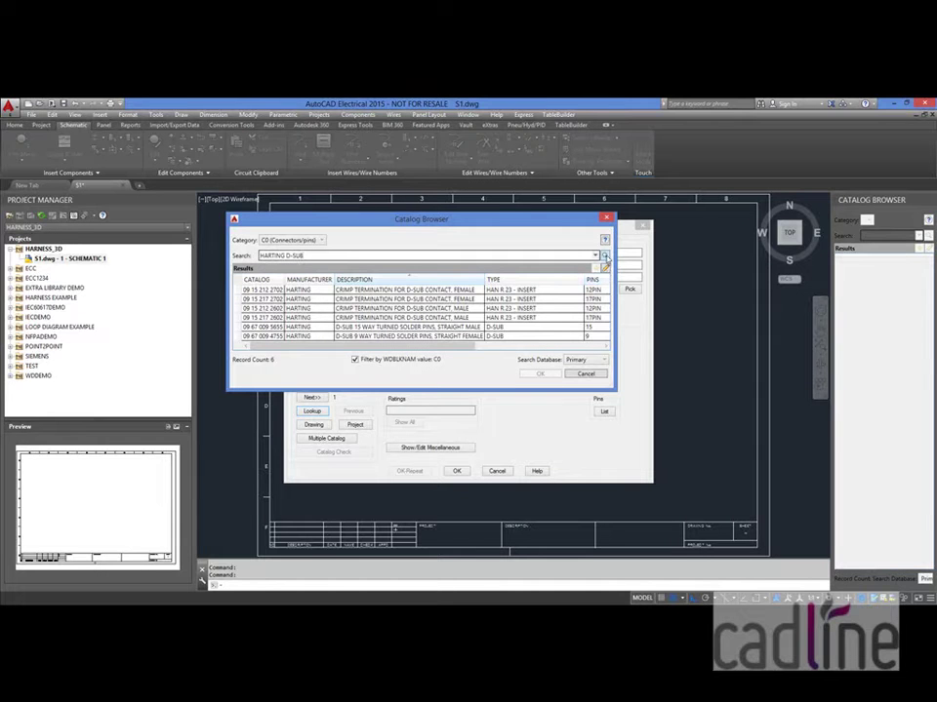
{"action": "left_click", "coordinate": [305, 337]}
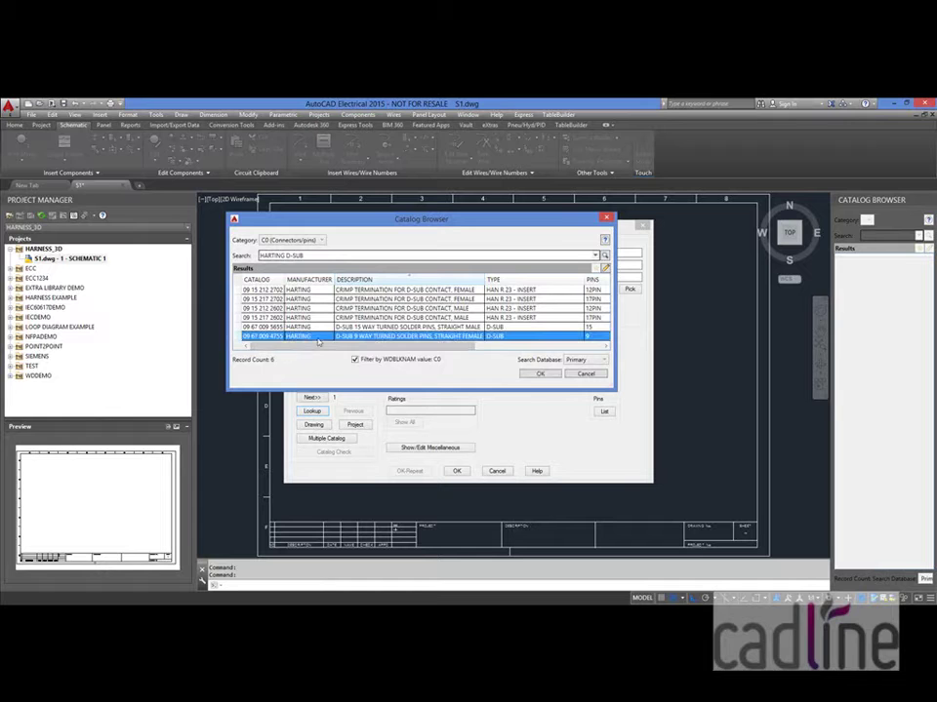
{"action": "left_click", "coordinate": [540, 374]}
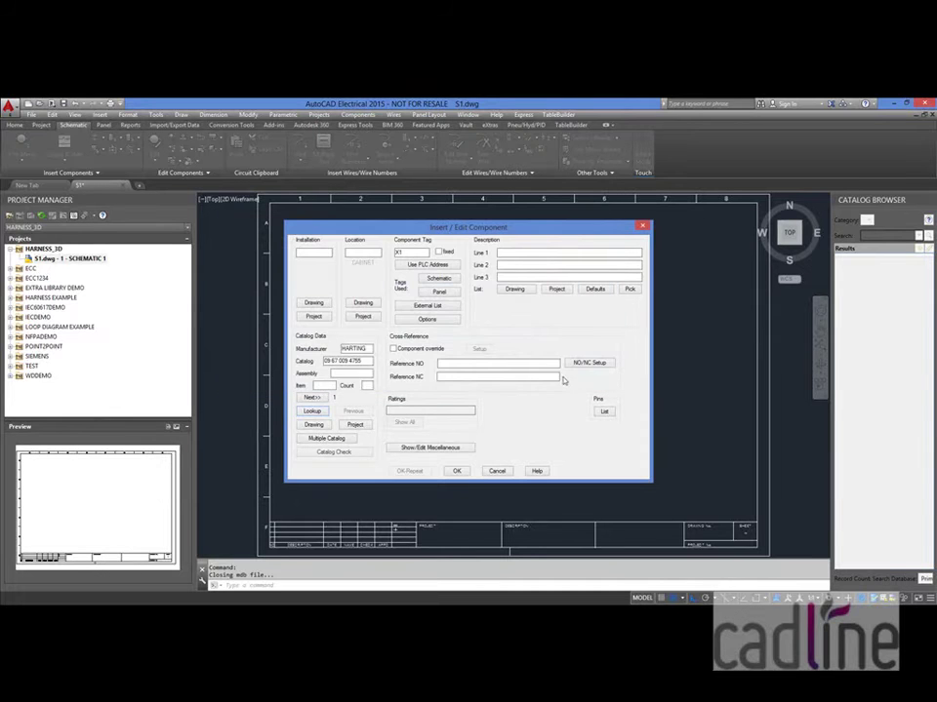
{"action": "left_click", "coordinate": [459, 471]}
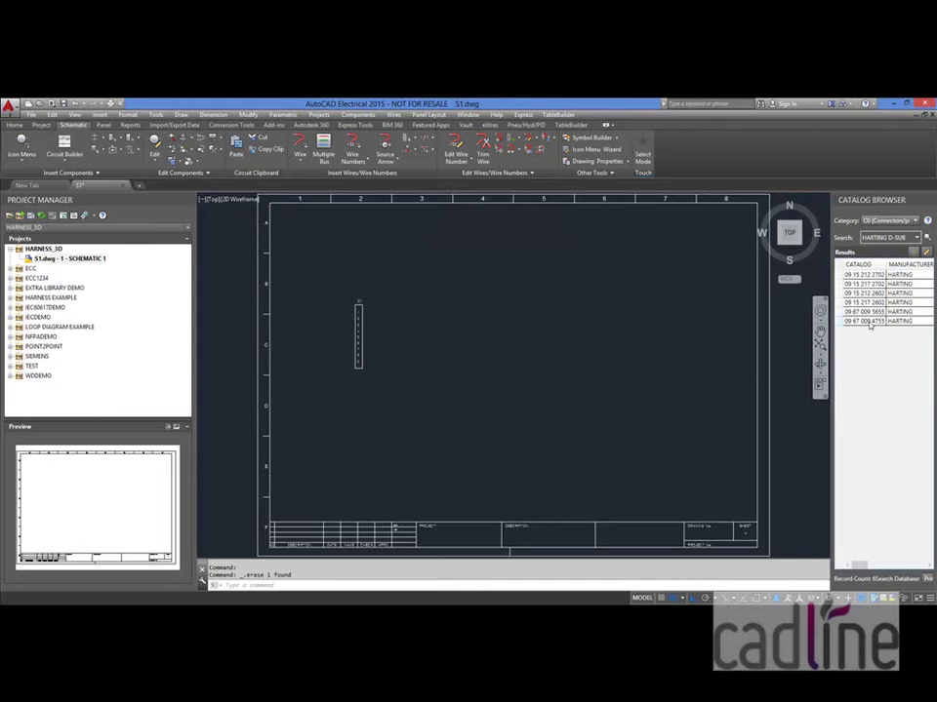
Insert a plug-only connector with a pin count of 15 opposite the 9-pin connector, near the boundary of columns 6 and 7
{"action": "left_click", "coordinate": [869, 315]}
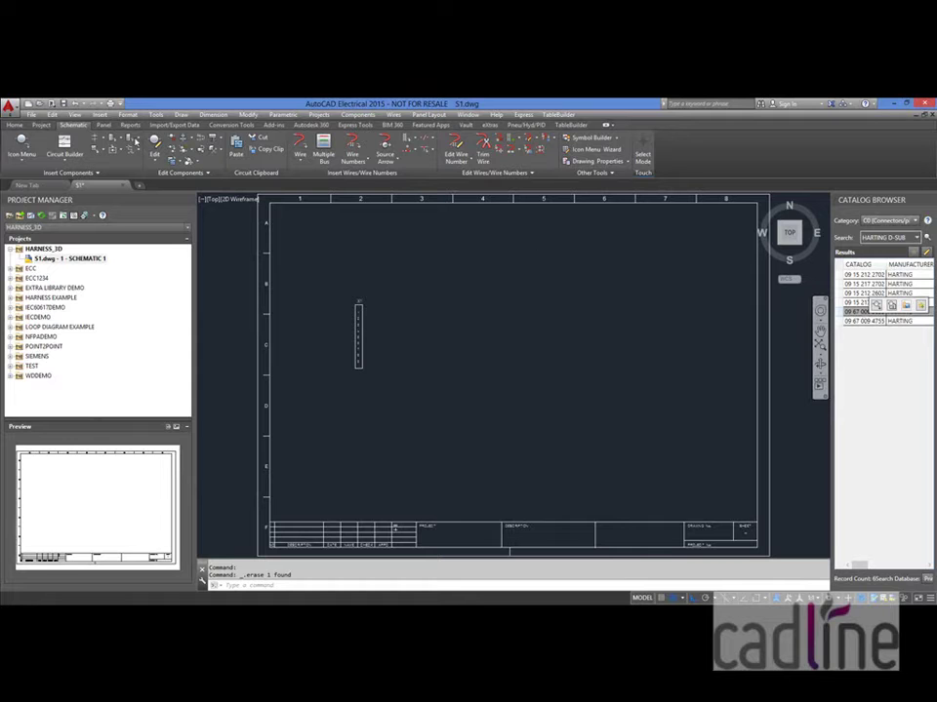
{"action": "left_click", "coordinate": [133, 140]}
{"action": "key", "text": "BackSpace"}
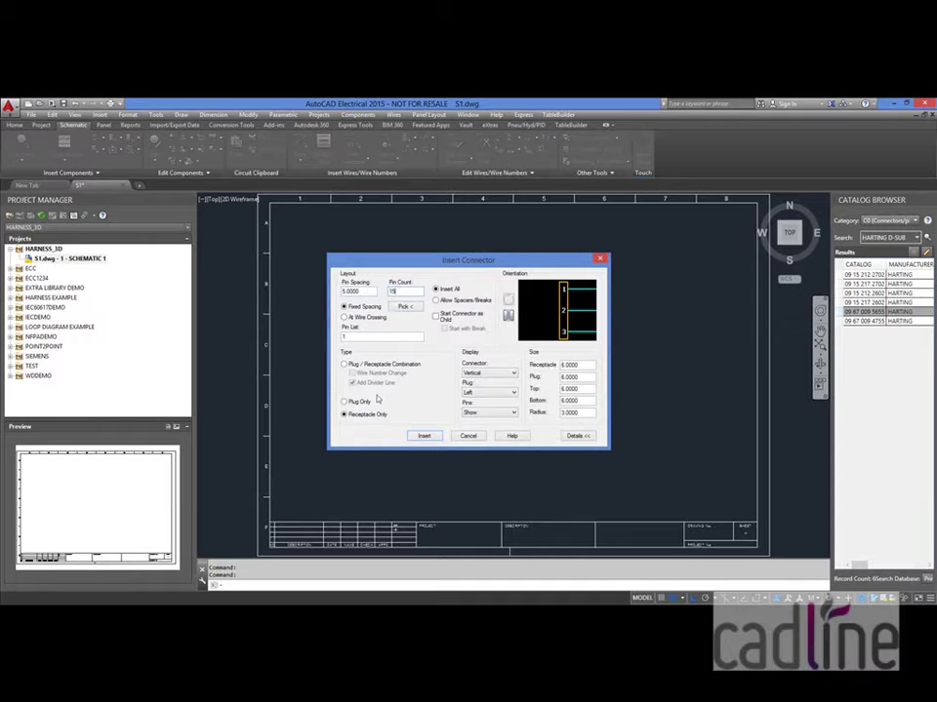
{"action": "left_click", "coordinate": [347, 402]}
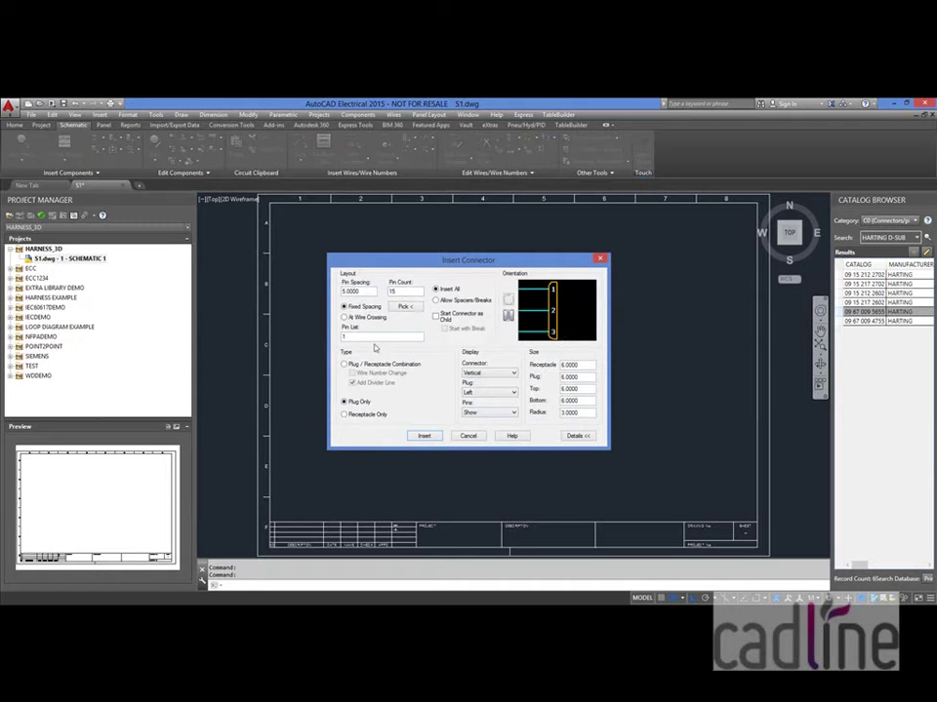
{"action": "left_click", "coordinate": [426, 436]}
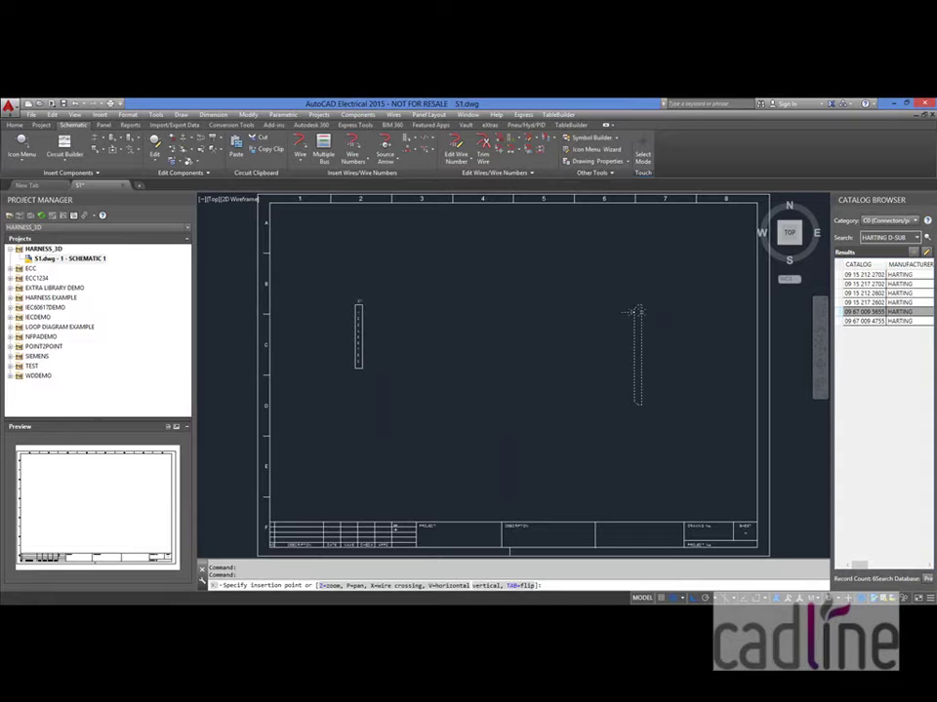
{"action": "left_click", "coordinate": [636, 314]}
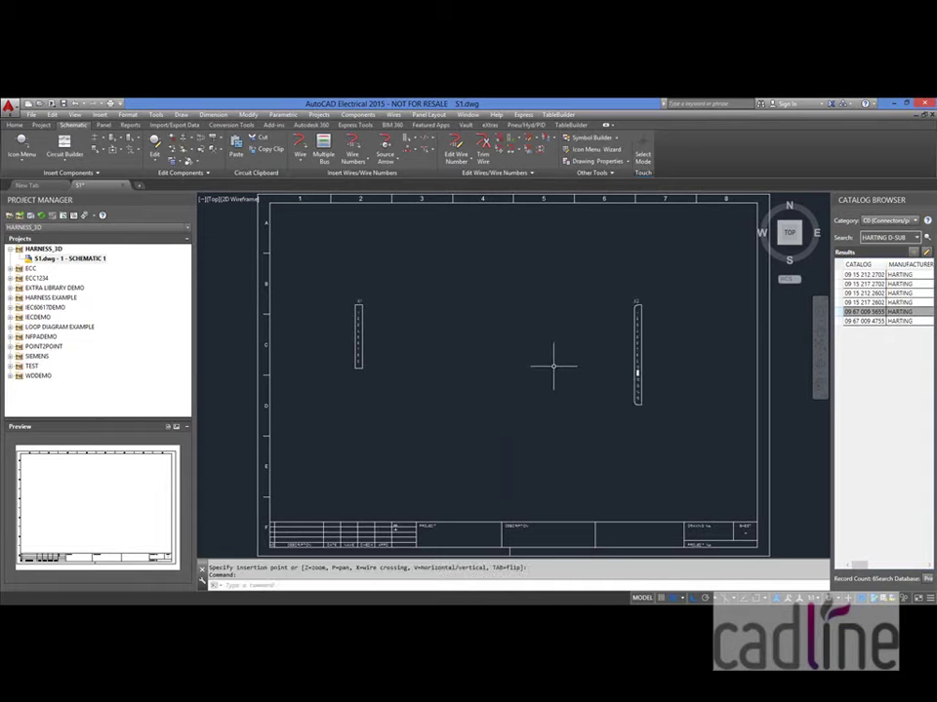
{"action": "right_click", "coordinate": [638, 335]}
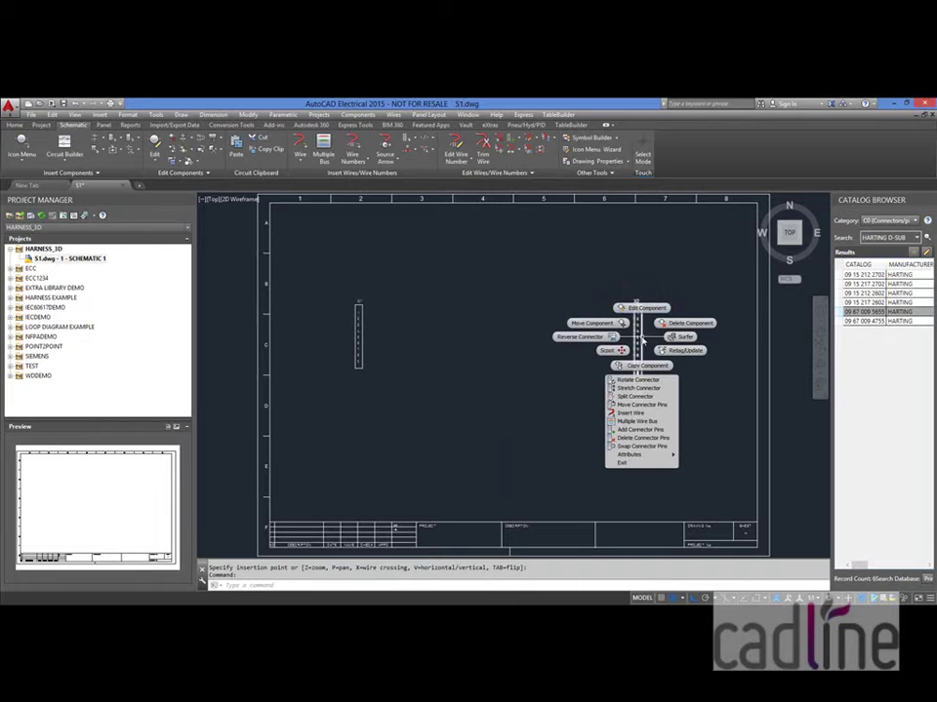
{"action": "left_click", "coordinate": [655, 308]}
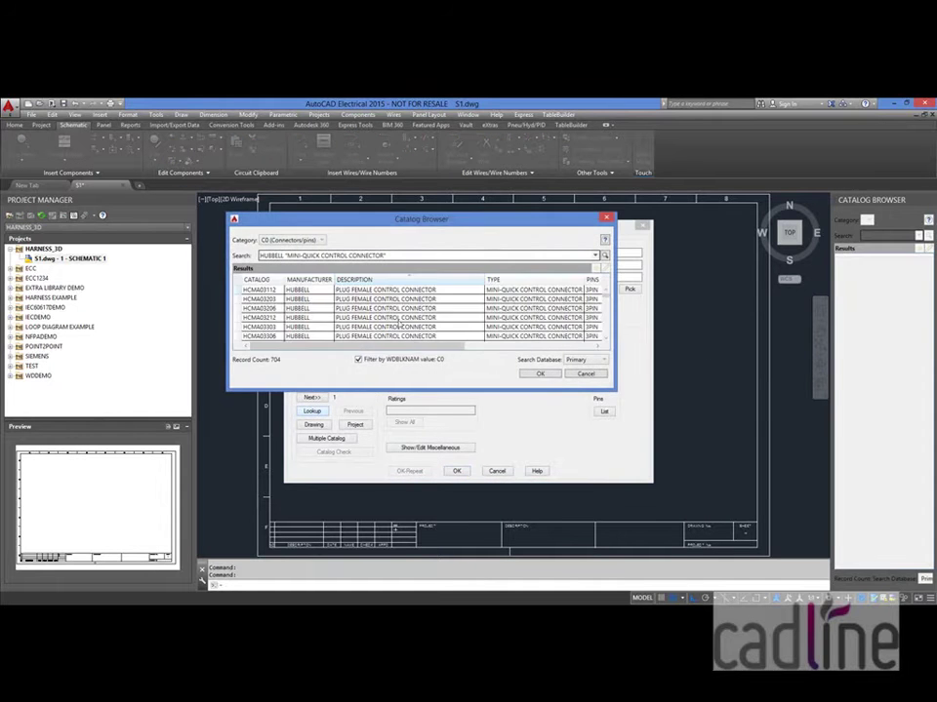
{"action": "left_click", "coordinate": [594, 254]}
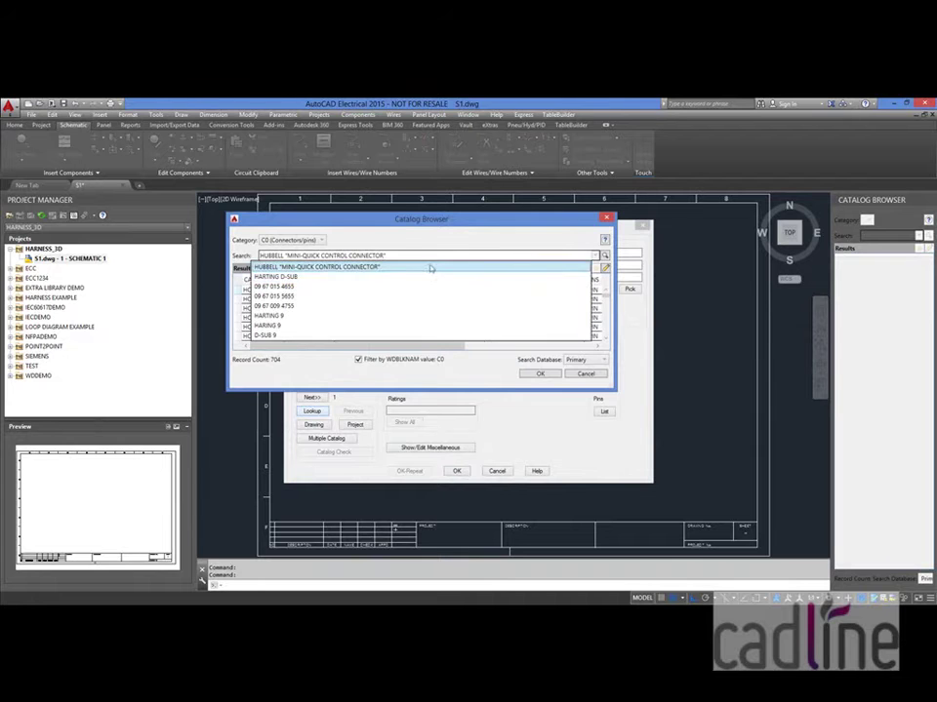
{"action": "left_click", "coordinate": [399, 277]}
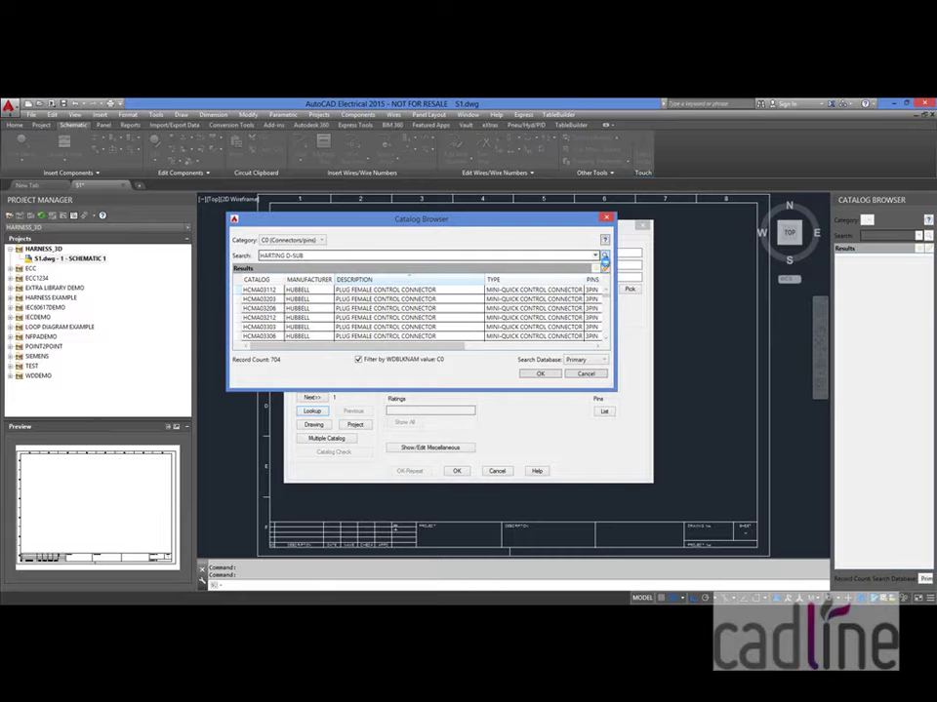
{"action": "double_click", "coordinate": [546, 327]}
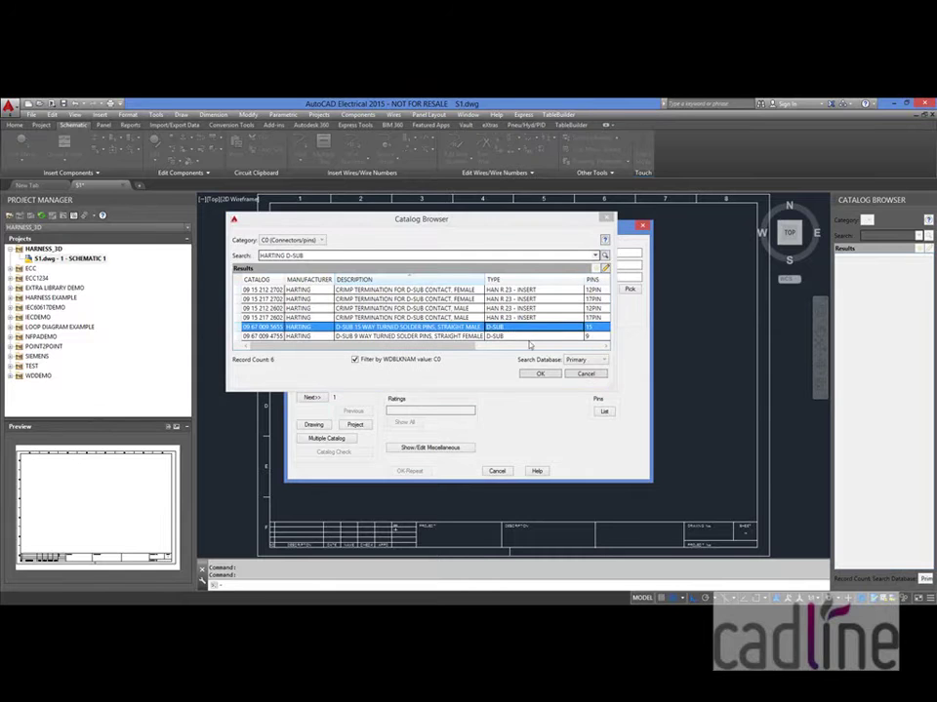
{"action": "left_click", "coordinate": [458, 471]}
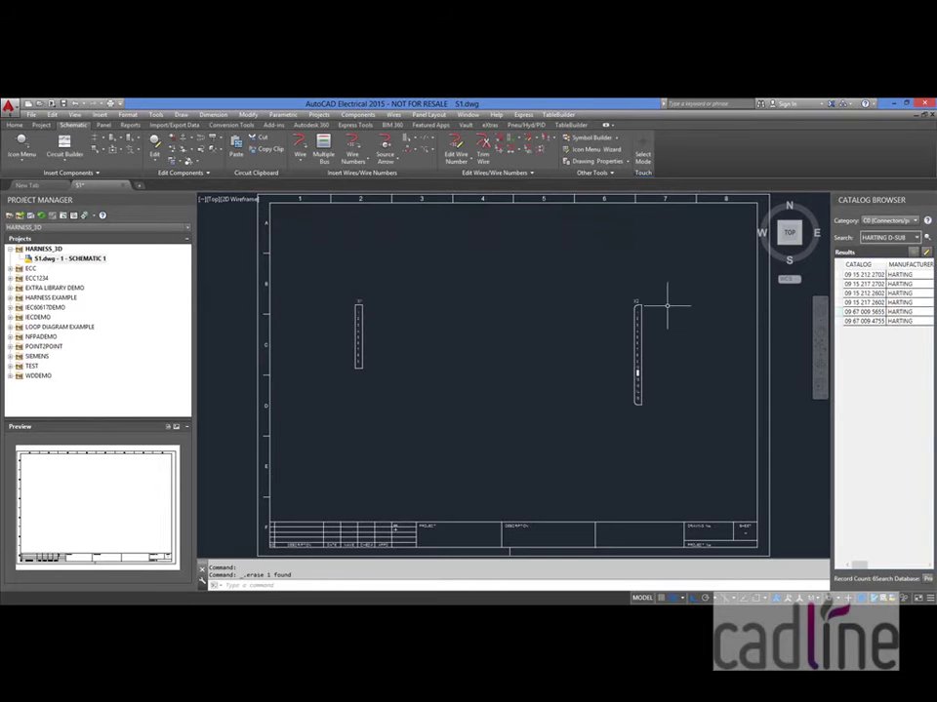
Draw a stepped wire of type 20AWG-RED from the 9-pin connector's first pin to the 15-pin connector's eighth pin
{"action": "left_click", "coordinate": [300, 148]}
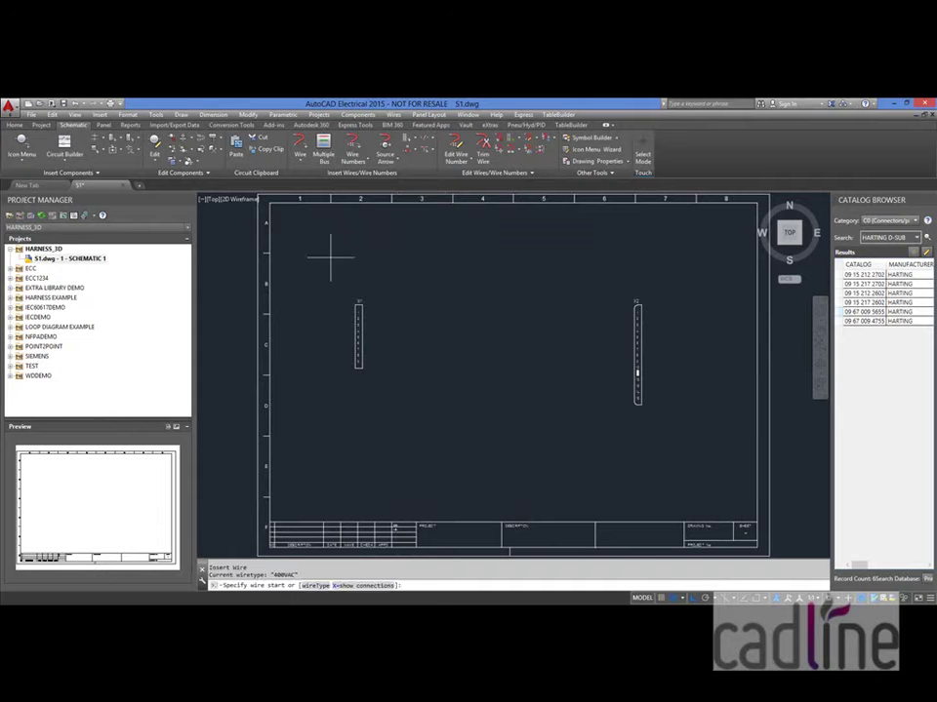
{"action": "left_click", "coordinate": [318, 585]}
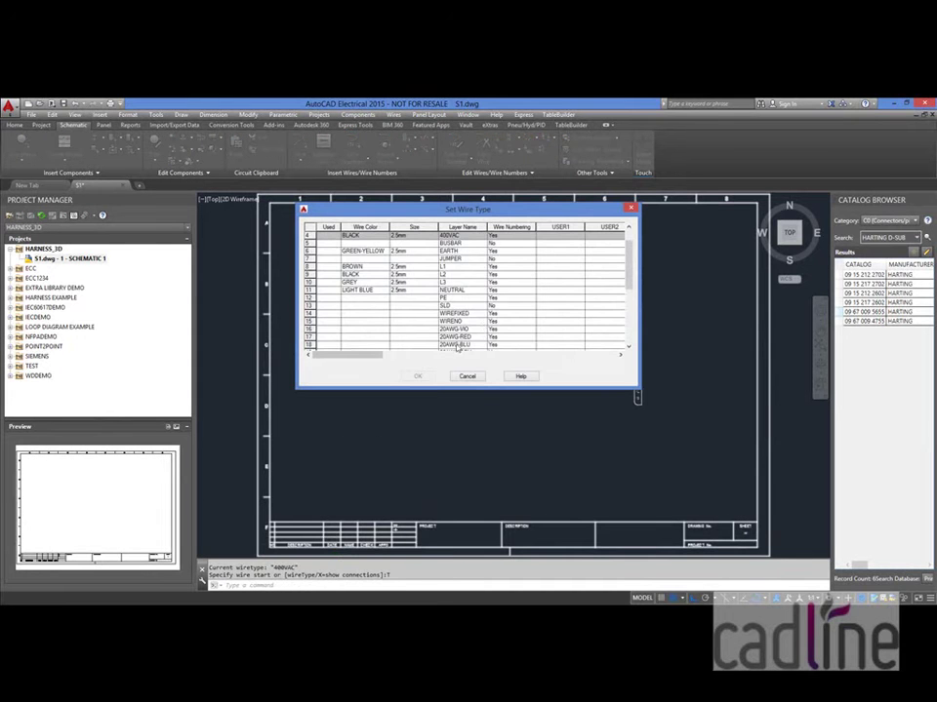
{"action": "scroll", "coordinate": [633, 278], "scroll_direction": "down", "scroll_amount": 3}
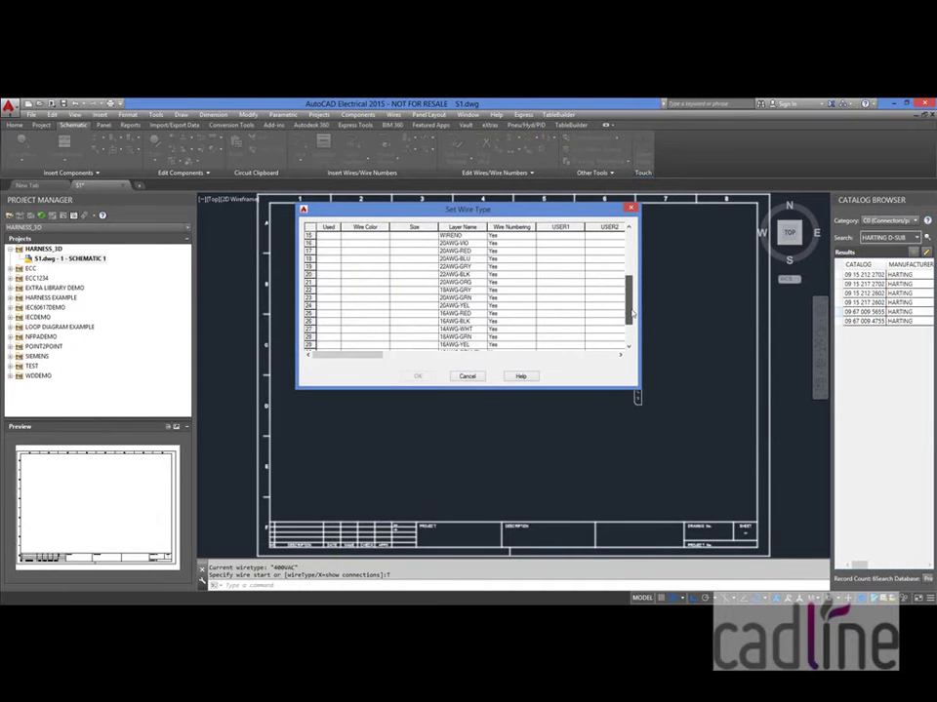
{"action": "left_click", "coordinate": [469, 259]}
{"action": "left_click", "coordinate": [417, 375]}
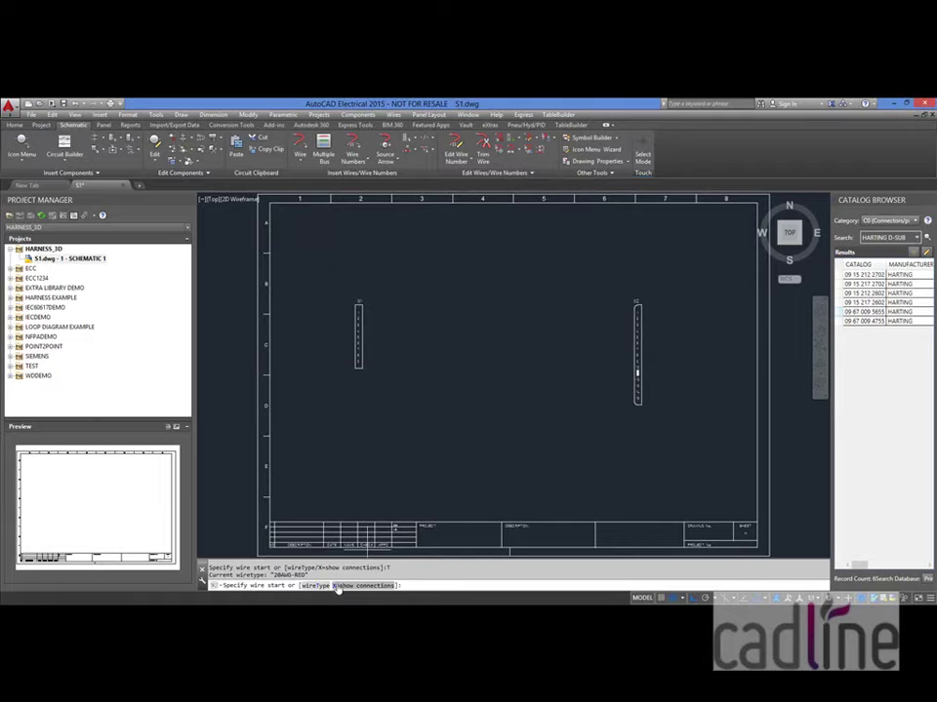
{"action": "left_click", "coordinate": [359, 312]}
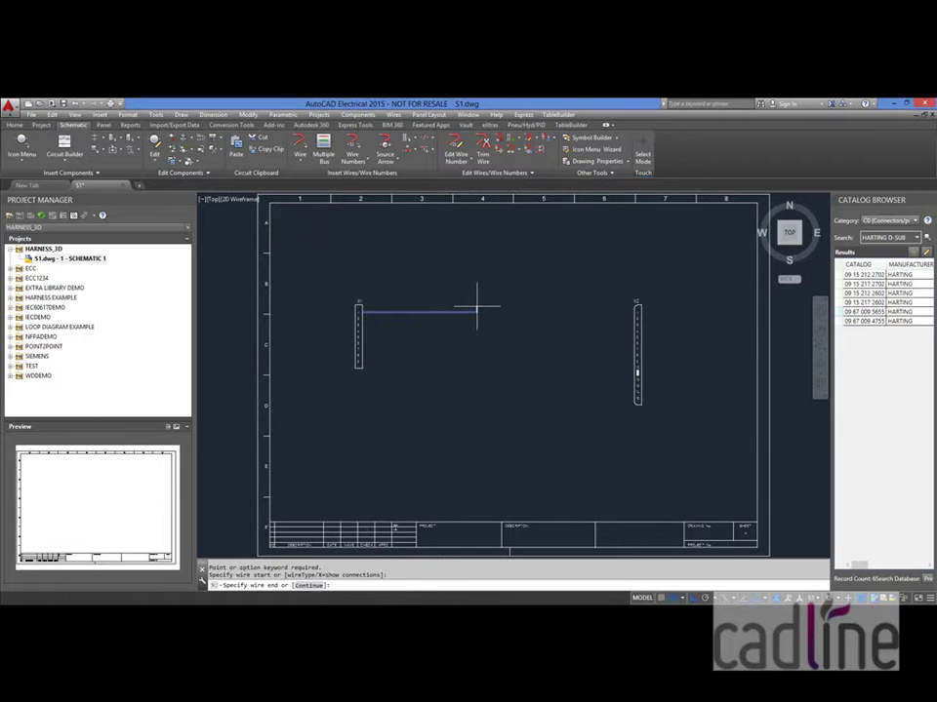
{"action": "left_click", "coordinate": [506, 354]}
{"action": "left_click", "coordinate": [637, 354]}
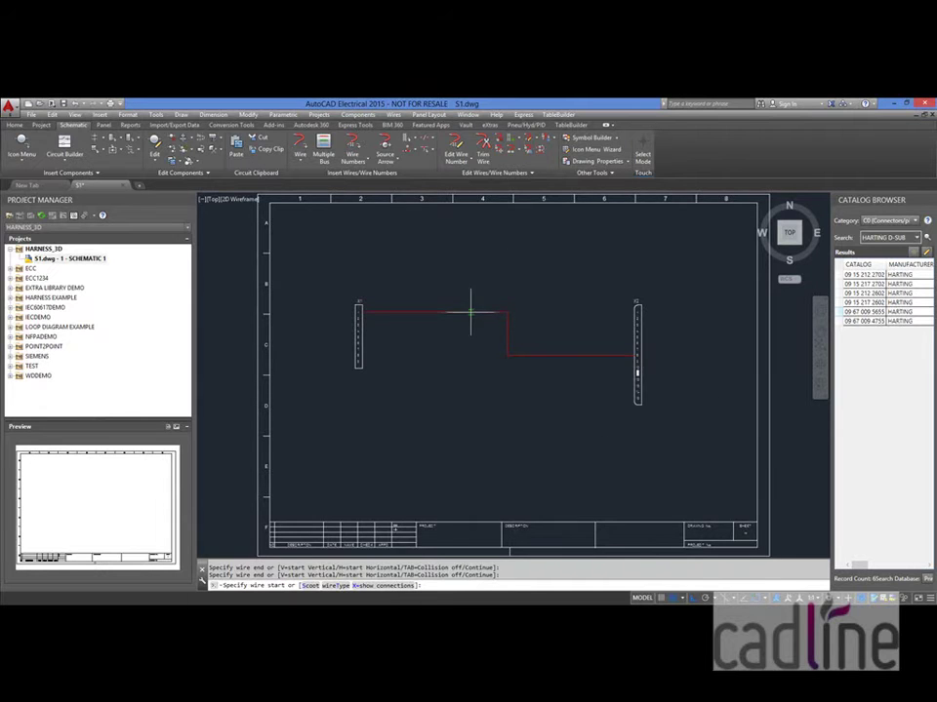
{"action": "key", "text": "Escape"}
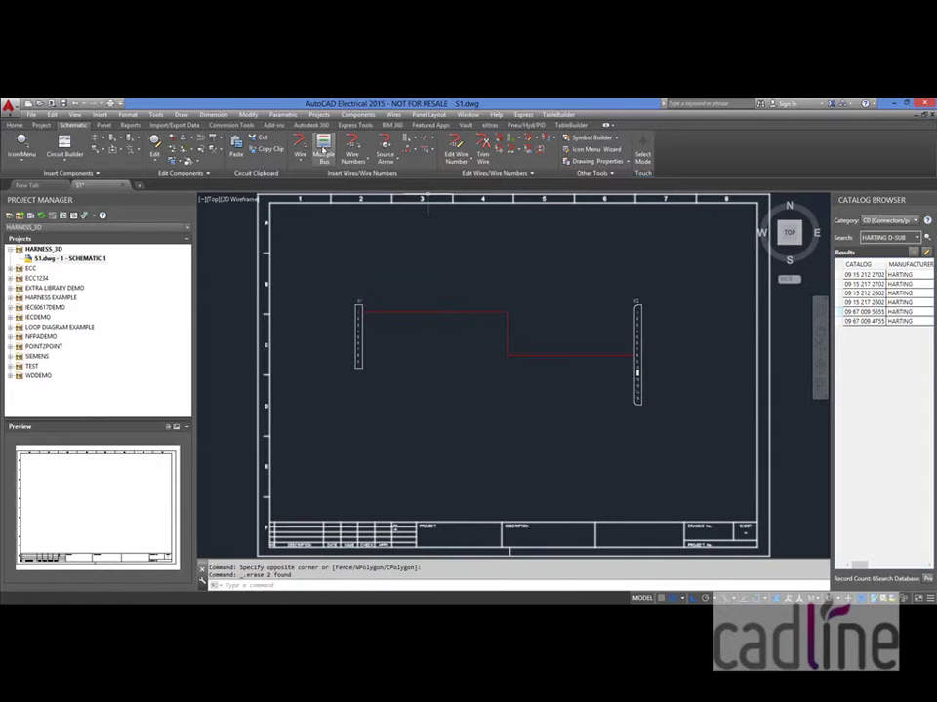
Route a two-wire bus starting at the 9-pin connector's last two pins, flipping its corners, to pins 13 and 14 of the 15-pin connector
{"action": "left_click", "coordinate": [323, 149]}
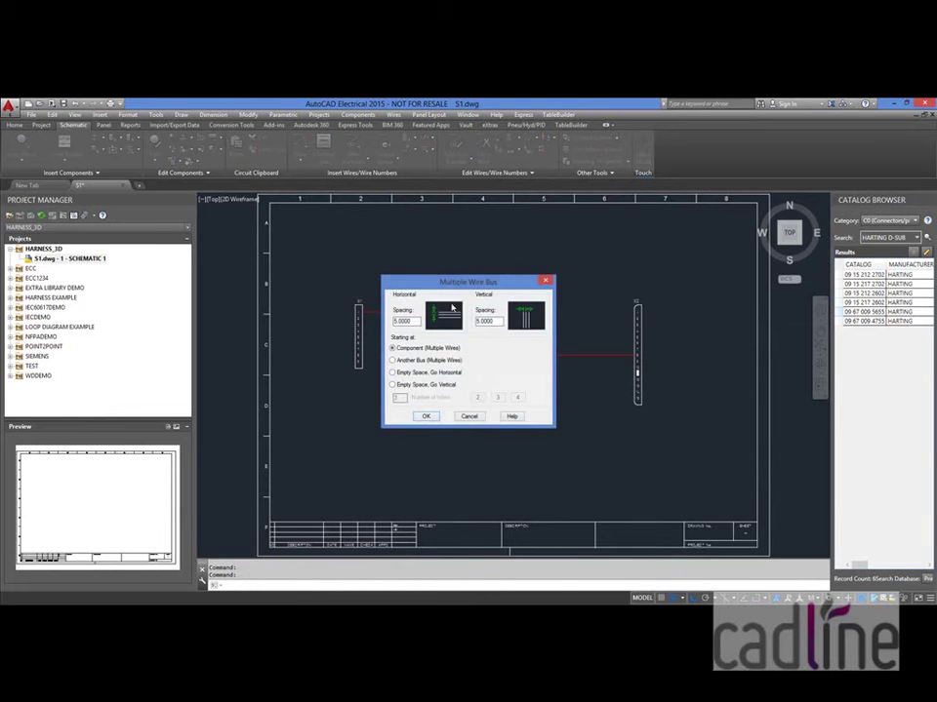
{"action": "left_click", "coordinate": [426, 416]}
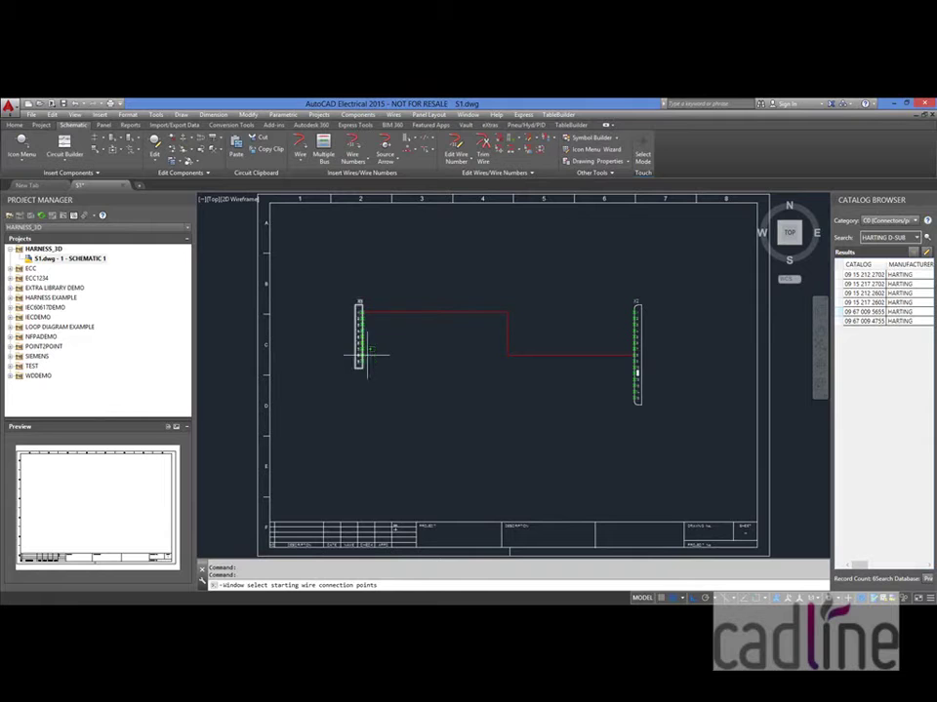
{"action": "right_click", "coordinate": [379, 355]}
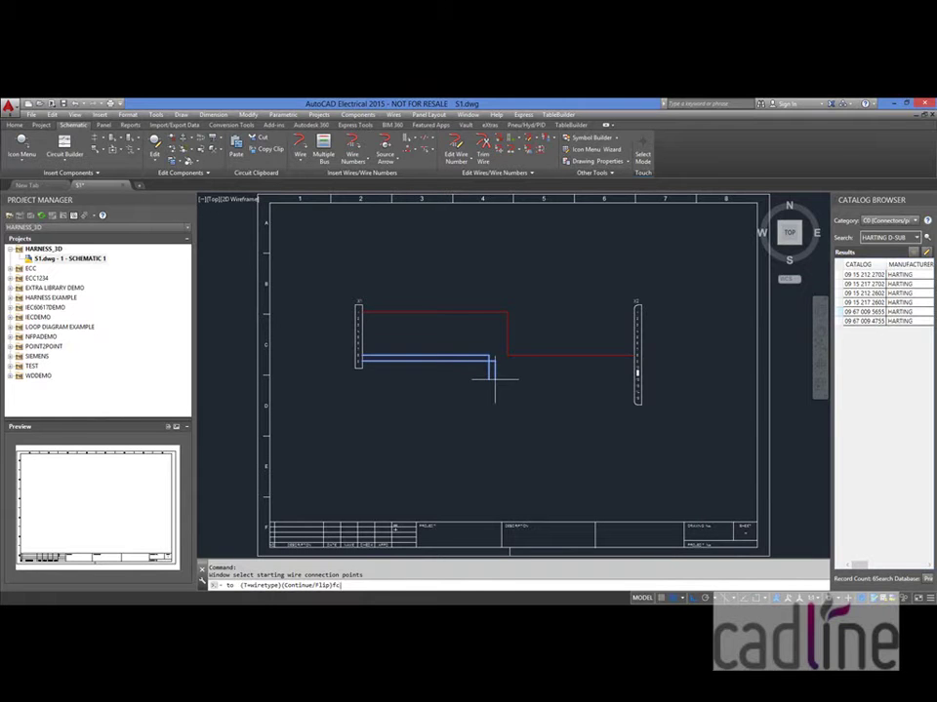
{"action": "left_click", "coordinate": [494, 376]}
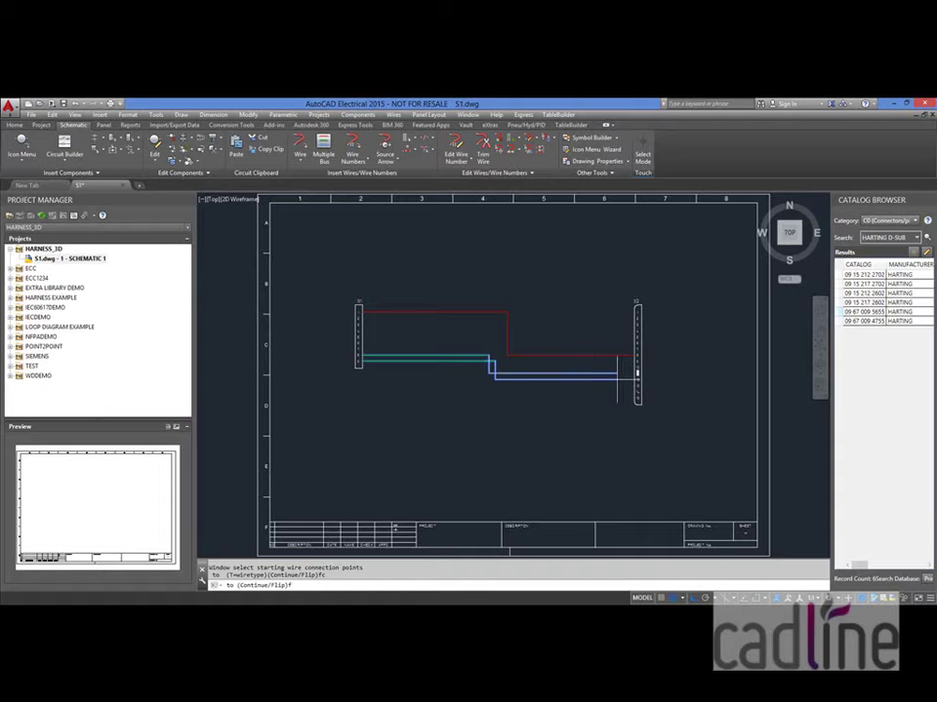
{"action": "left_click", "coordinate": [639, 392]}
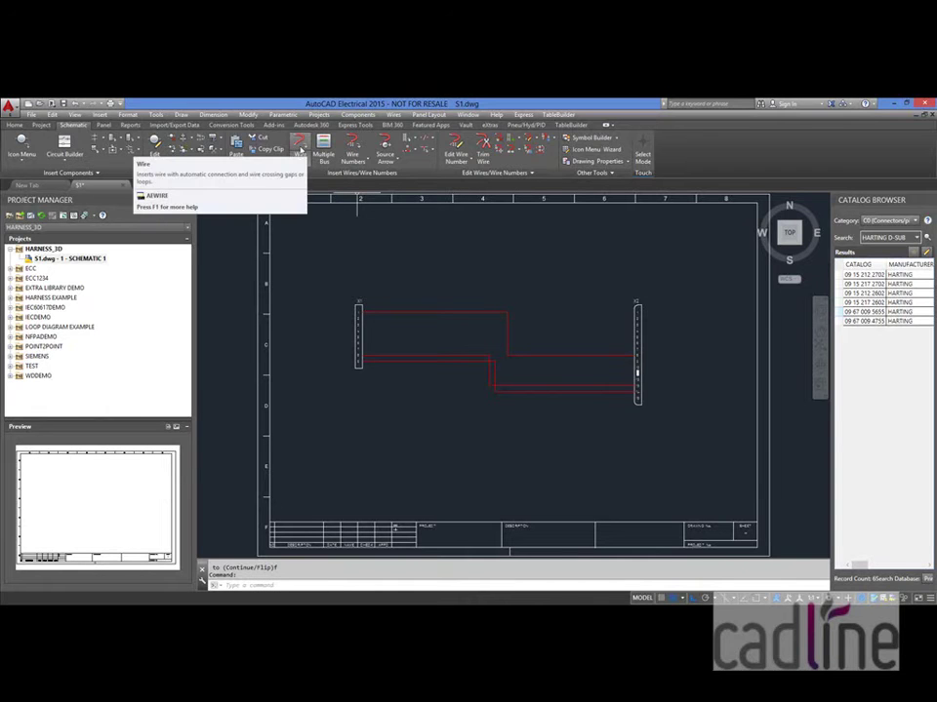
Route a straight three-wire bus from pins 4 to 6 of the 9-pin connector to pins 4 to 6 of the 15-pin connector
{"action": "left_click", "coordinate": [323, 147]}
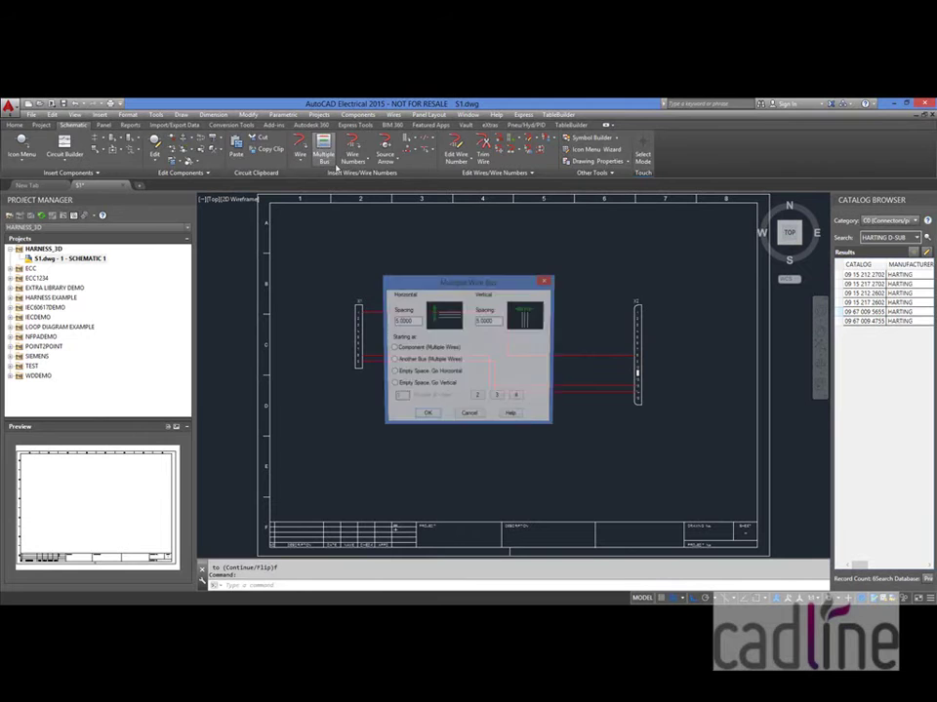
{"action": "left_click", "coordinate": [427, 415]}
{"action": "left_click", "coordinate": [360, 331]}
{"action": "left_click", "coordinate": [378, 342]}
{"action": "right_click", "coordinate": [385, 336]}
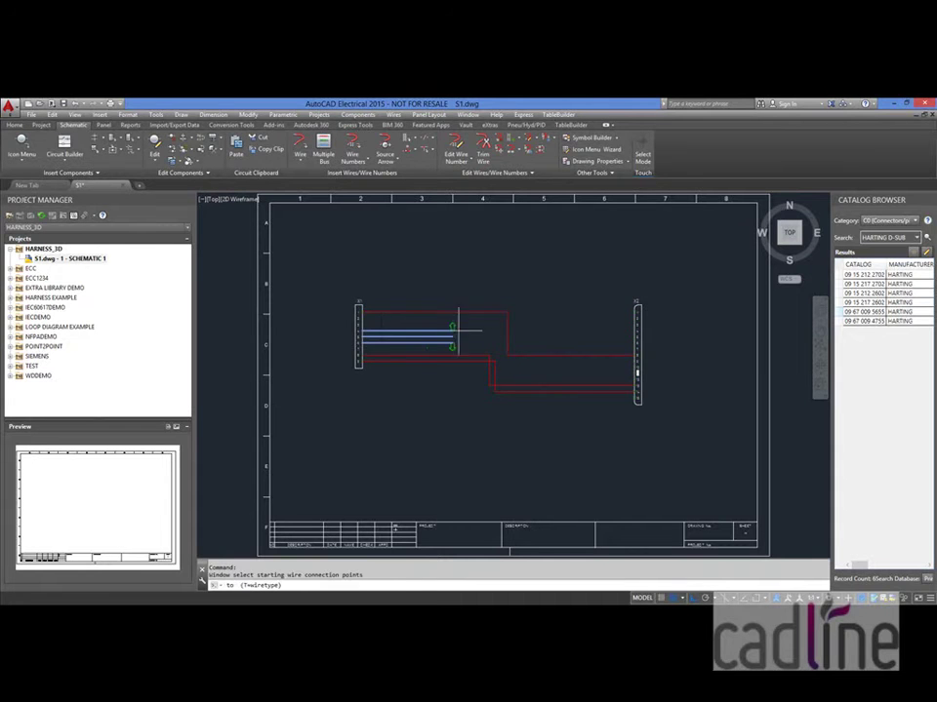
{"action": "left_click", "coordinate": [640, 336]}
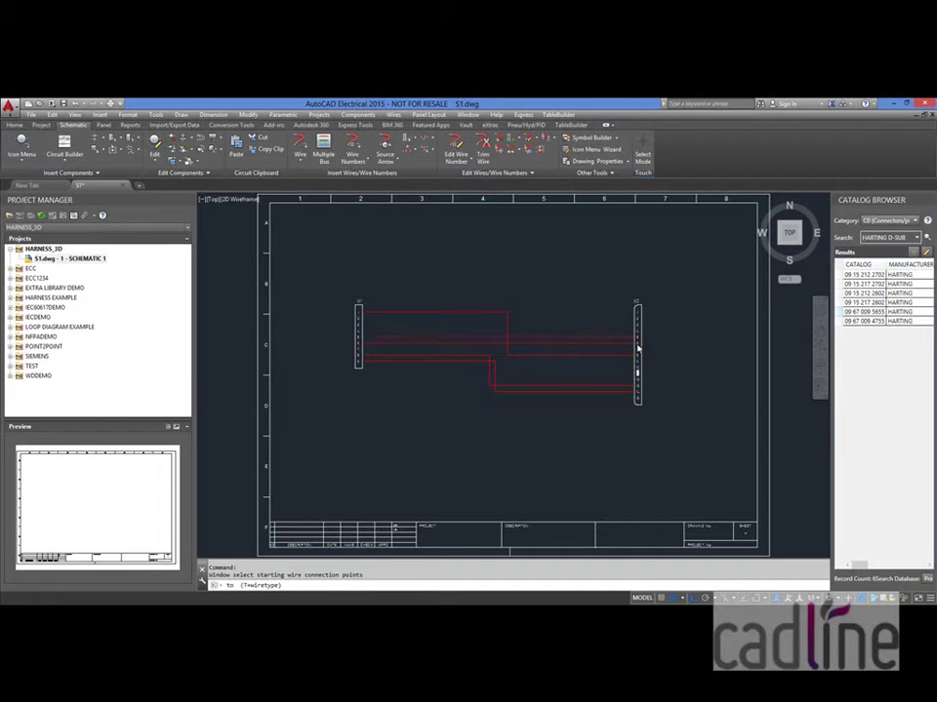
Change the wire between the two pins 4 and the stepped wire from the 9-pin connector's first pin to wire type 20AWG-BLU
{"action": "right_click", "coordinate": [562, 333]}
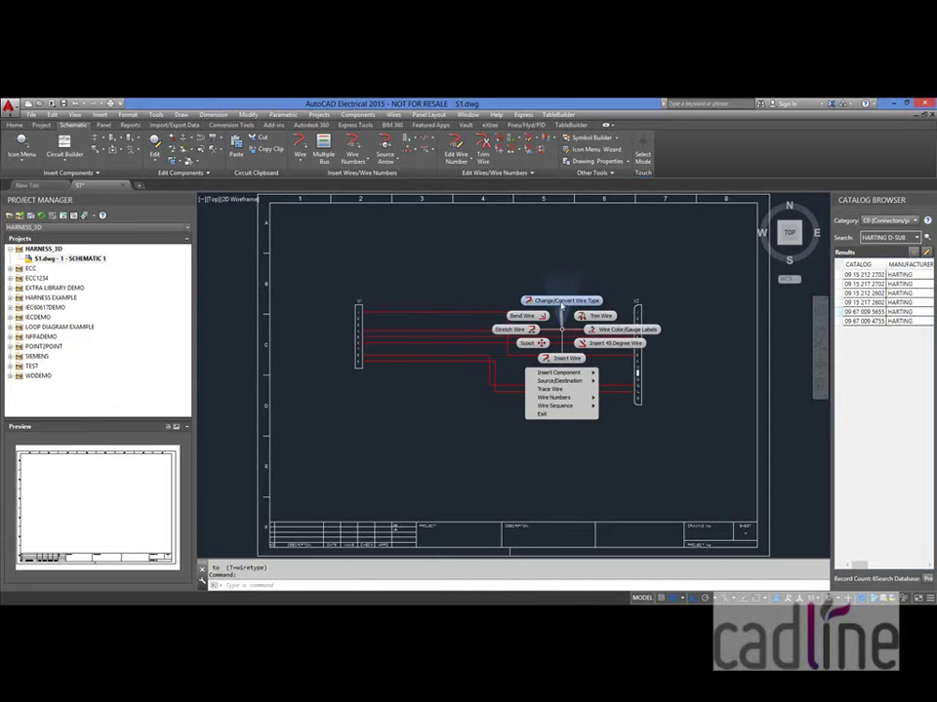
{"action": "left_click", "coordinate": [562, 301]}
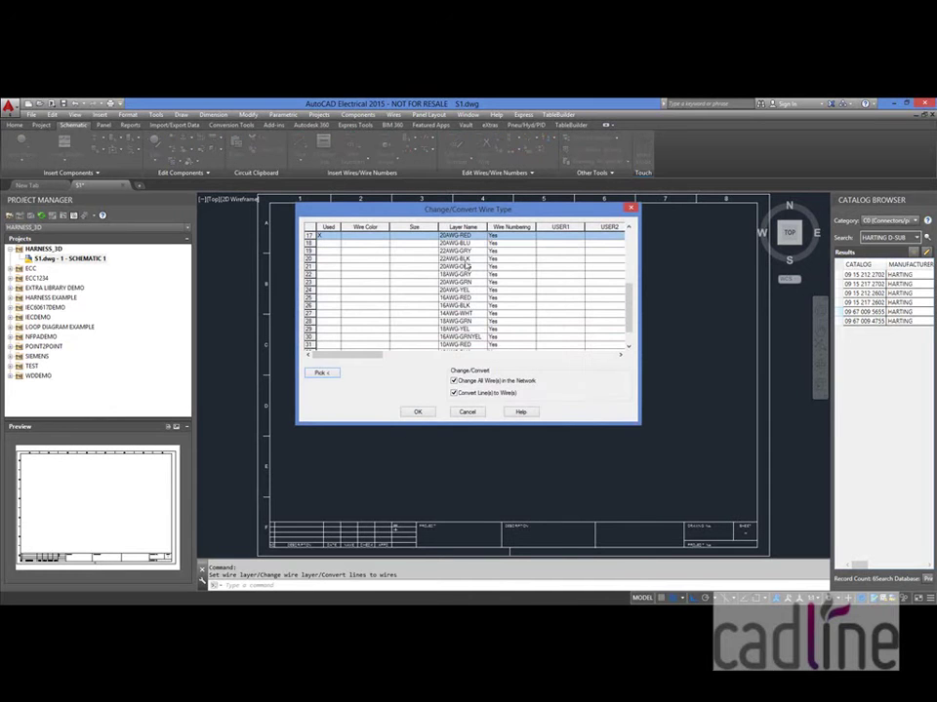
{"action": "left_click", "coordinate": [462, 243]}
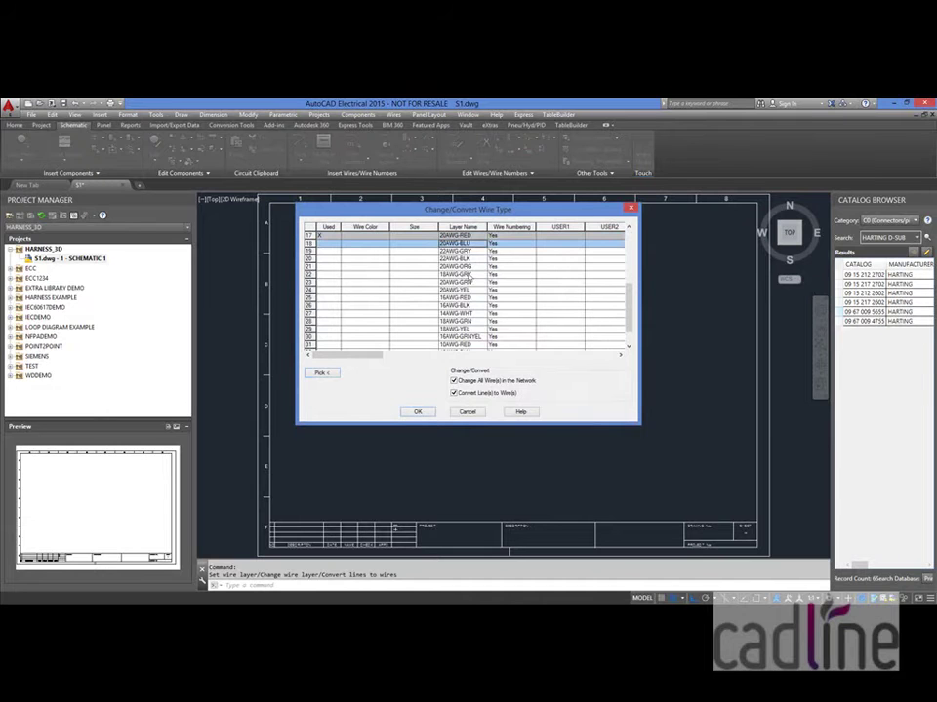
{"action": "left_click", "coordinate": [418, 412]}
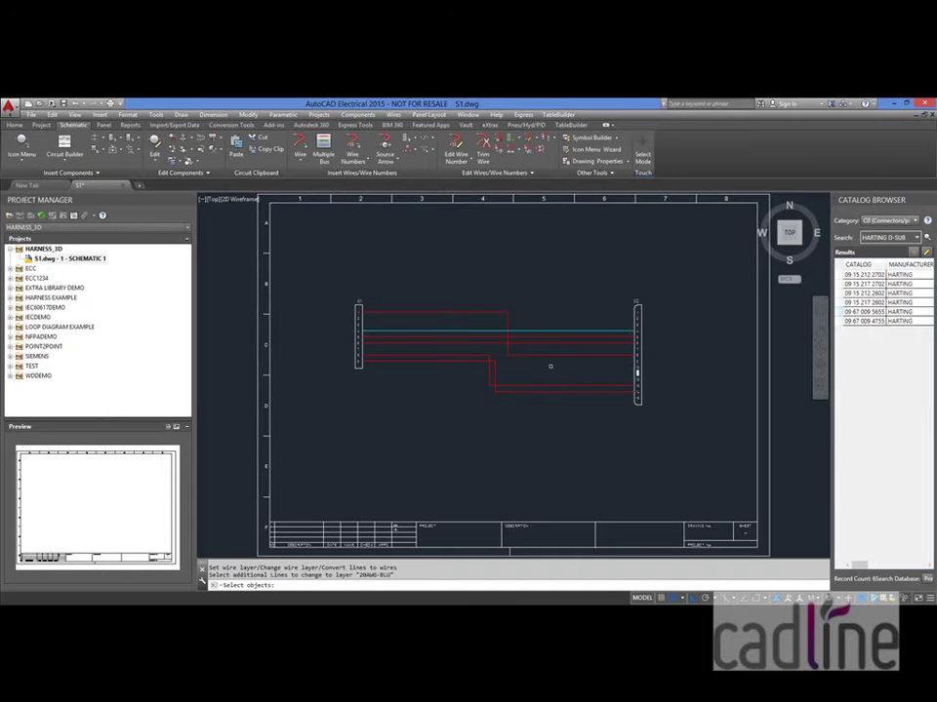
{"action": "left_click", "coordinate": [542, 355]}
{"action": "key", "text": "Return"}
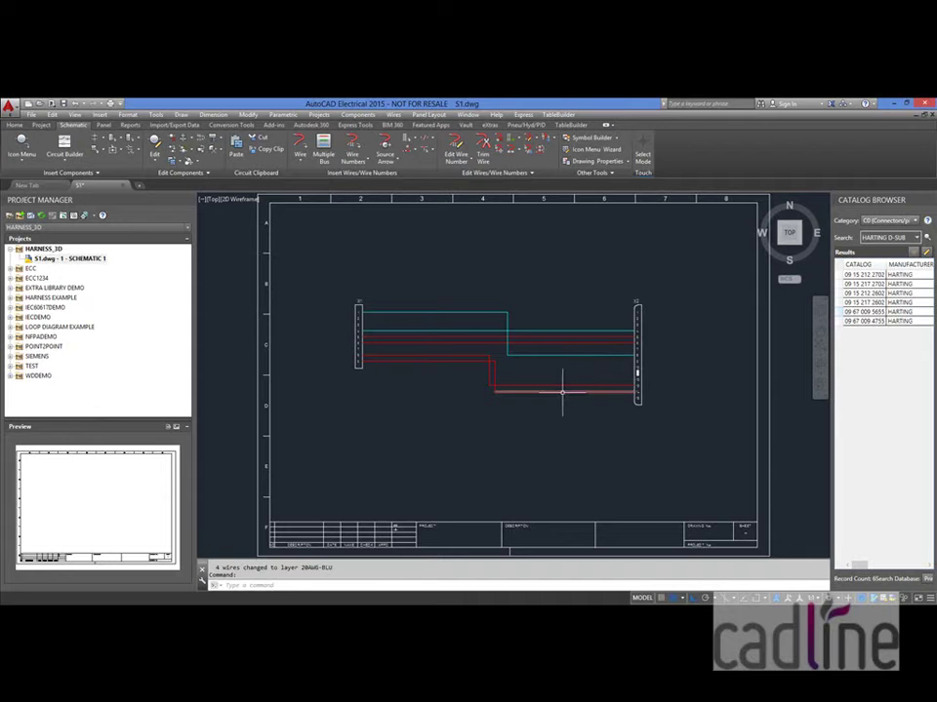
Change the lowest wire, ending at pin 14 of the 15-pin connector, to wire type 20AWG-GRN
{"action": "right_click", "coordinate": [564, 393]}
{"action": "left_click", "coordinate": [568, 364]}
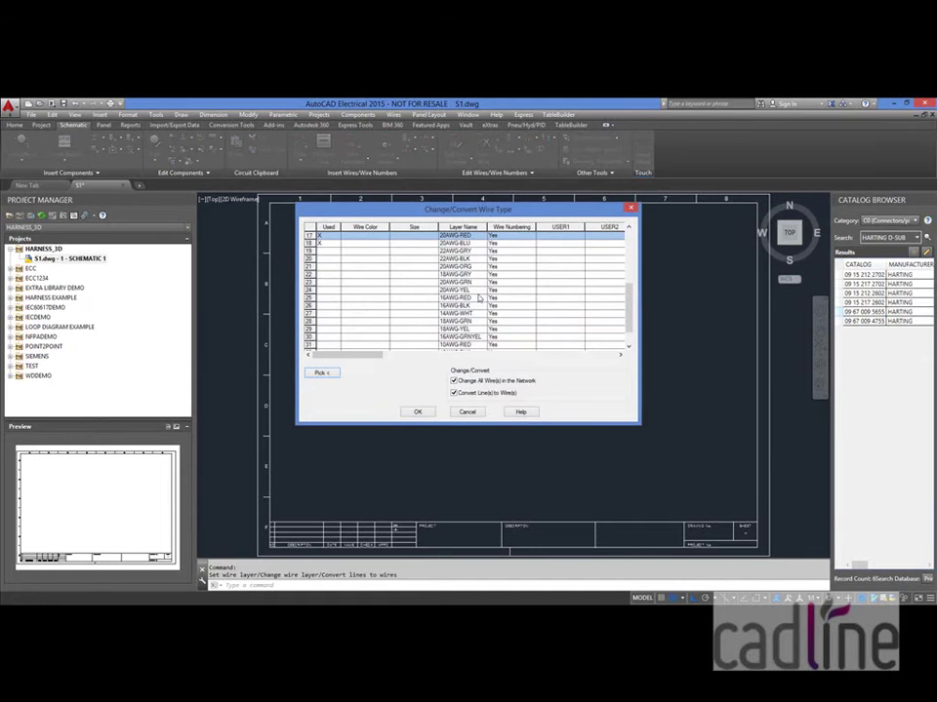
{"action": "left_click", "coordinate": [460, 282]}
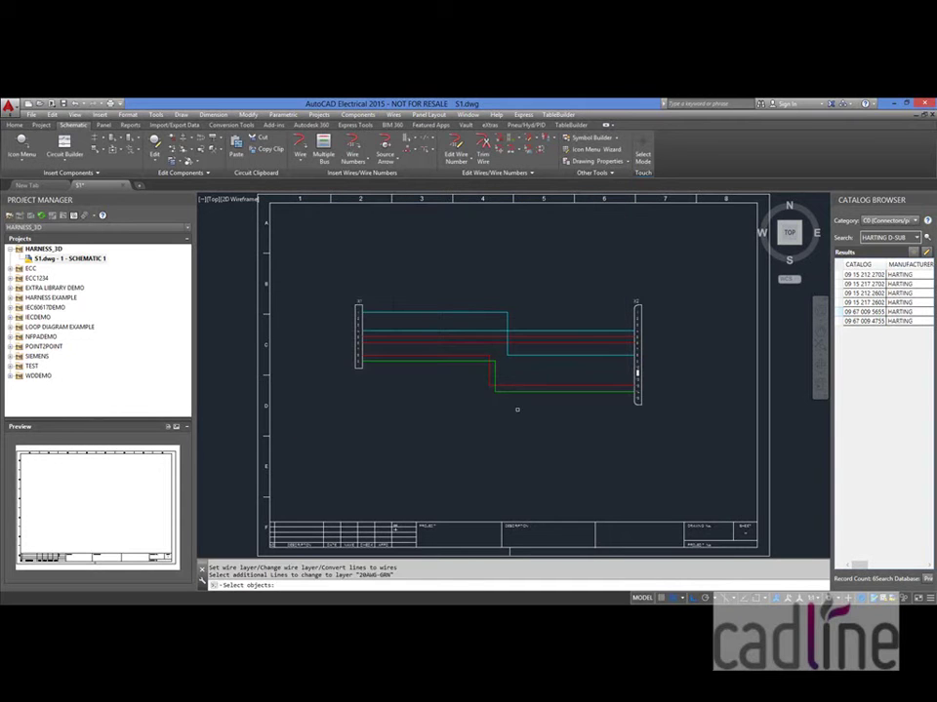
{"action": "key", "text": "Return"}
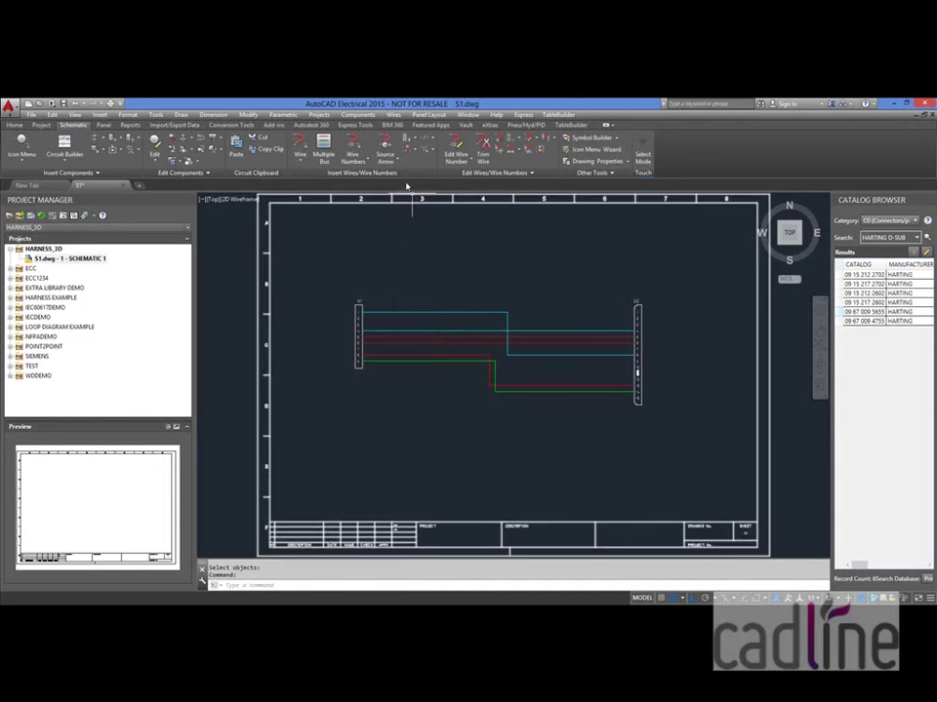
Insert sequential wire numbers drawing-wide, starting at 1, with all wires tagged or retagged
{"action": "left_click", "coordinate": [353, 144]}
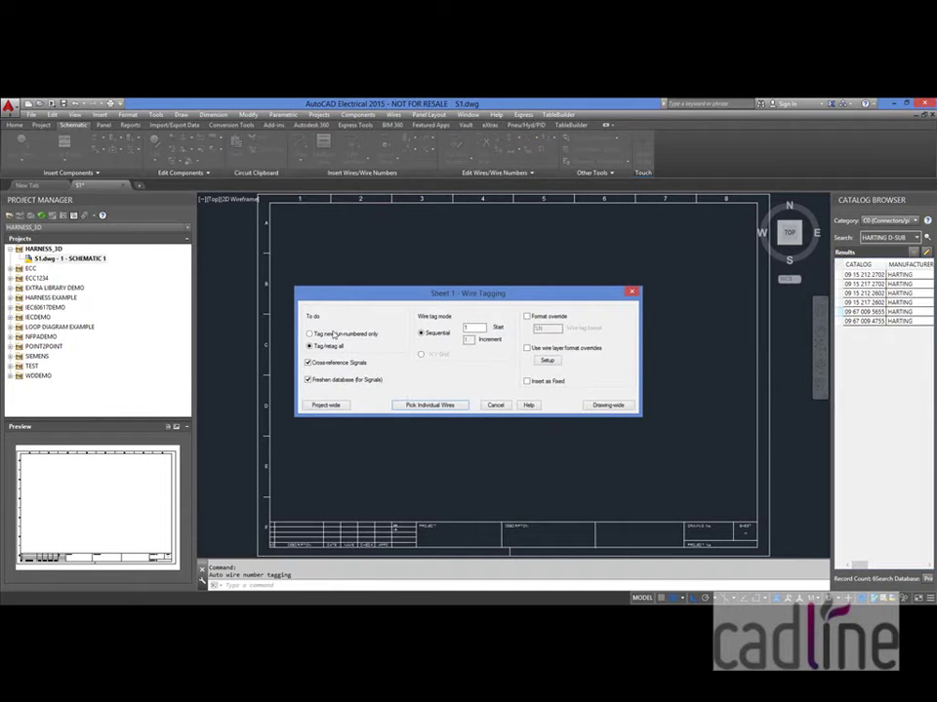
{"action": "left_click", "coordinate": [595, 406]}
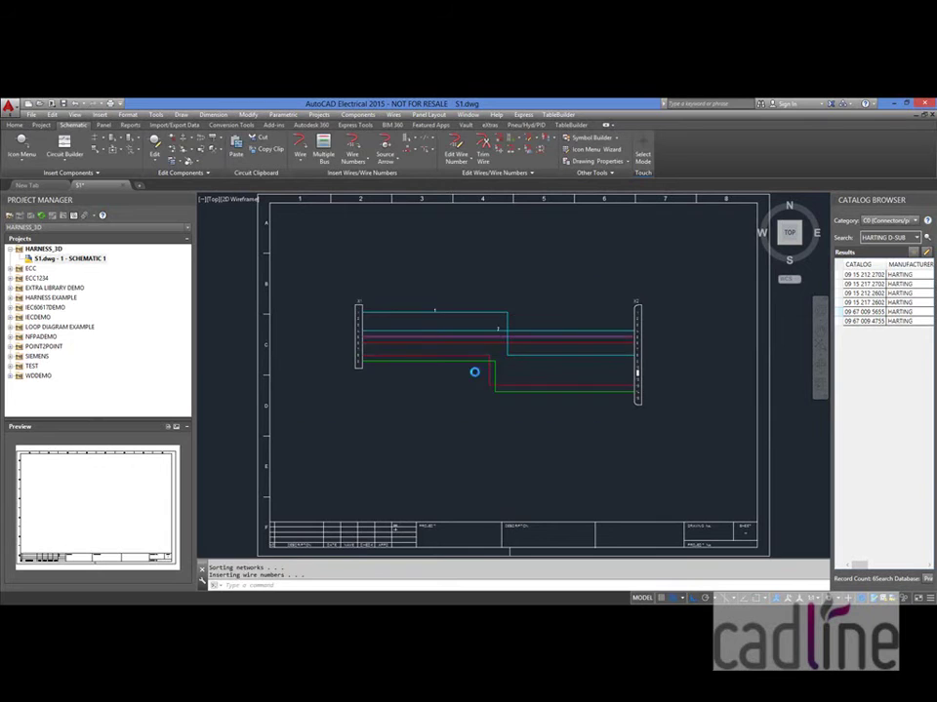
{"action": "scroll", "coordinate": [441, 395], "scroll_direction": "up", "scroll_amount": 3}
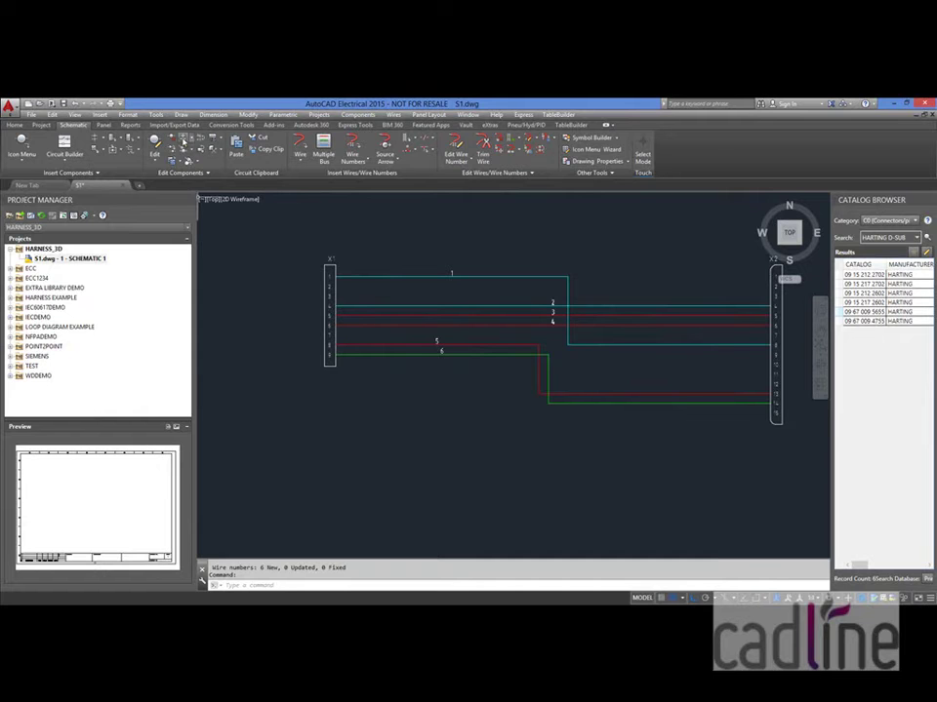
Turn off snap and align all the wire numbers vertically with the number on the uppermost wire
{"action": "left_click", "coordinate": [183, 142]}
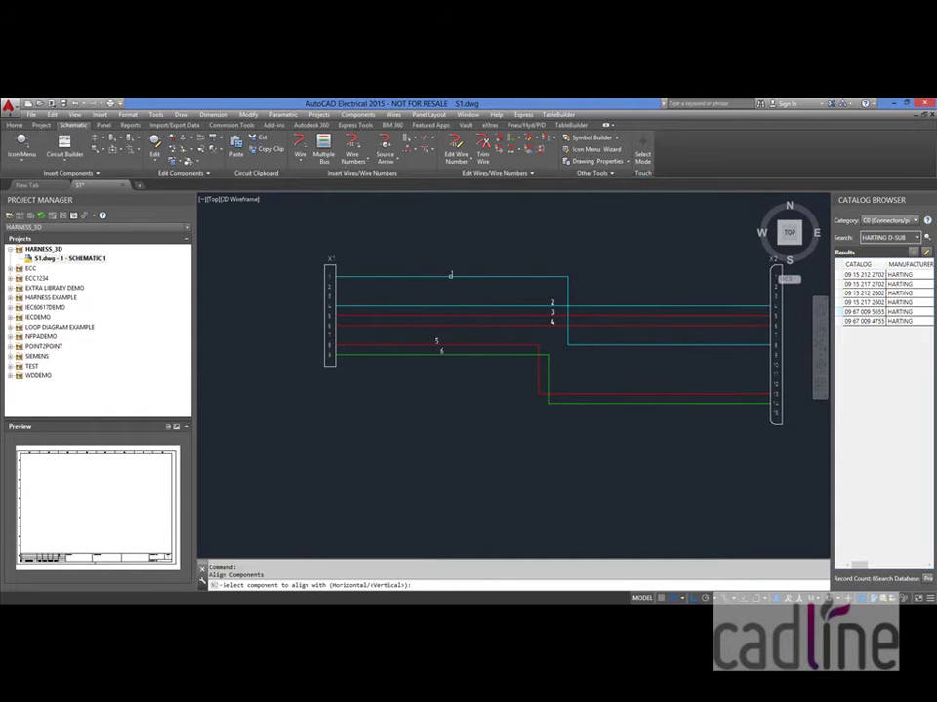
{"action": "key", "text": "F9"}
{"action": "left_click", "coordinate": [450, 275]}
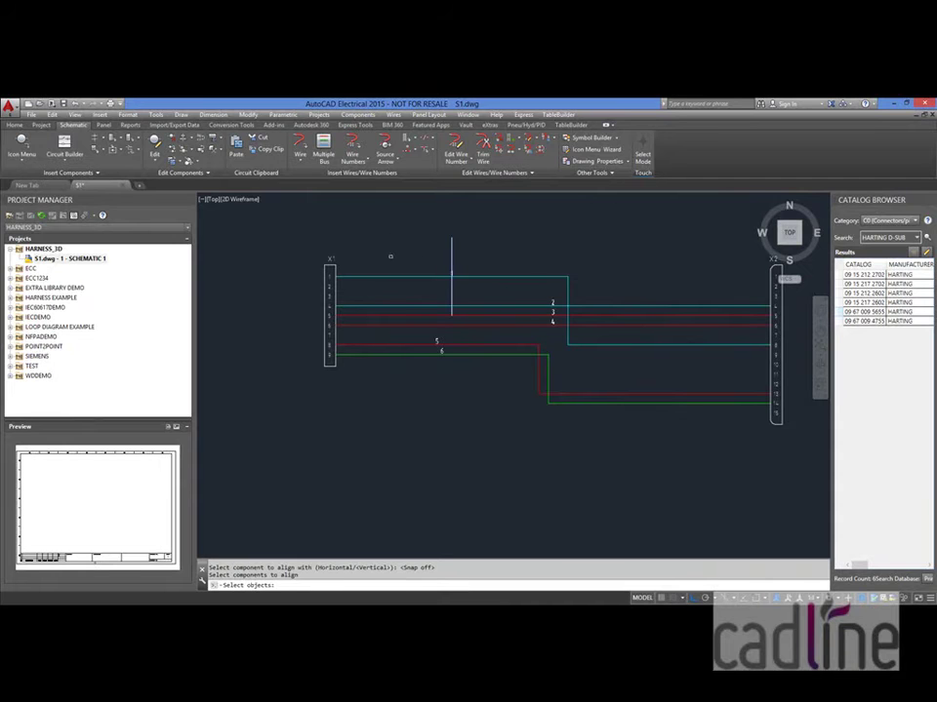
{"action": "left_click", "coordinate": [392, 259]}
{"action": "left_click", "coordinate": [566, 398]}
{"action": "key", "text": "Return"}
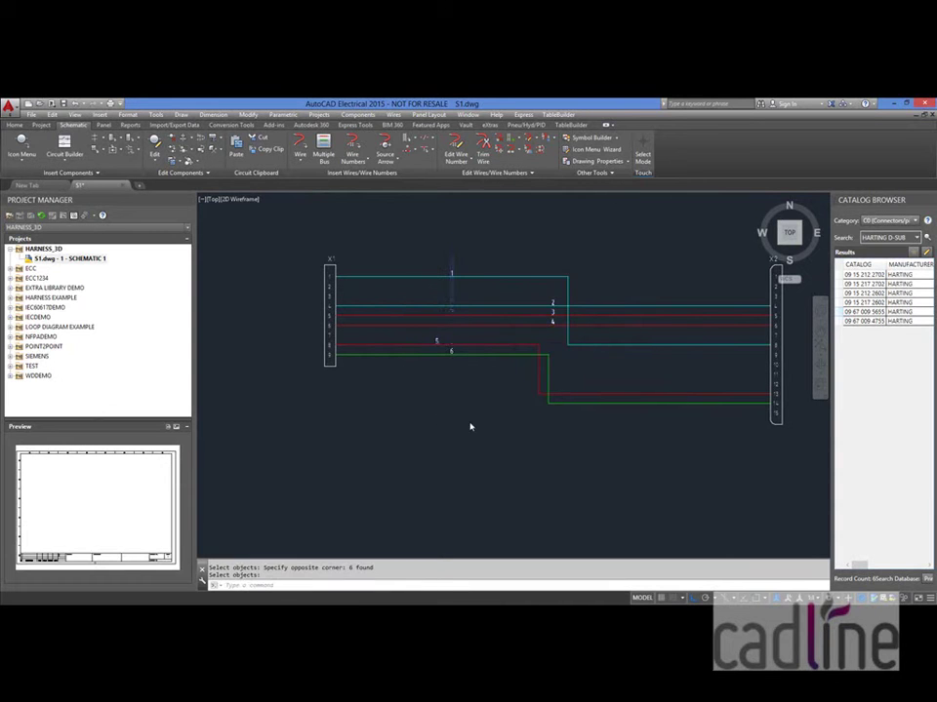
{"action": "middle_click_drag", "start_coordinate": [470, 386], "coordinate": [438, 436]}
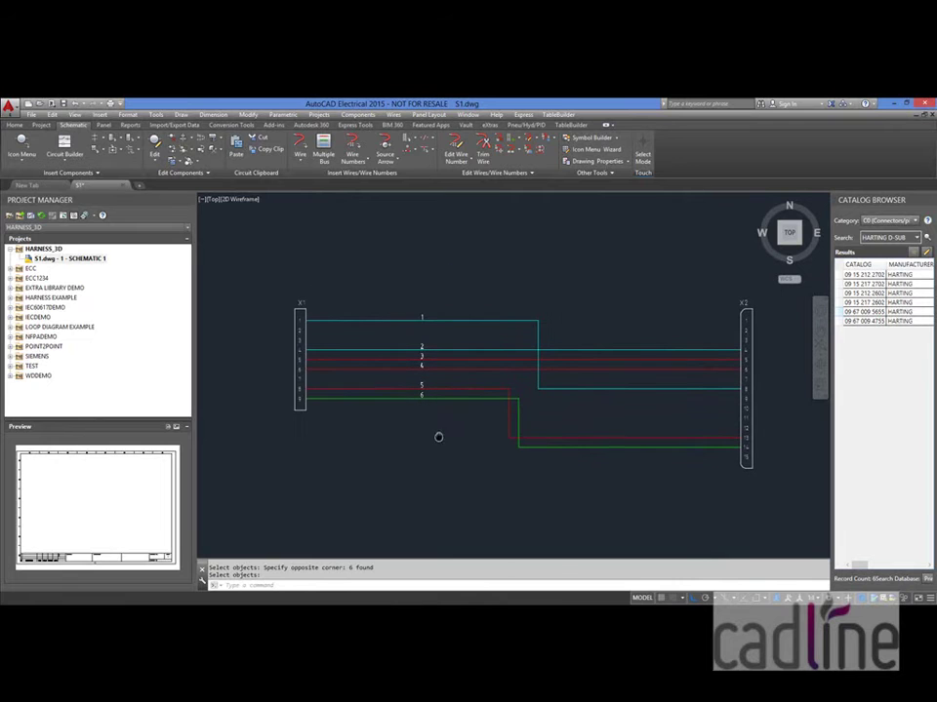
{"action": "scroll", "coordinate": [456, 296], "scroll_direction": "down", "scroll_amount": 2}
{"action": "middle_click", "coordinate": [439, 445]}
{"action": "middle_click", "coordinate": [439, 445]}
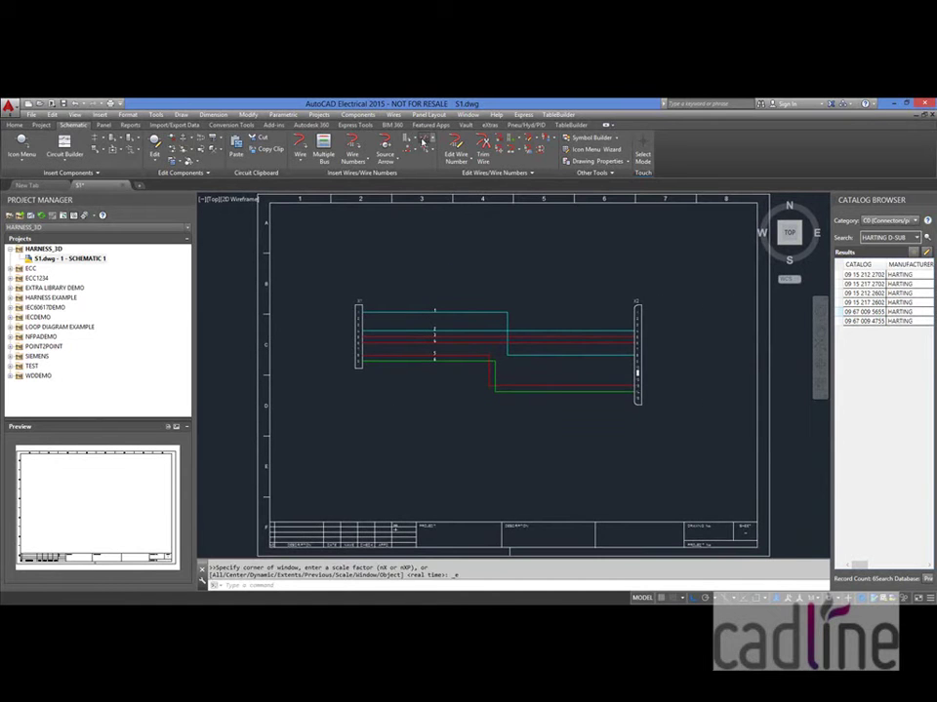
Look through the available IEC cable marker symbols, including the cable markers with shields, without inserting one
{"action": "left_click", "coordinate": [423, 143]}
{"action": "left_click", "coordinate": [496, 268]}
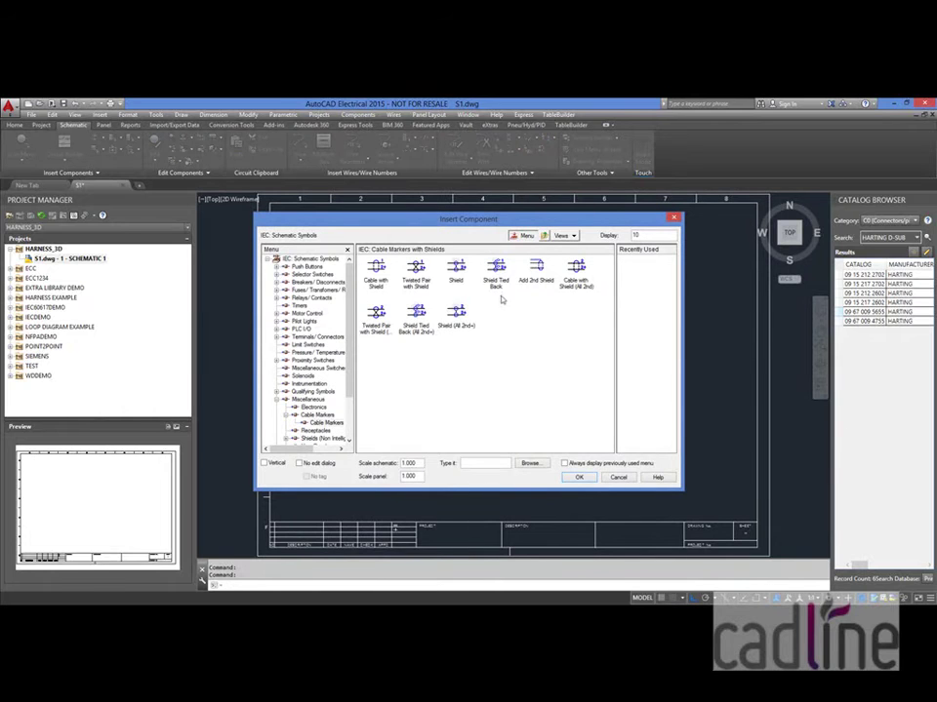
{"action": "left_click", "coordinate": [544, 236]}
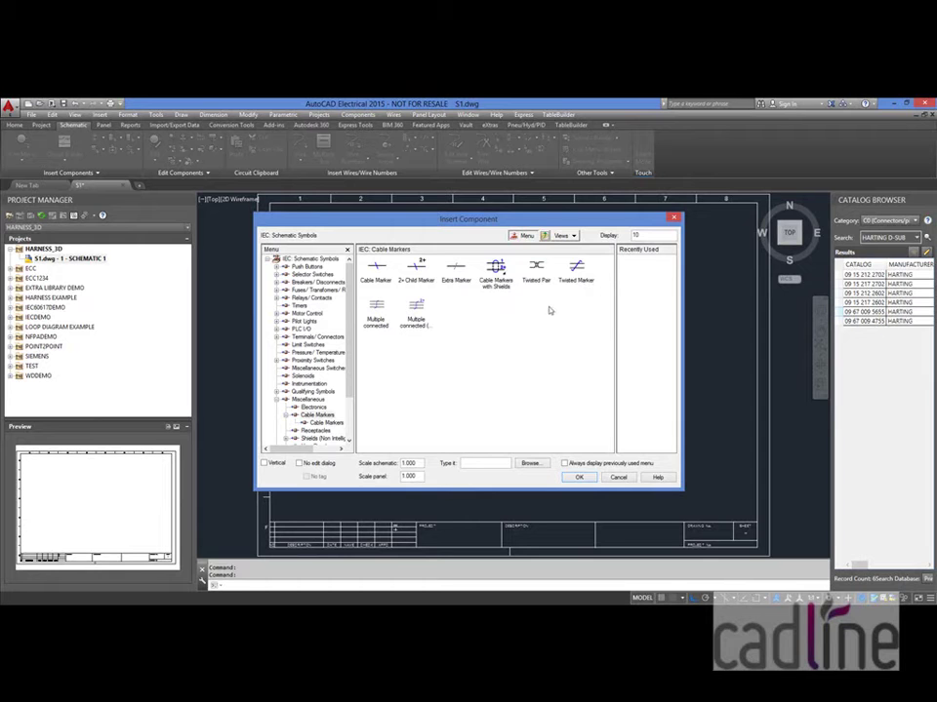
{"action": "left_click", "coordinate": [619, 477]}
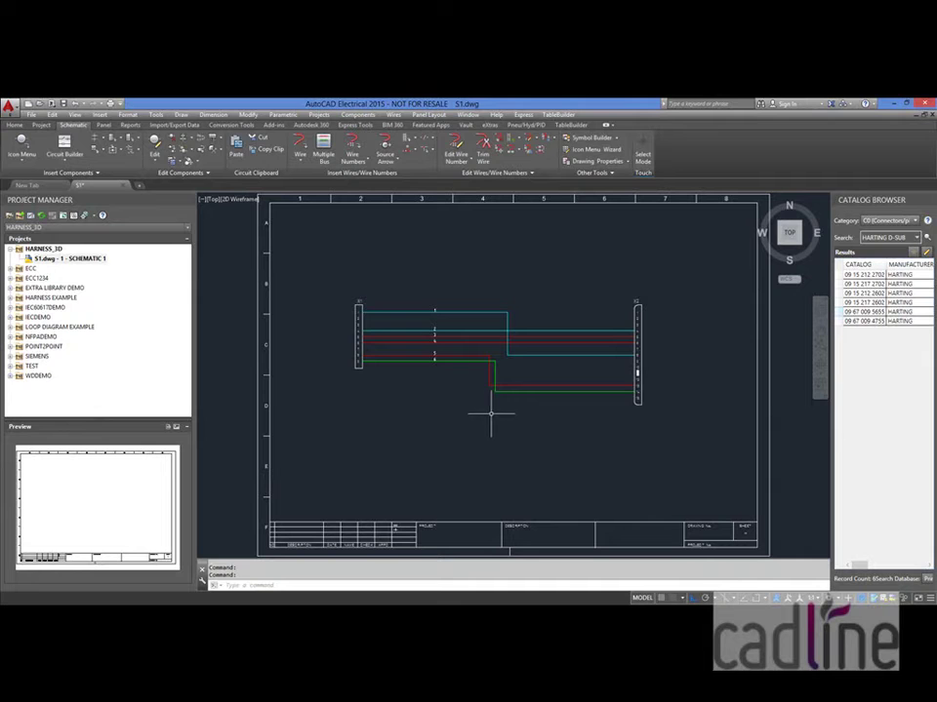
Save the drawing and export the harness data for Inventor as an XML file named harness2 on the Desktop
{"action": "left_click", "coordinate": [63, 103]}
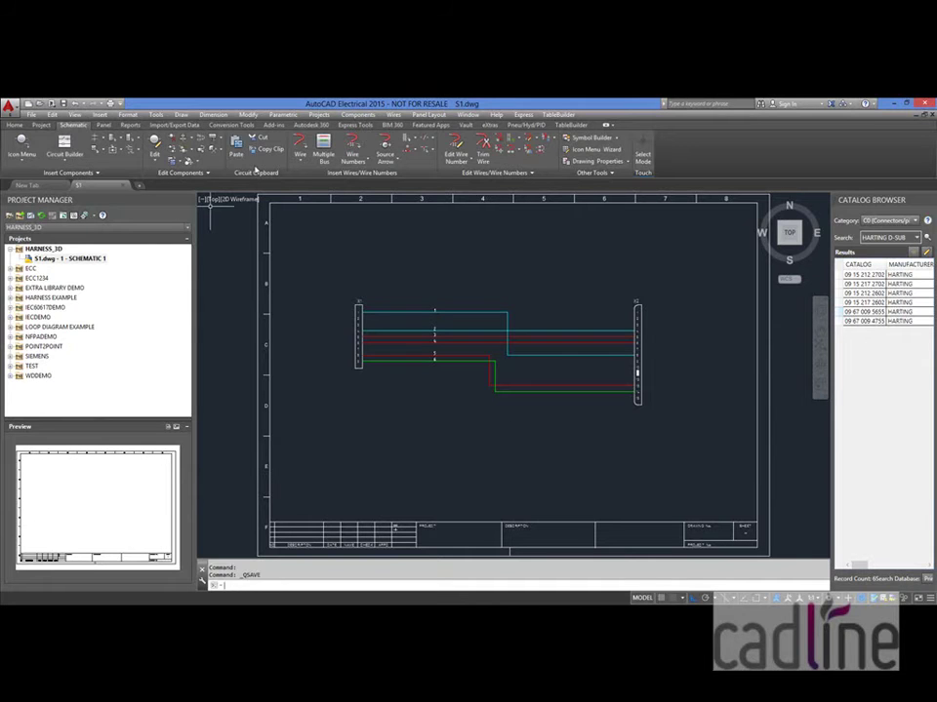
{"action": "left_click", "coordinate": [175, 125]}
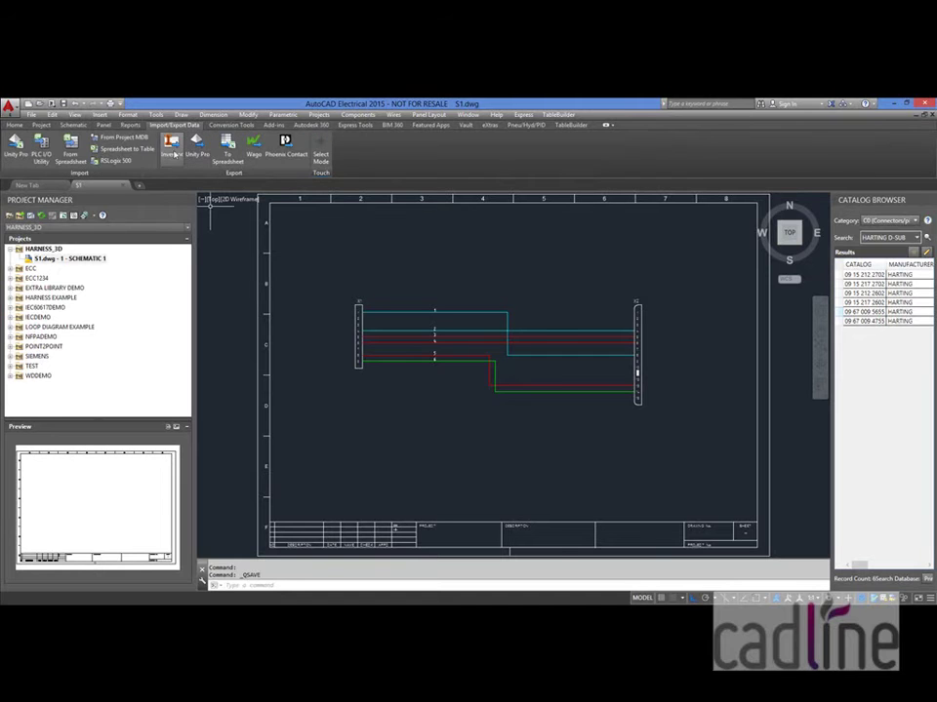
{"action": "left_click", "coordinate": [170, 143]}
{"action": "left_click", "coordinate": [425, 388]}
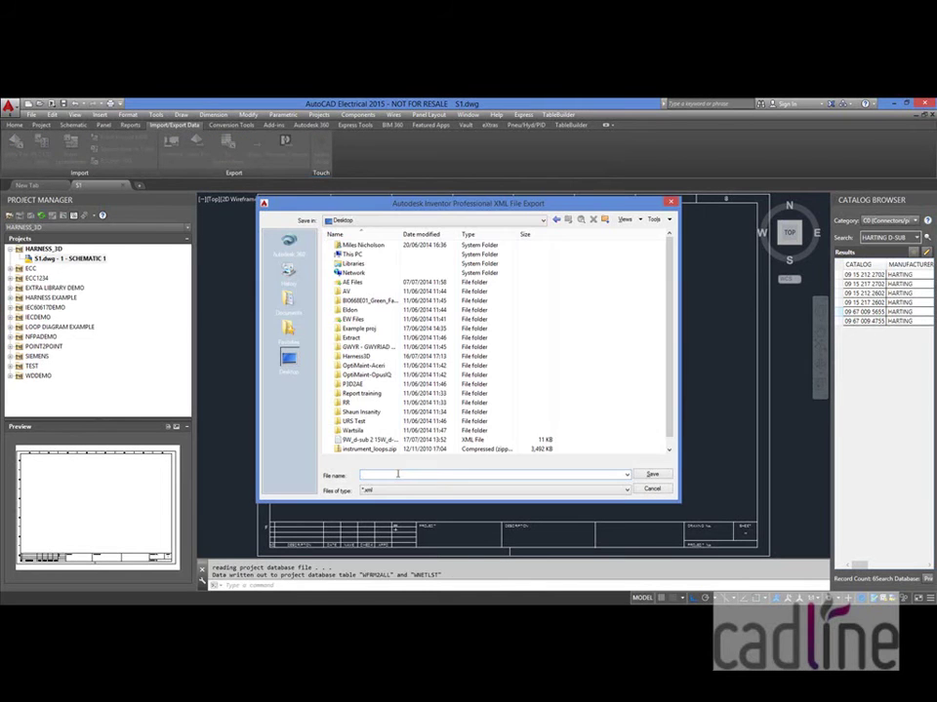
{"action": "type", "text": "harness2"}
{"action": "left_click", "coordinate": [652, 475]}
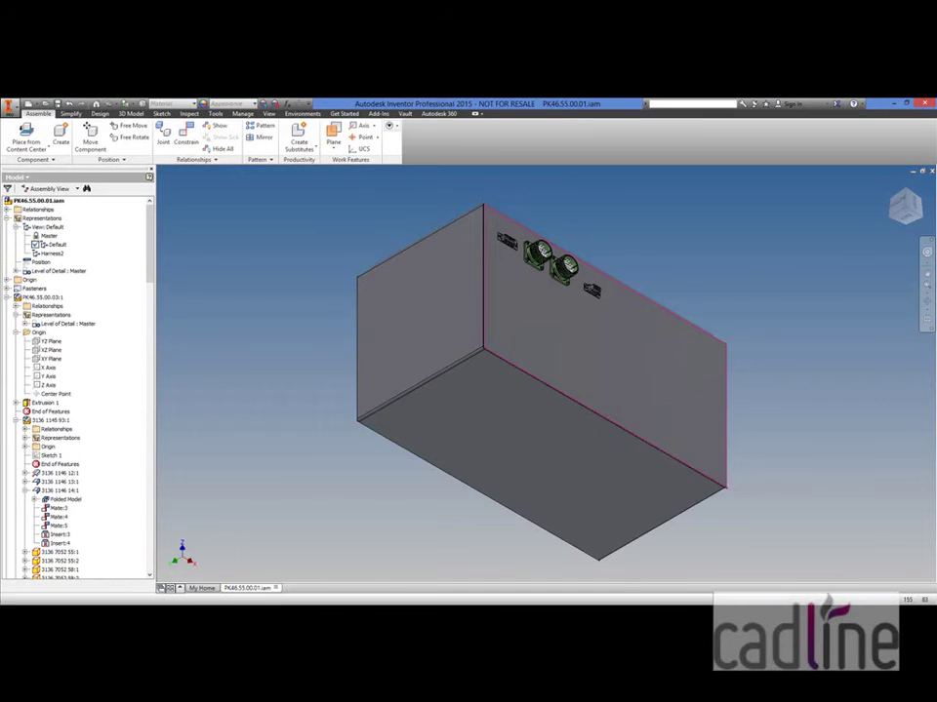
Switch to Inventor and open the 9W_d-sub-15W_d_sub harness in assembly PK46.55.00.01.iam for editing
{"action": "middle_click_drag", "start_coordinate": [585, 314], "coordinate": [426, 450]}
{"action": "middle_click_drag", "start_coordinate": [482, 486], "coordinate": [515, 458]}
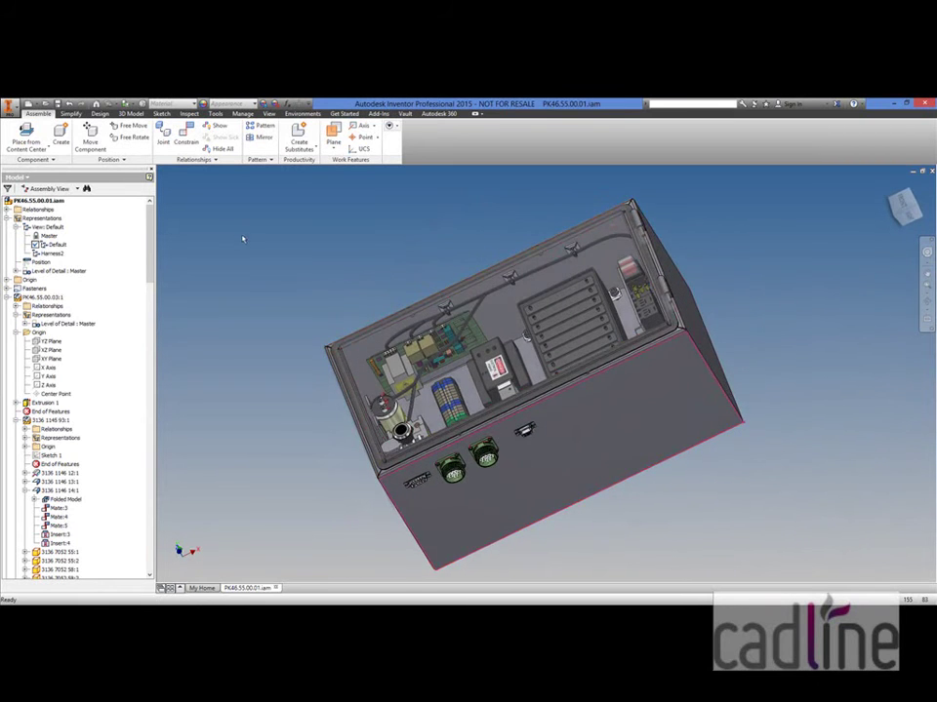
{"action": "left_click_drag", "start_coordinate": [150, 262], "coordinate": [176, 558]}
{"action": "left_click", "coordinate": [64, 518]}
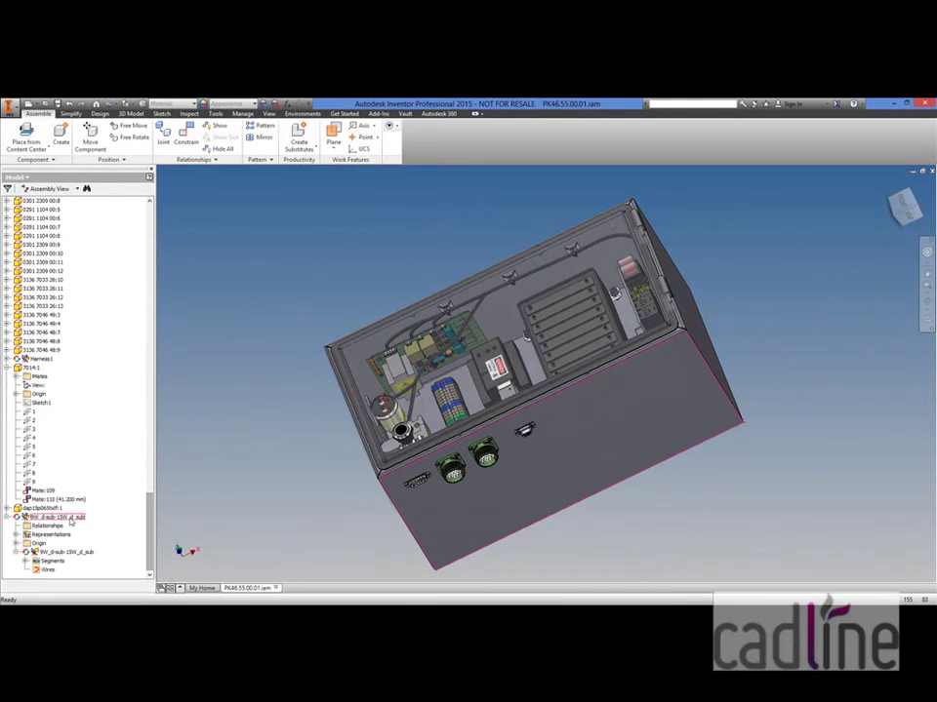
{"action": "double_click", "coordinate": [66, 518]}
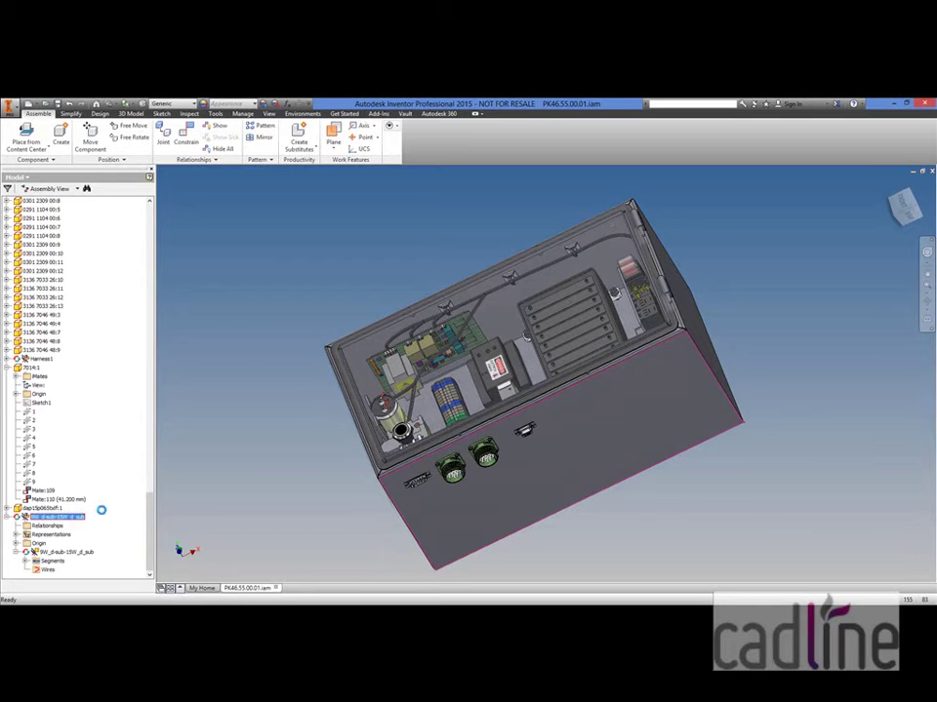
Import the harness data file harness2.xml from the Desktop into the active harness
{"action": "left_click", "coordinate": [309, 135]}
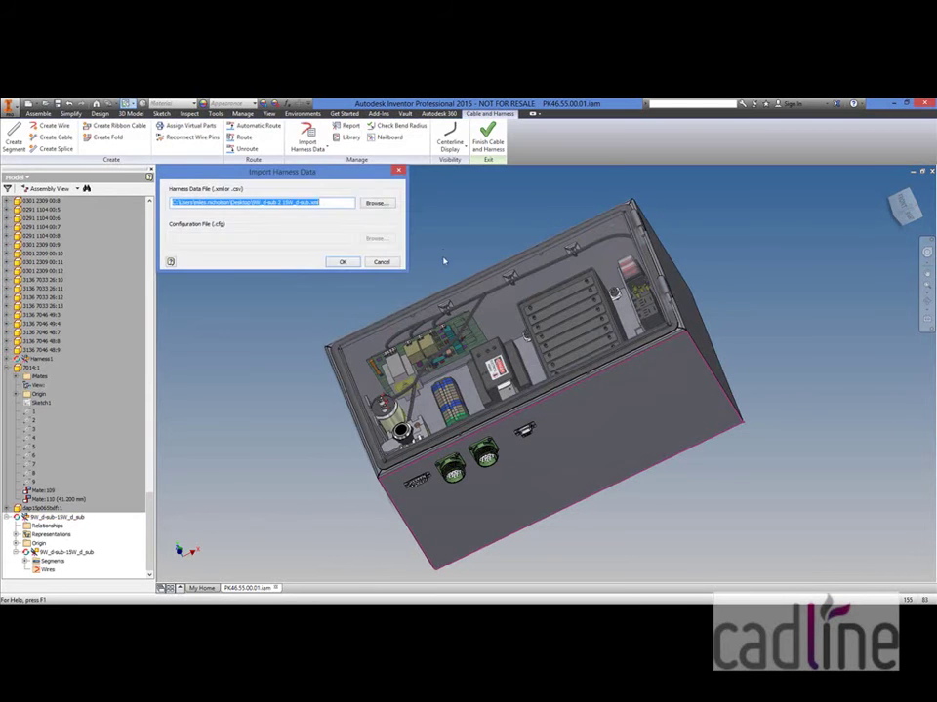
{"action": "left_click", "coordinate": [375, 203]}
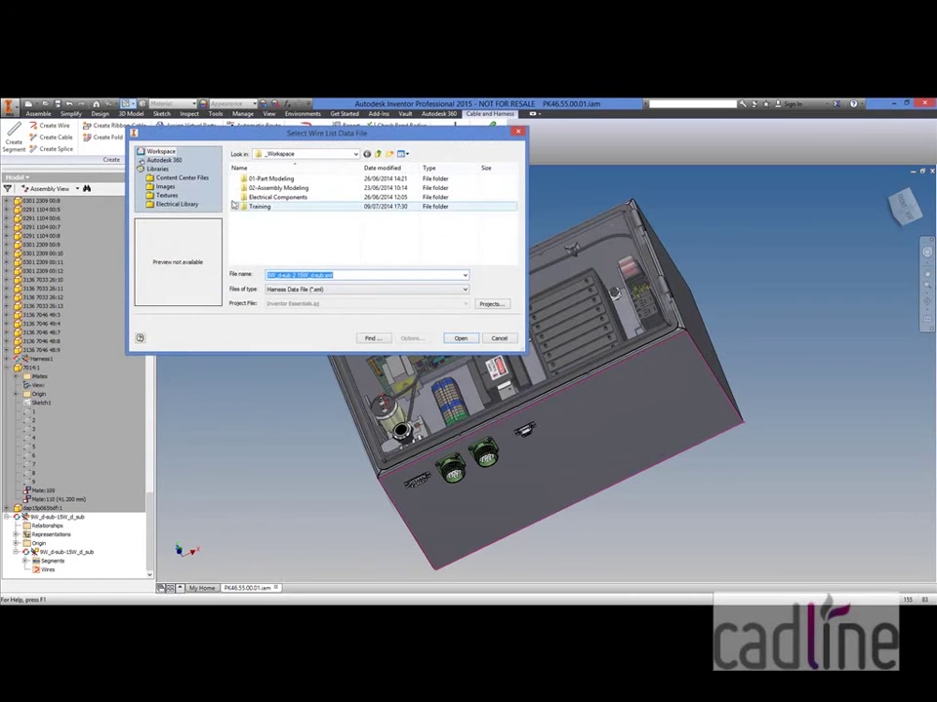
{"action": "left_click", "coordinate": [353, 155]}
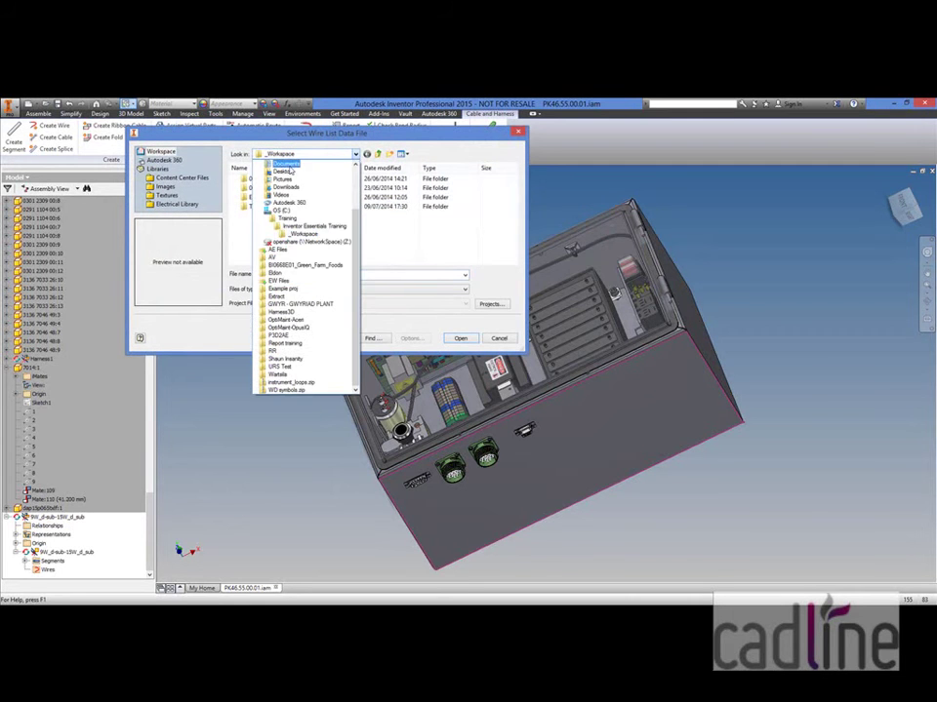
{"action": "left_click", "coordinate": [288, 171]}
{"action": "double_click", "coordinate": [278, 238]}
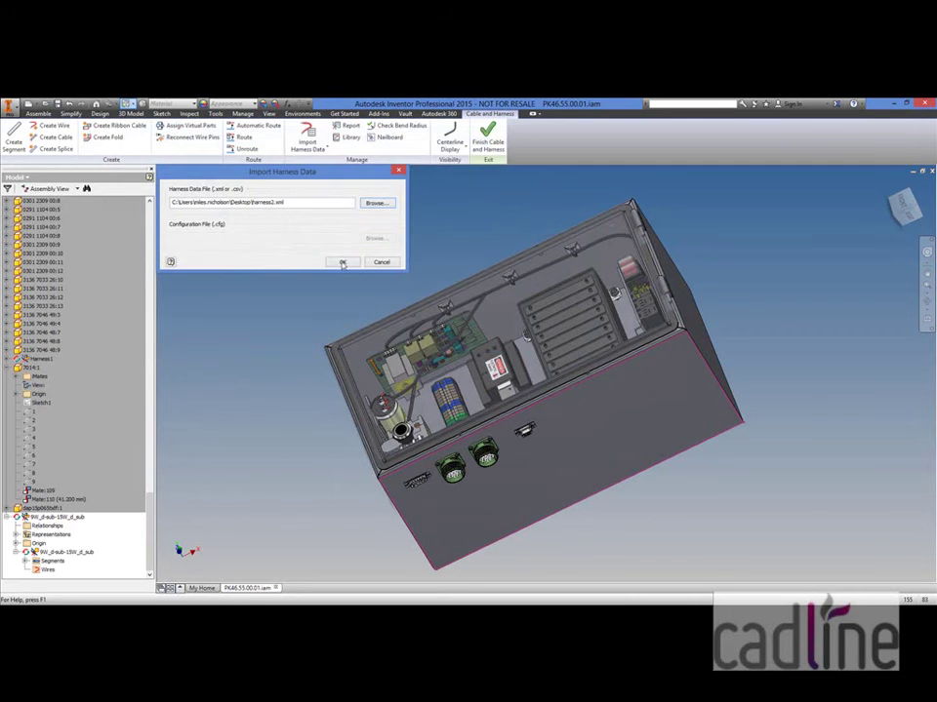
{"action": "left_click", "coordinate": [343, 263]}
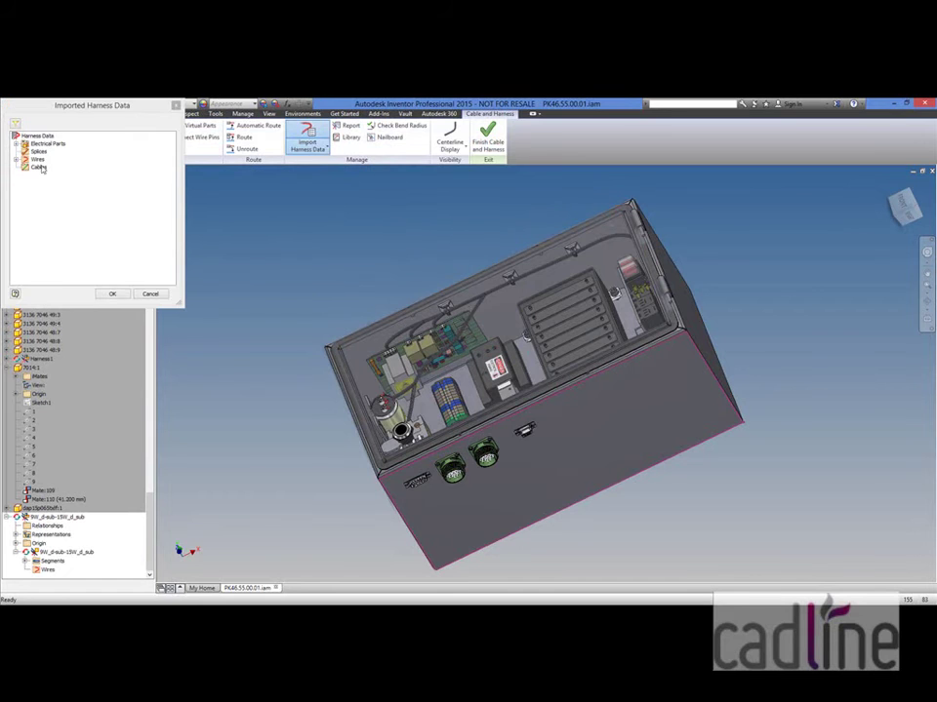
Review connector X1 and its pins in the imported harness data, accept the import and close the summary
{"action": "left_click", "coordinate": [16, 143]}
{"action": "left_click", "coordinate": [25, 152]}
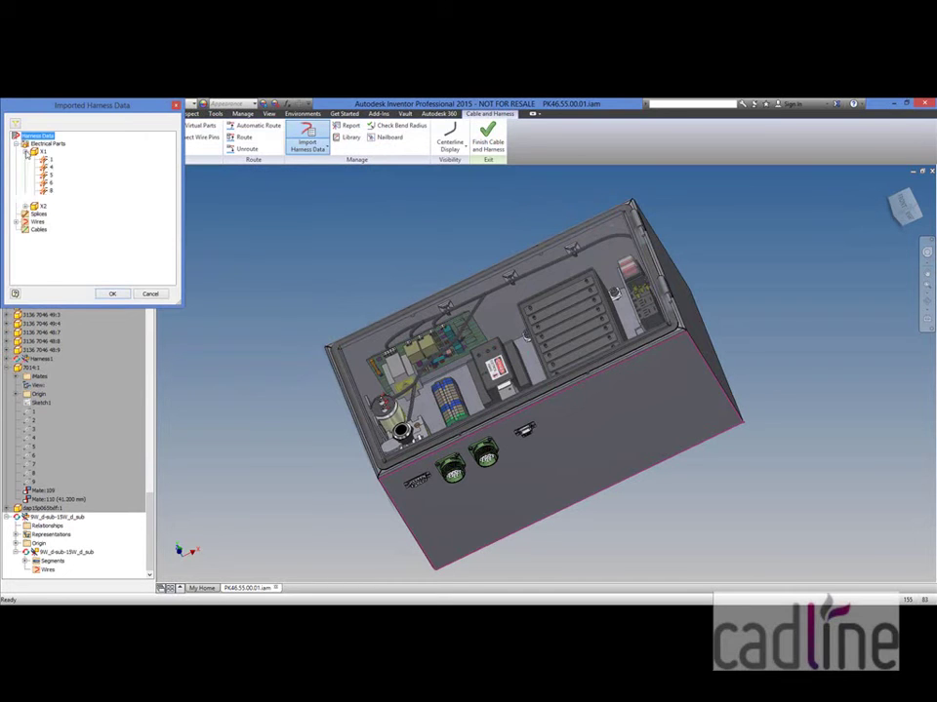
{"action": "right_click", "coordinate": [41, 153]}
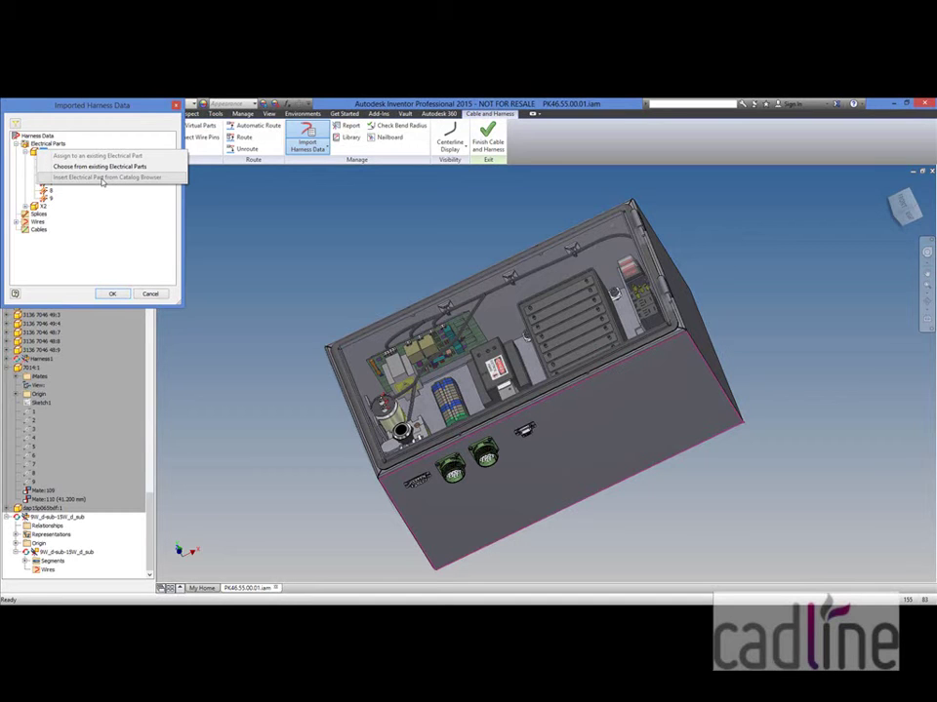
{"action": "left_click", "coordinate": [118, 293]}
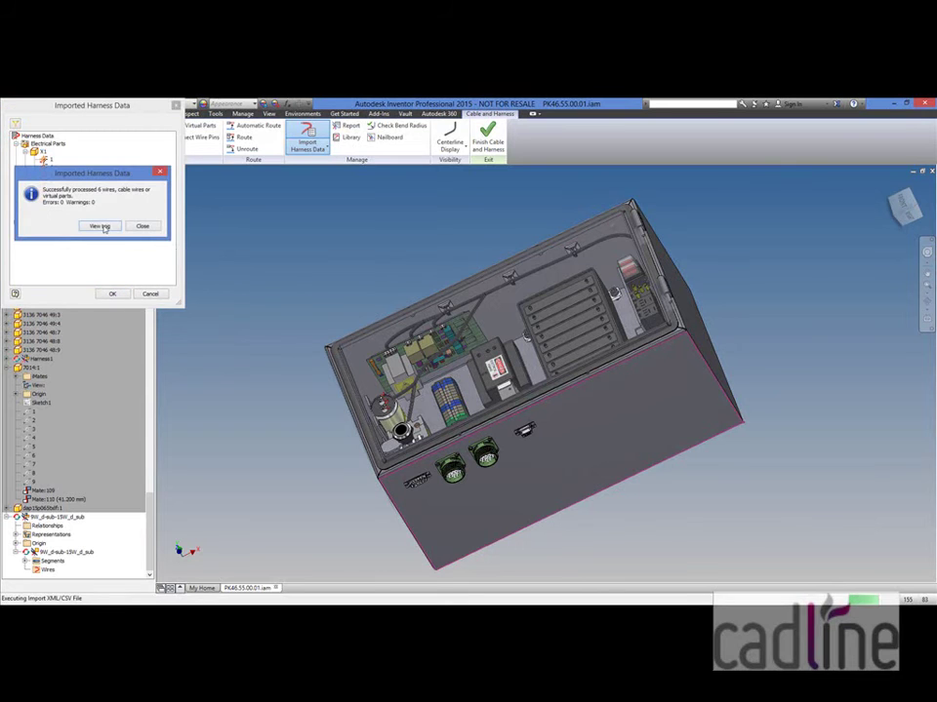
{"action": "left_click", "coordinate": [143, 223]}
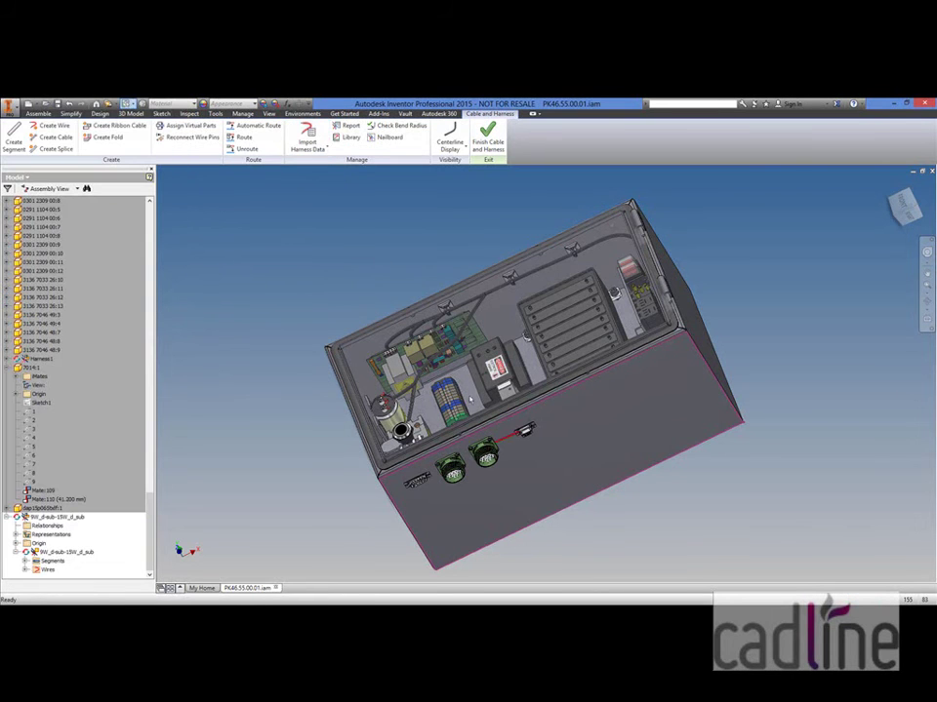
Automatically route all unrouted wires through the harness segment between the two D-SUB connectors
{"action": "middle_click_drag", "start_coordinate": [470, 394], "coordinate": [549, 414]}
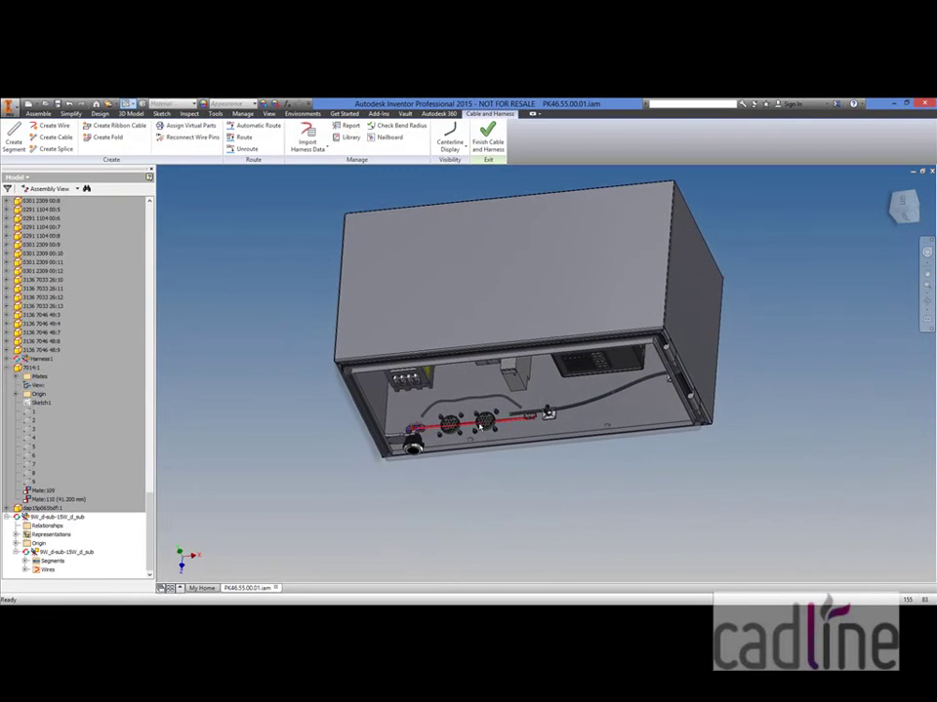
{"action": "left_click", "coordinate": [241, 128]}
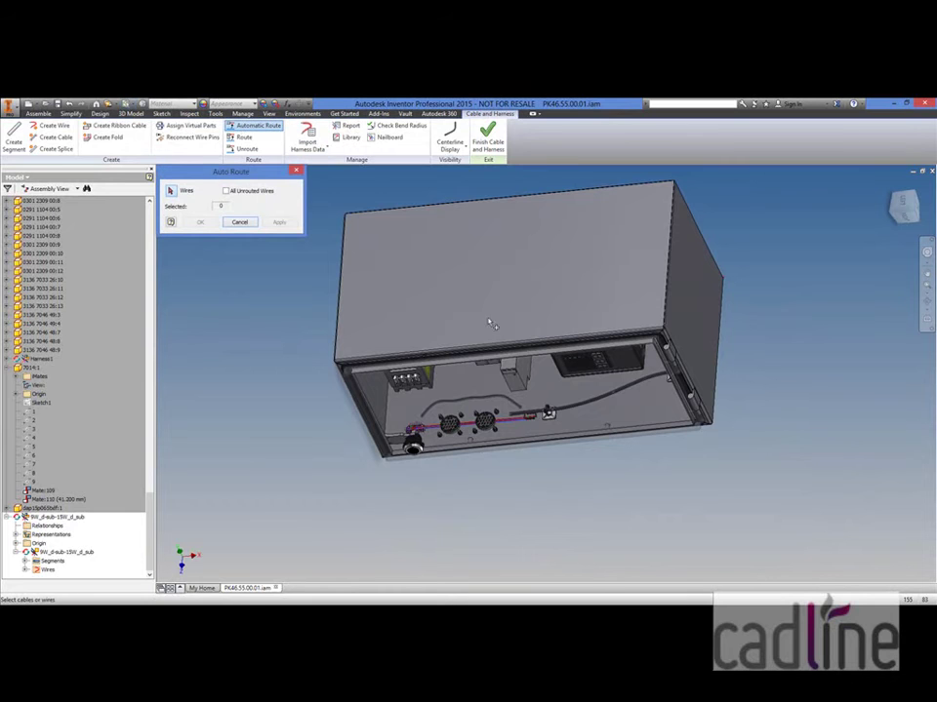
{"action": "left_click", "coordinate": [230, 192]}
{"action": "left_click", "coordinate": [202, 221]}
{"action": "middle_click_drag", "start_coordinate": [523, 491], "coordinate": [495, 483], "text": "shift"}
{"action": "scroll", "coordinate": [441, 448], "scroll_direction": "up", "scroll_amount": 5}
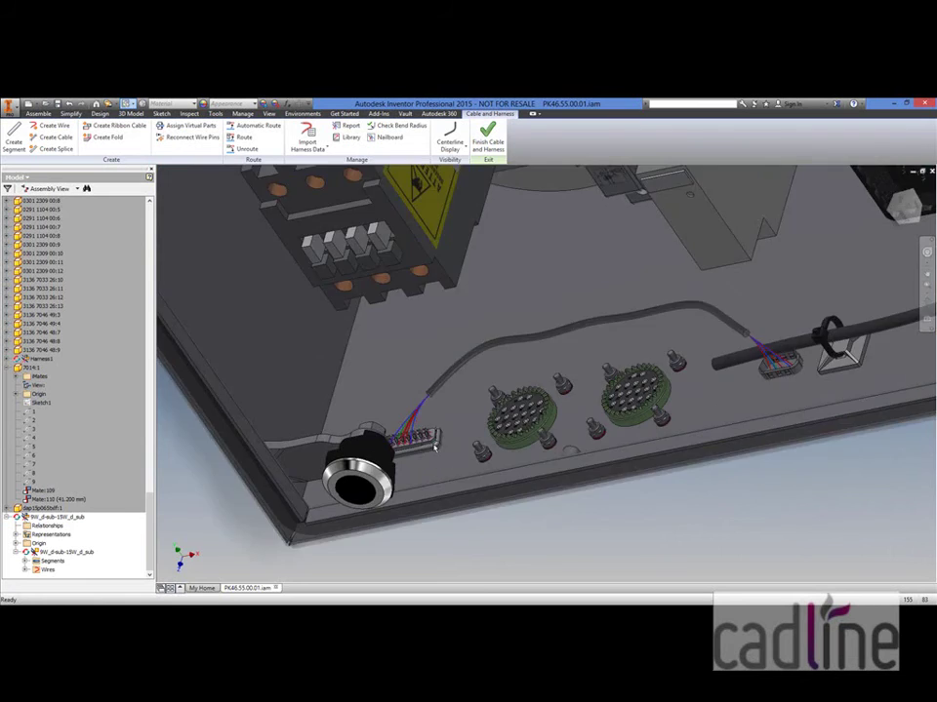
{"action": "scroll", "coordinate": [442, 448], "scroll_direction": "up", "scroll_amount": 3}
{"action": "middle_click_drag", "start_coordinate": [449, 457], "coordinate": [512, 412], "text": "shift"}
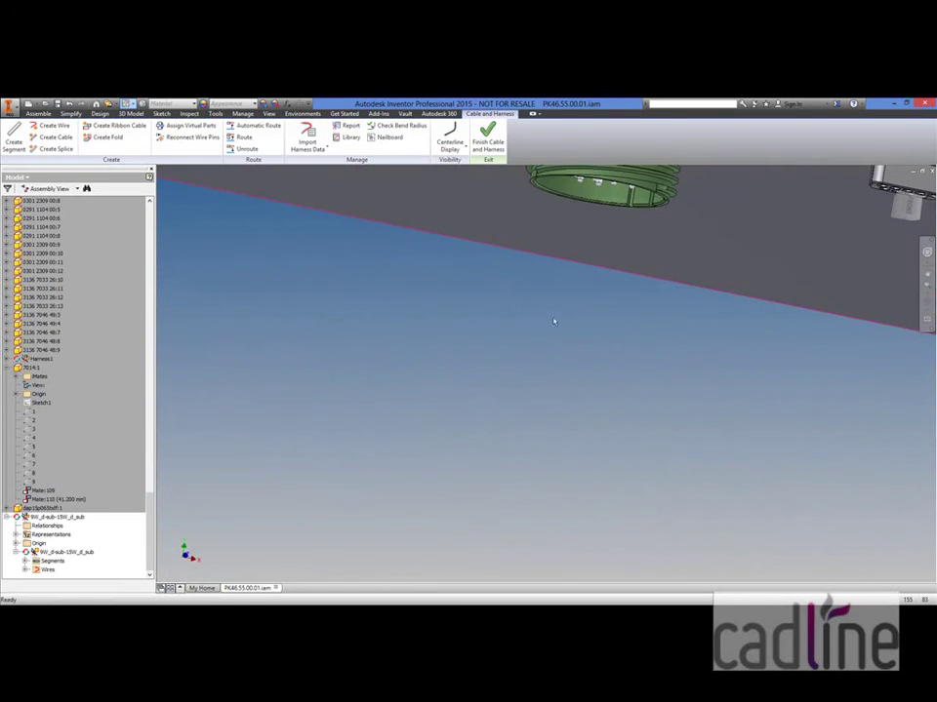
Create a nailboard drawing of the harness using the CADLINE.dwg template
{"action": "scroll", "coordinate": [556, 288], "scroll_direction": "up", "scroll_amount": 4}
{"action": "middle_click_drag", "start_coordinate": [550, 282], "coordinate": [511, 429]}
{"action": "middle_click_drag", "start_coordinate": [501, 347], "coordinate": [482, 362]}
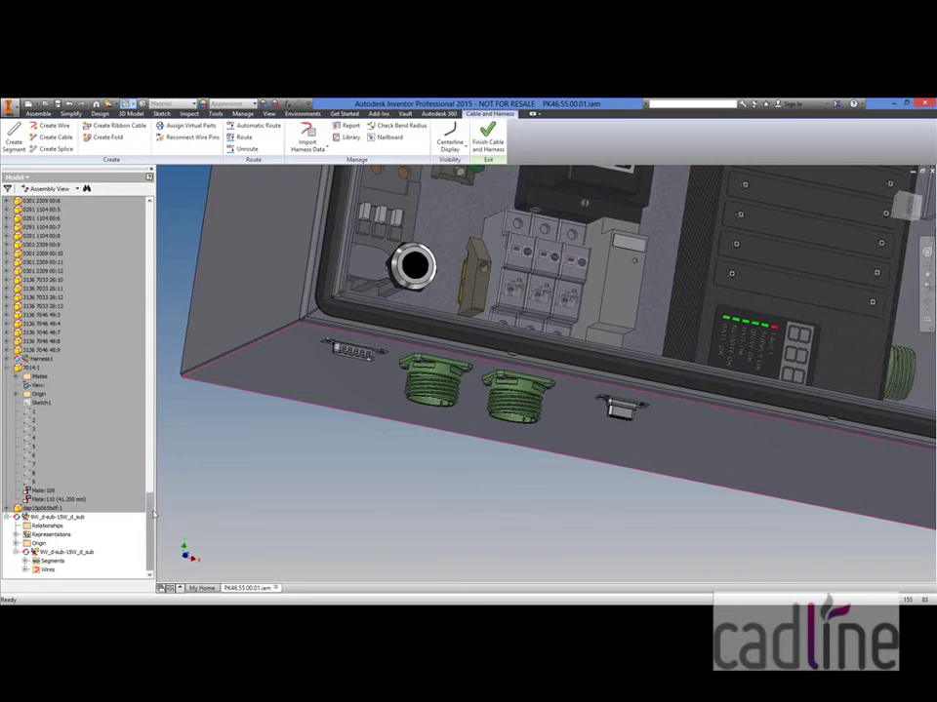
{"action": "scroll", "coordinate": [146, 439], "scroll_direction": "up", "scroll_amount": 10}
{"action": "scroll", "coordinate": [146, 439], "scroll_direction": "up", "scroll_amount": 15}
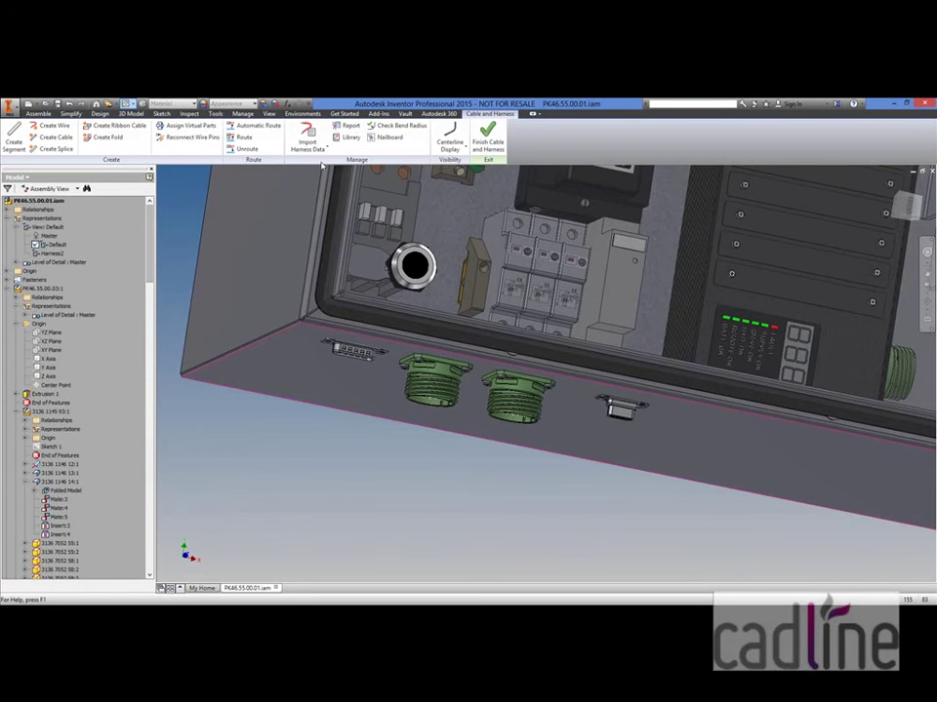
{"action": "left_click", "coordinate": [384, 139]}
{"action": "left_click", "coordinate": [367, 299]}
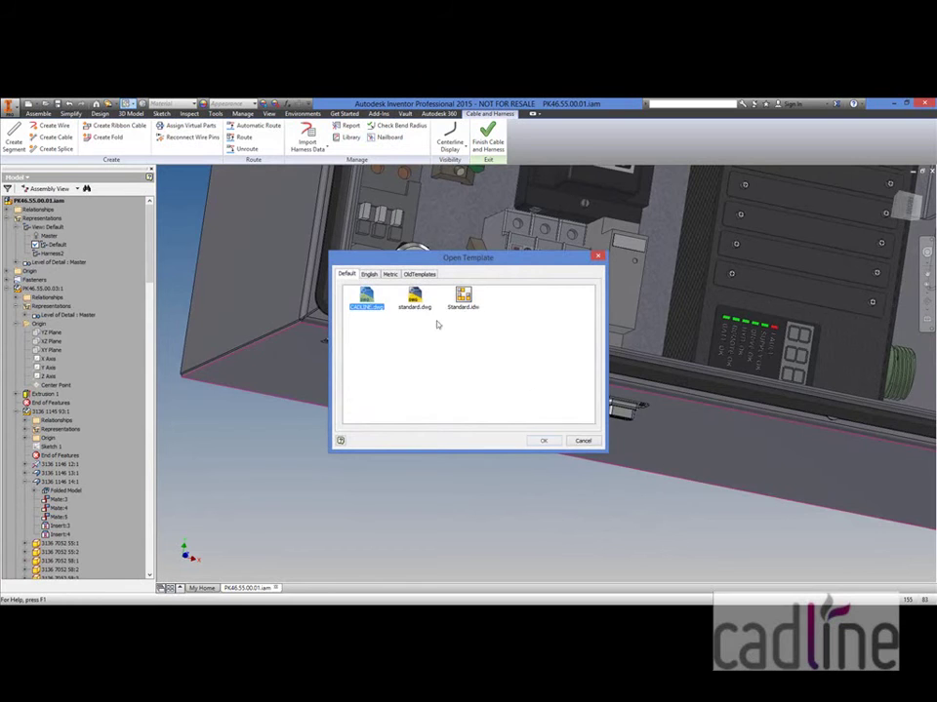
{"action": "left_click", "coordinate": [543, 440]}
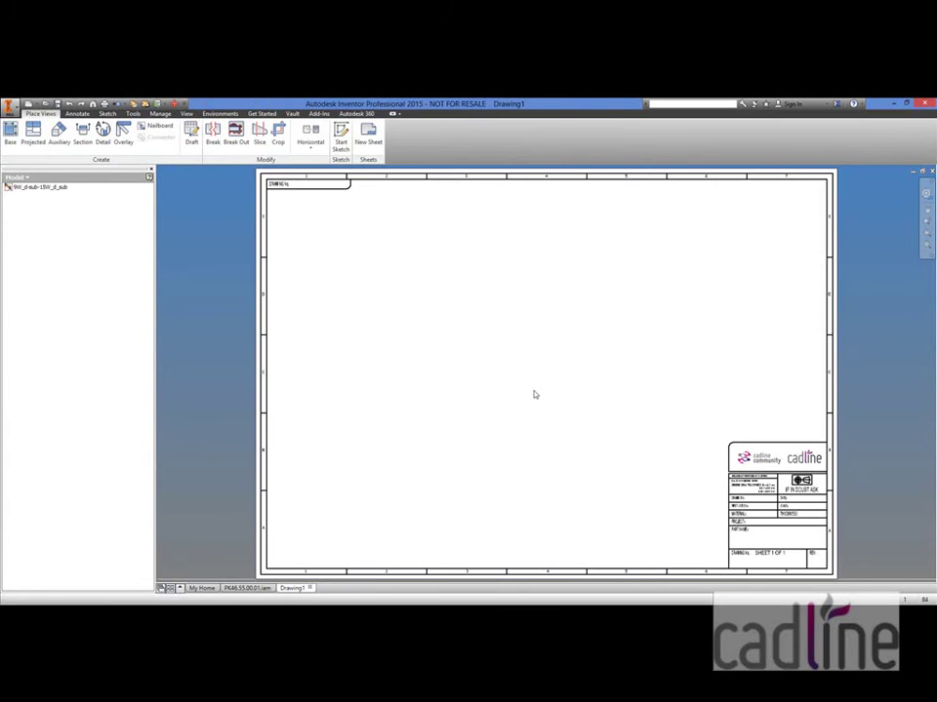
Fan in the wires at both ends of the harness segment on the nailboard
{"action": "right_click", "coordinate": [625, 379]}
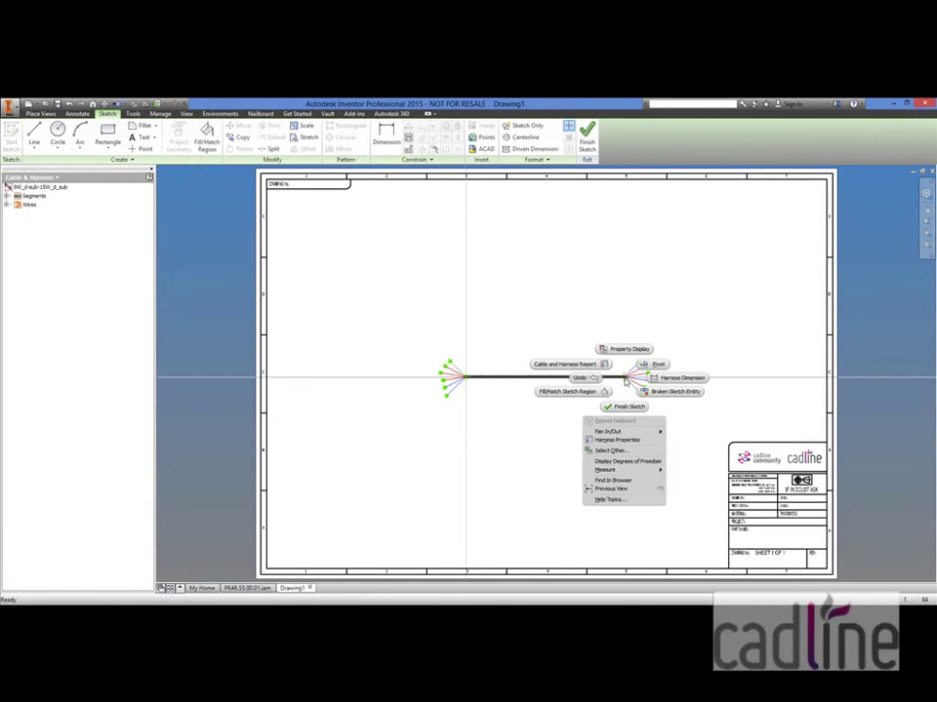
{"action": "mouse_move", "coordinate": [625, 432]}
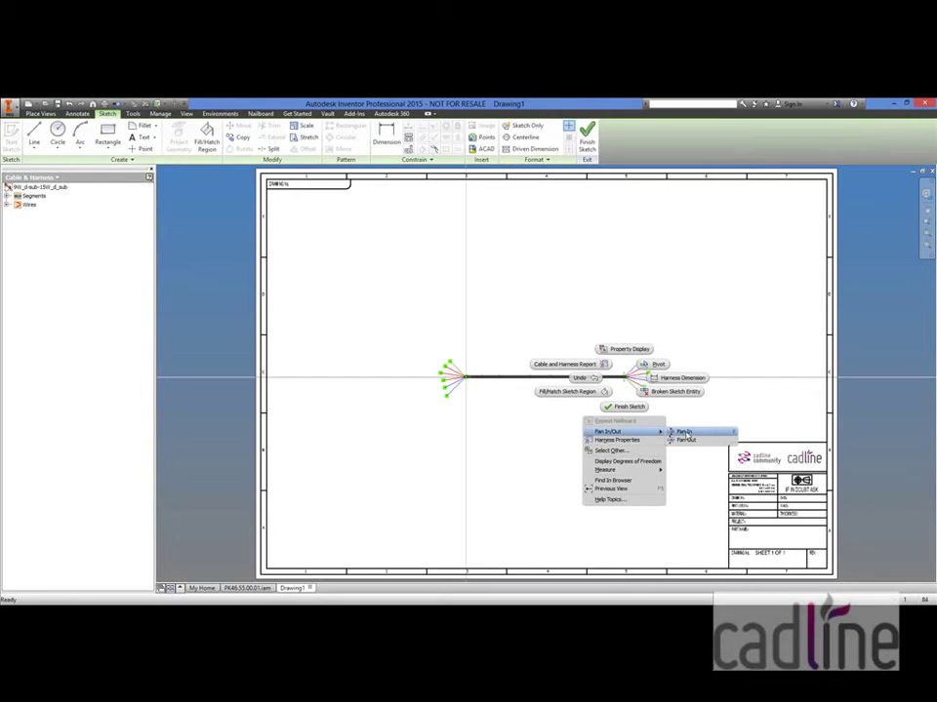
{"action": "left_click", "coordinate": [684, 433]}
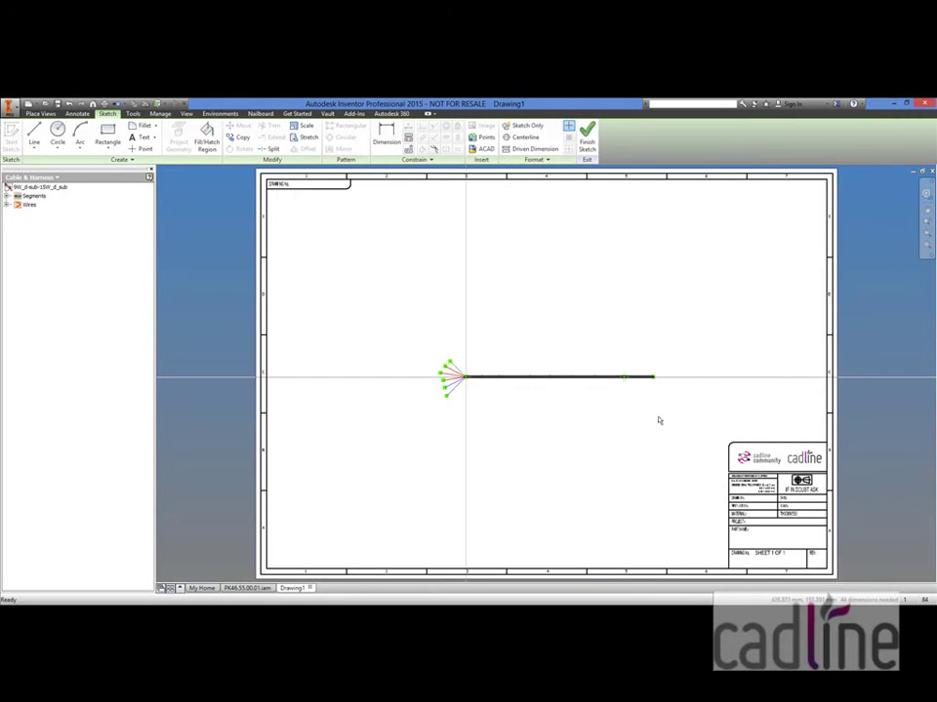
{"action": "right_click", "coordinate": [468, 380]}
{"action": "mouse_move", "coordinate": [468, 432]}
{"action": "left_click", "coordinate": [518, 431]}
Add a harness dimension between the two outer ends of the harness, placed above the segment
{"action": "right_click", "coordinate": [443, 350]}
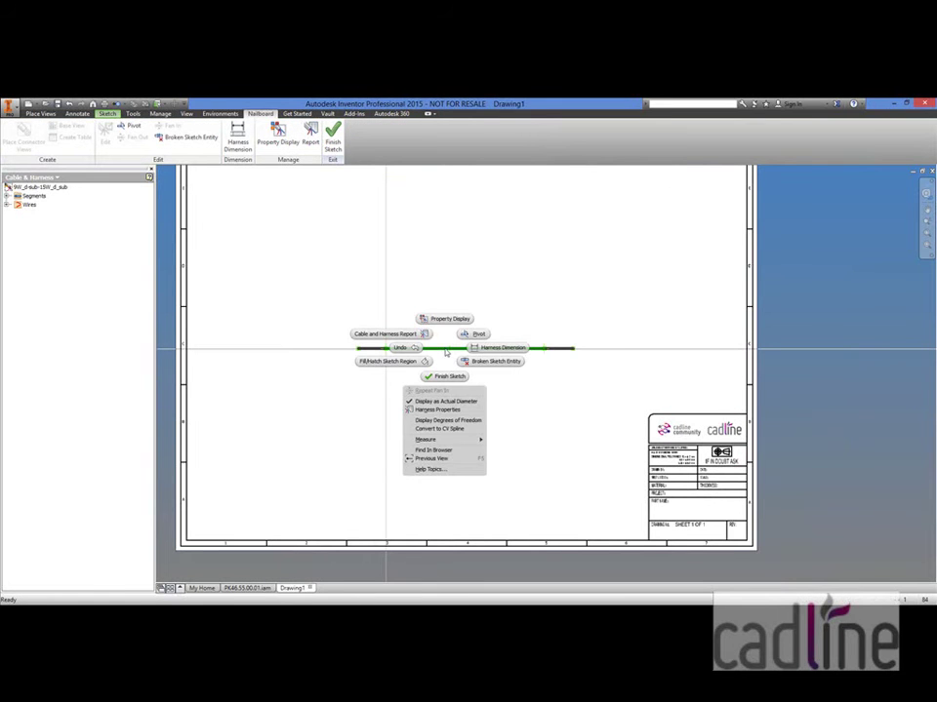
{"action": "mouse_move", "coordinate": [474, 441]}
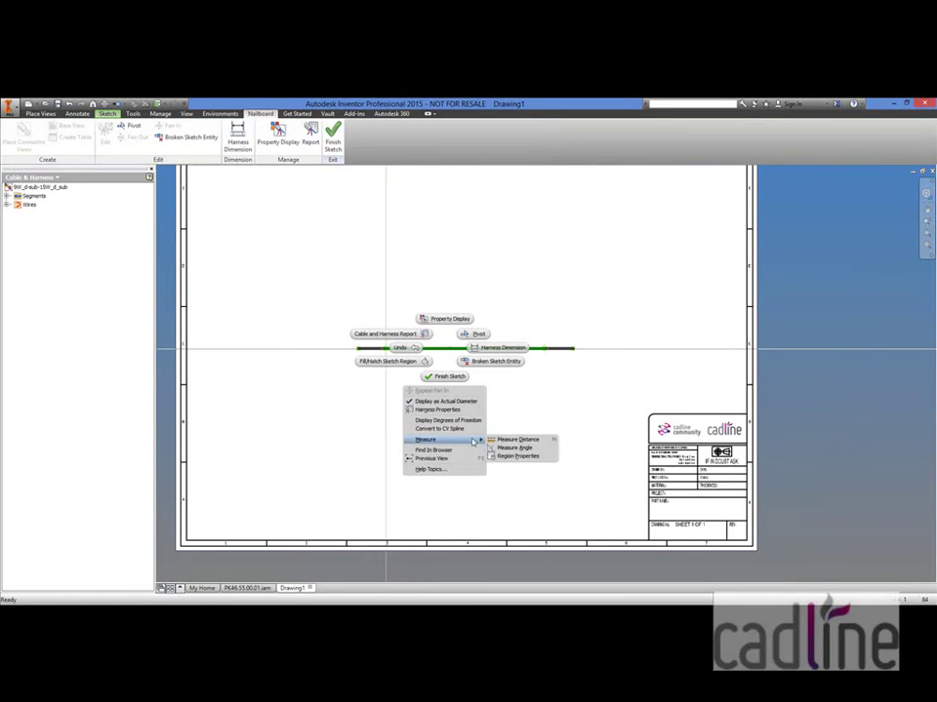
{"action": "left_click", "coordinate": [493, 348]}
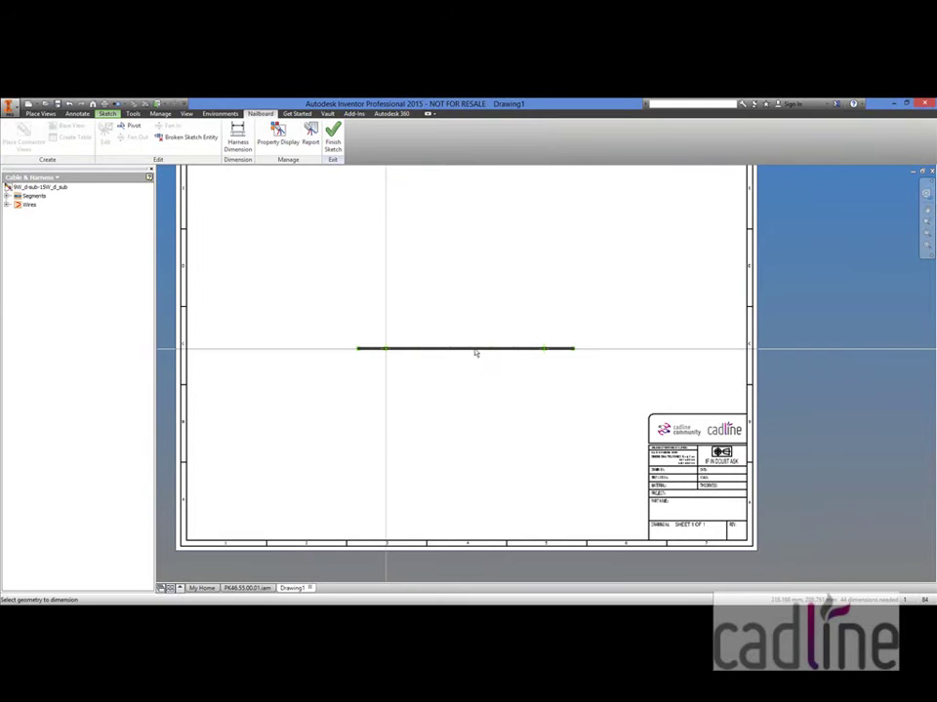
{"action": "left_click", "coordinate": [359, 349]}
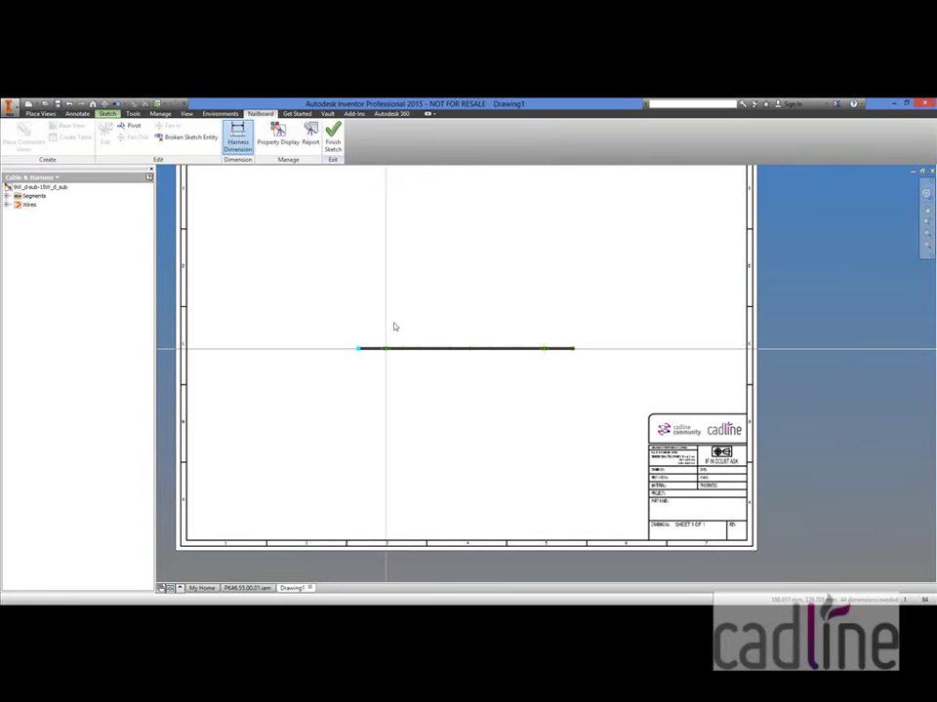
{"action": "left_click", "coordinate": [574, 349]}
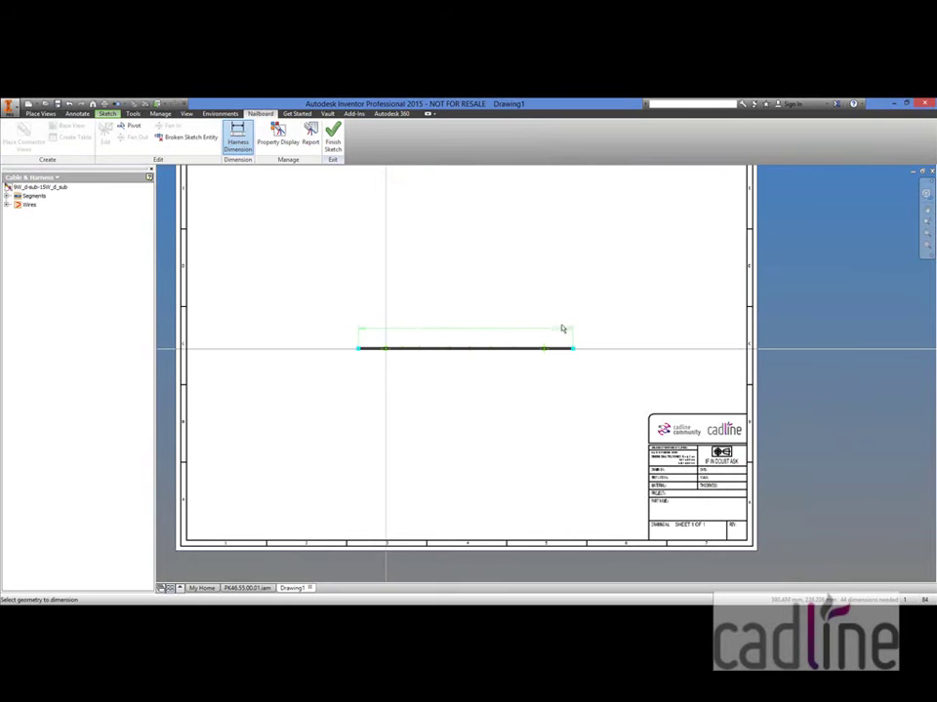
{"action": "left_click", "coordinate": [466, 293]}
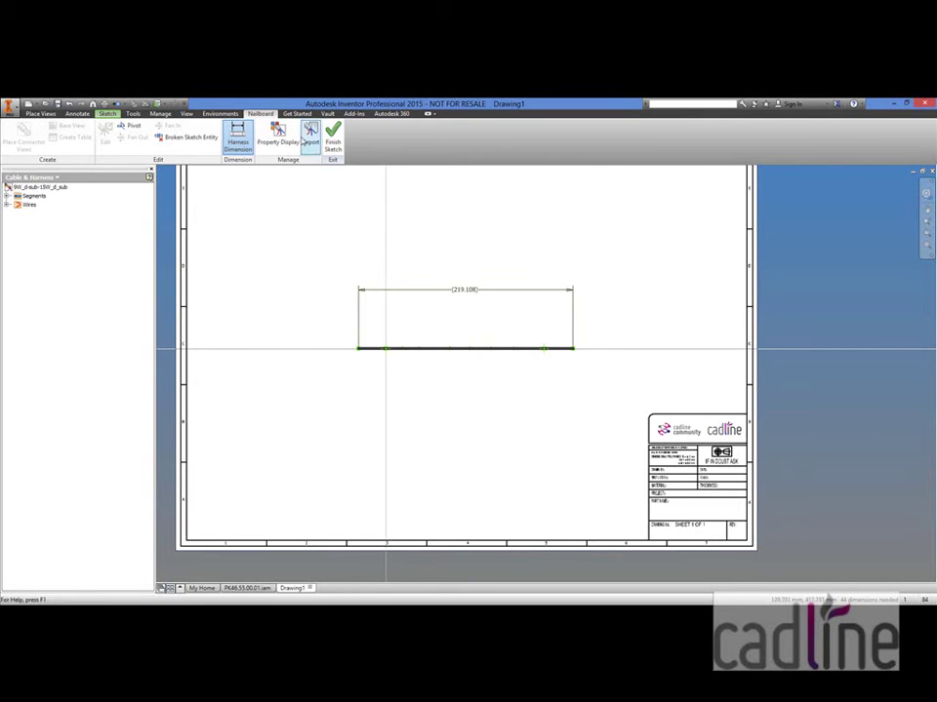
Generate a wire run report from the Wire Run List.cfg configuration file and close the Report Generator
{"action": "left_click", "coordinate": [310, 136]}
{"action": "left_click", "coordinate": [210, 144]}
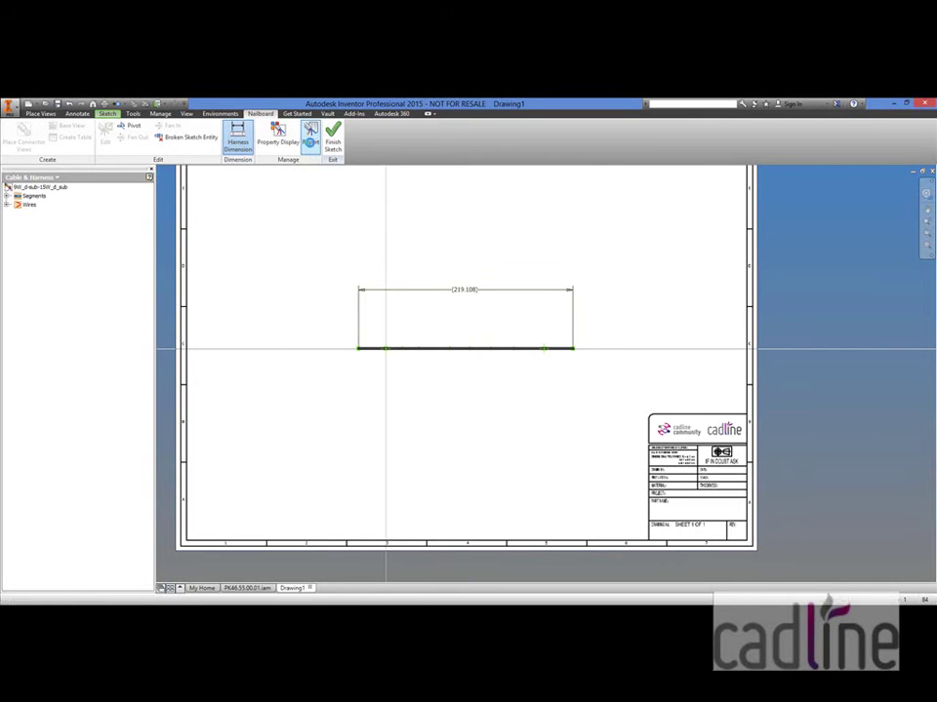
{"action": "left_click", "coordinate": [156, 207]}
{"action": "left_click", "coordinate": [83, 158]}
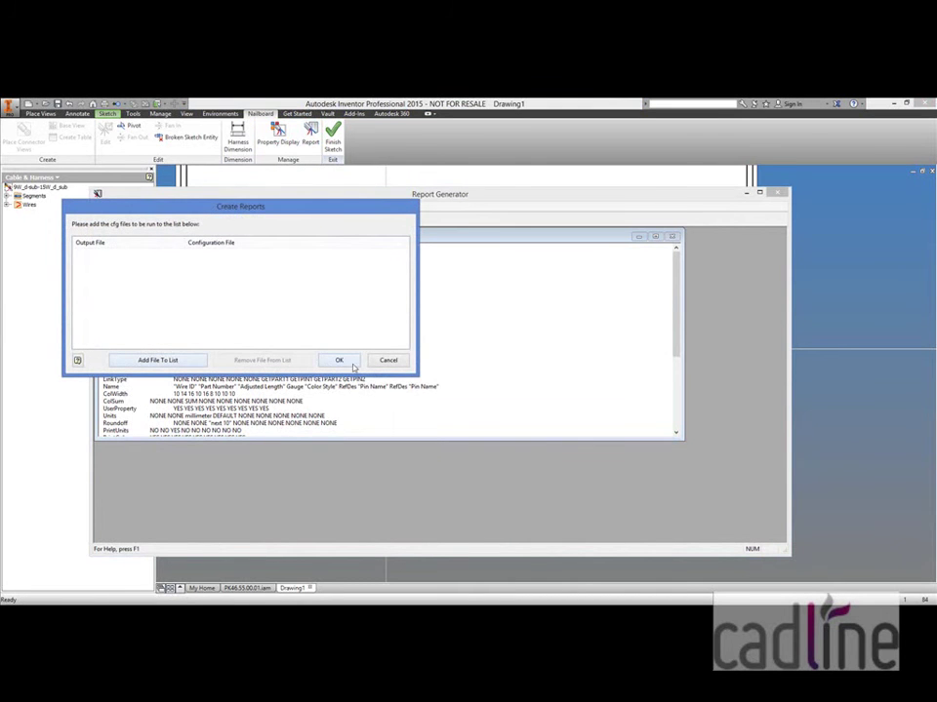
{"action": "left_click", "coordinate": [181, 361]}
{"action": "left_click", "coordinate": [196, 261]}
{"action": "left_click", "coordinate": [353, 366]}
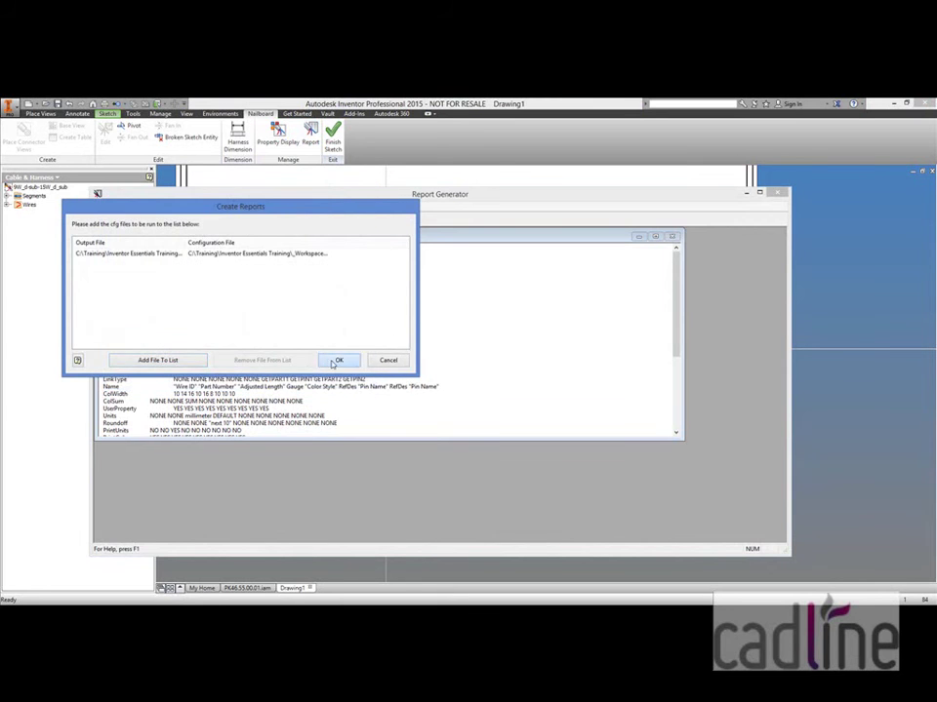
{"action": "left_click", "coordinate": [337, 360]}
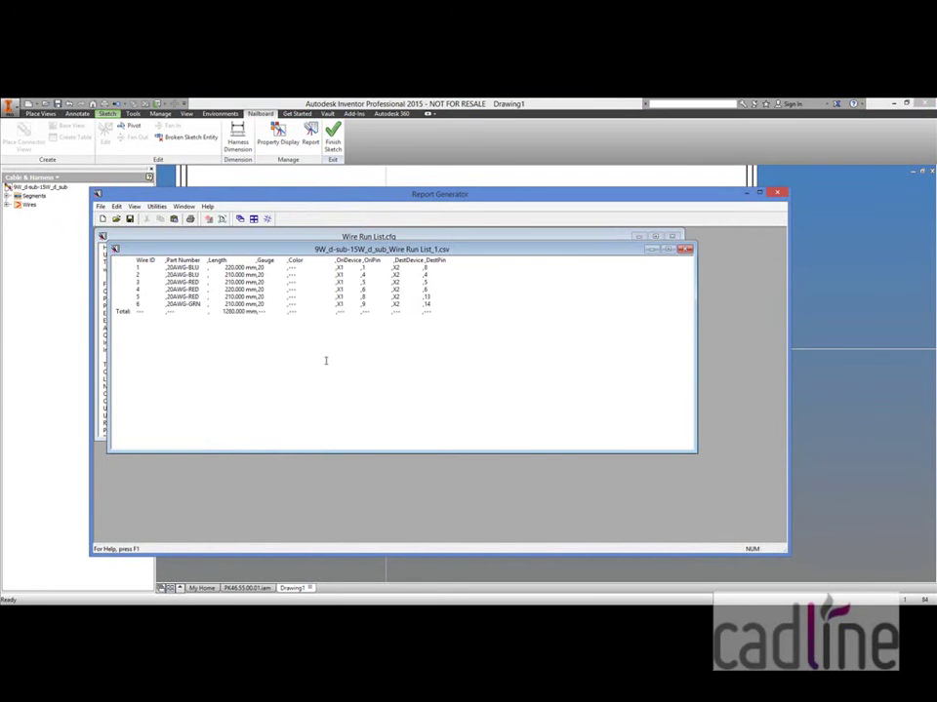
{"action": "left_click", "coordinate": [685, 250]}
{"action": "left_click", "coordinate": [731, 239]}
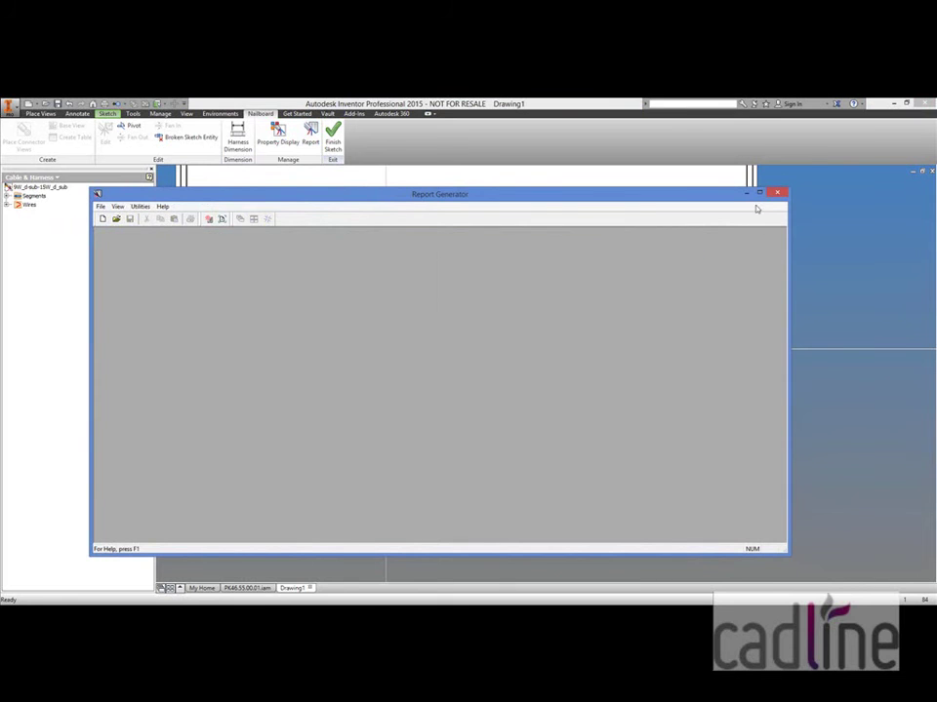
{"action": "left_click", "coordinate": [776, 193]}
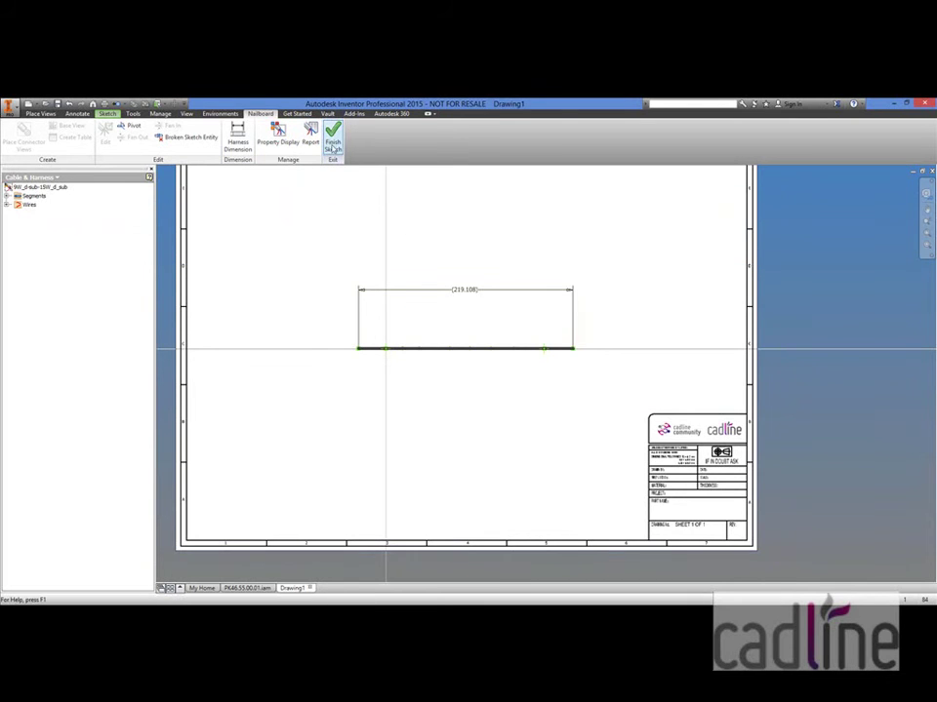
Finish the nailboard sketch and place a table from 9W_d-sub-15W_d_sub_Wire Run List_1.csv above the harness dimension
{"action": "left_click", "coordinate": [332, 143]}
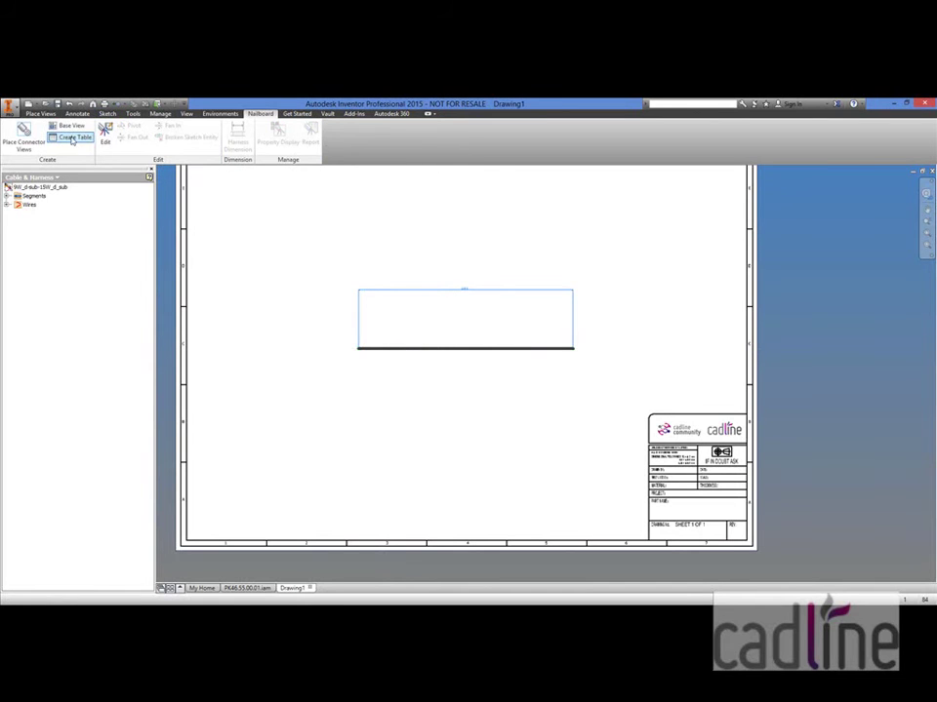
{"action": "left_click", "coordinate": [73, 137]}
{"action": "left_click", "coordinate": [255, 394]}
{"action": "left_click", "coordinate": [353, 215]}
{"action": "scroll", "coordinate": [449, 256], "scroll_direction": "down", "scroll_amount": 2}
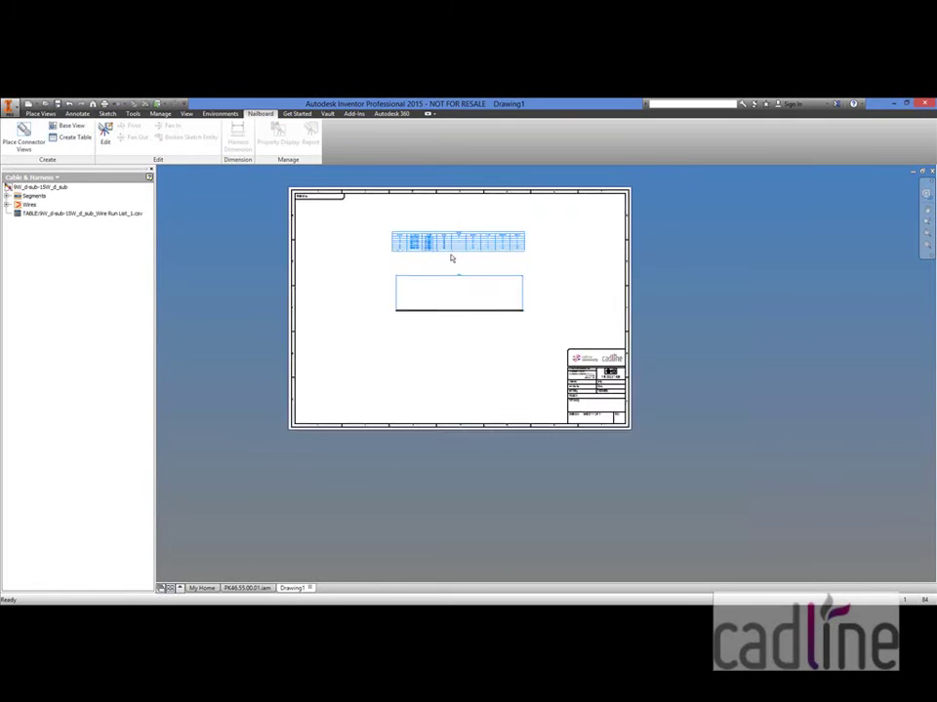
{"action": "scroll", "coordinate": [452, 258], "scroll_direction": "up", "scroll_amount": 5}
{"action": "middle_click_drag", "start_coordinate": [451, 260], "coordinate": [456, 308]}
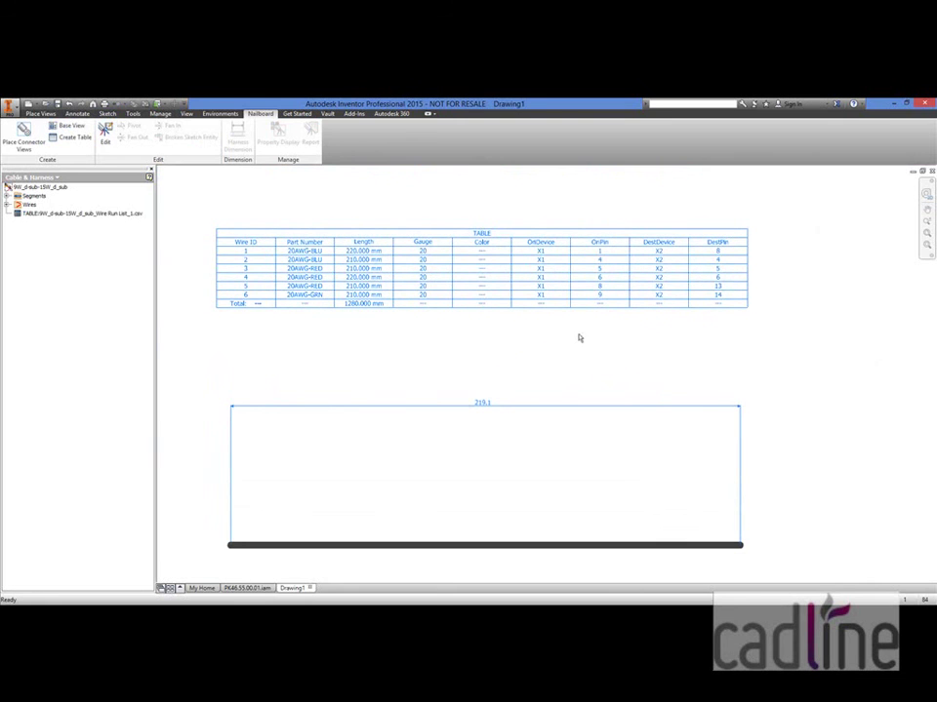
Place connector views for X1 and X2 on the nailboard at 1:1 scale, choosing an orientation other than Front(XY)
{"action": "scroll", "coordinate": [543, 363], "scroll_direction": "down", "scroll_amount": 10}
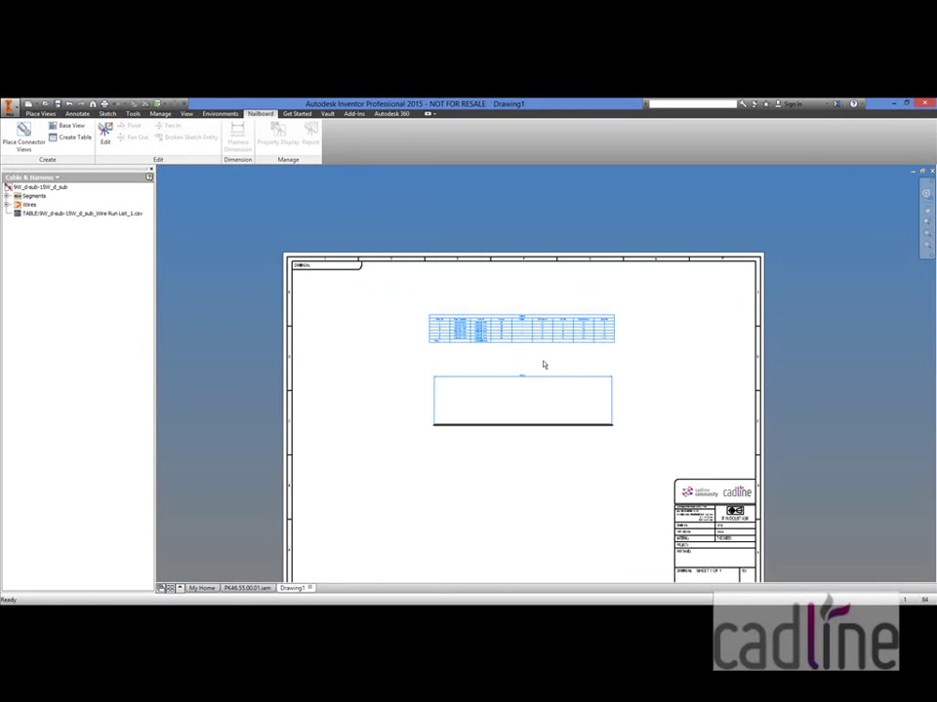
{"action": "scroll", "coordinate": [493, 283], "scroll_direction": "up", "scroll_amount": 2}
{"action": "scroll", "coordinate": [480, 319], "scroll_direction": "down", "scroll_amount": 2}
{"action": "scroll", "coordinate": [486, 320], "scroll_direction": "up", "scroll_amount": 3}
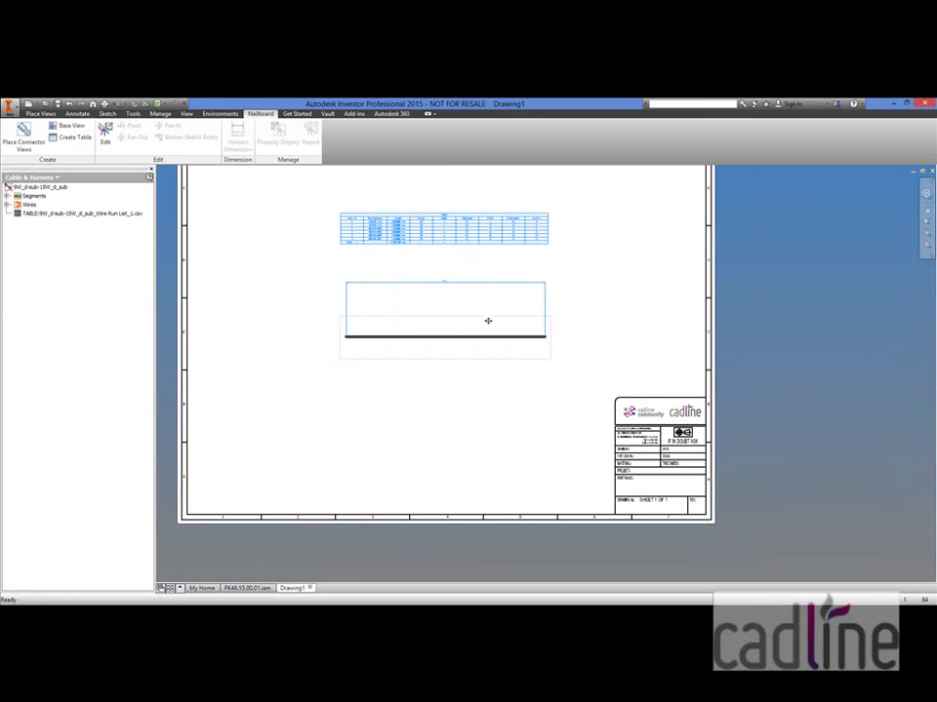
{"action": "left_click", "coordinate": [23, 133]}
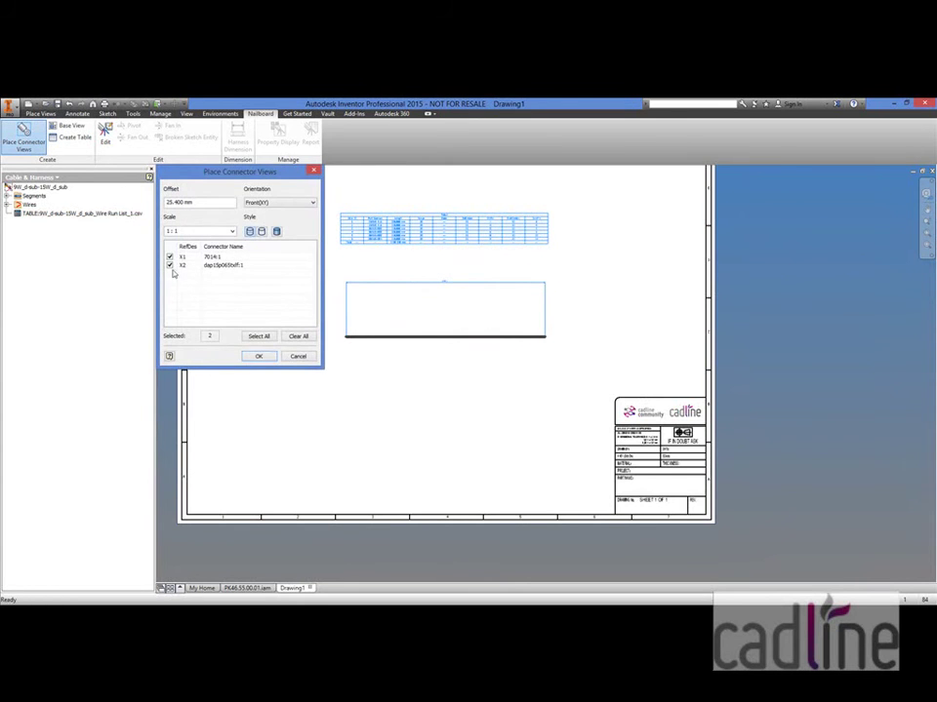
{"action": "left_click", "coordinate": [312, 203]}
{"action": "left_click", "coordinate": [303, 248]}
{"action": "left_click", "coordinate": [259, 357]}
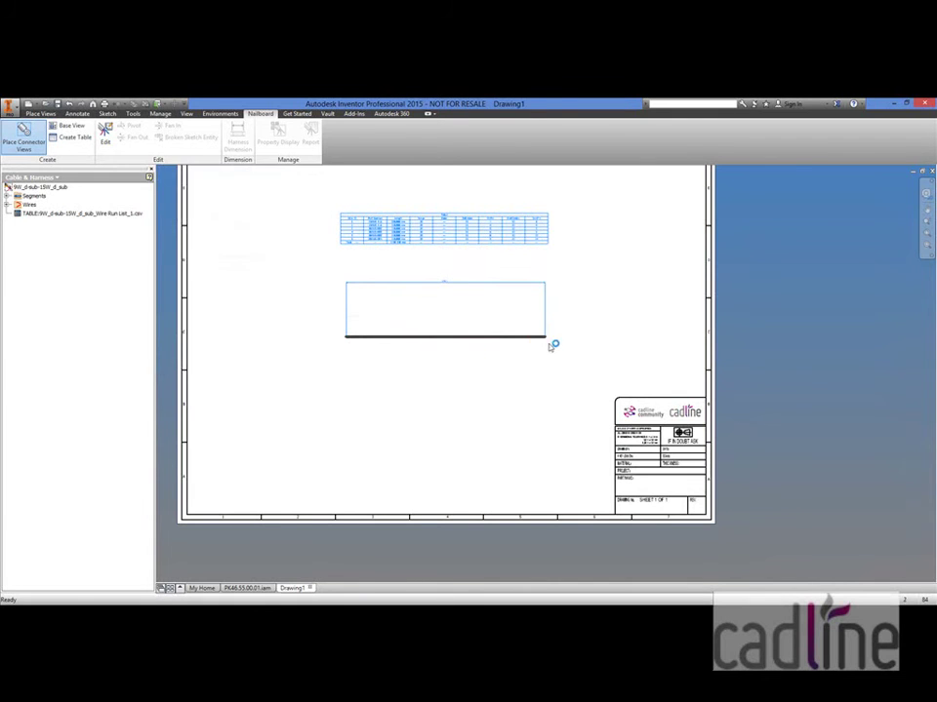
{"action": "scroll", "coordinate": [564, 342], "scroll_direction": "down", "scroll_amount": 3}
{"action": "scroll", "coordinate": [564, 341], "scroll_direction": "up", "scroll_amount": 5}
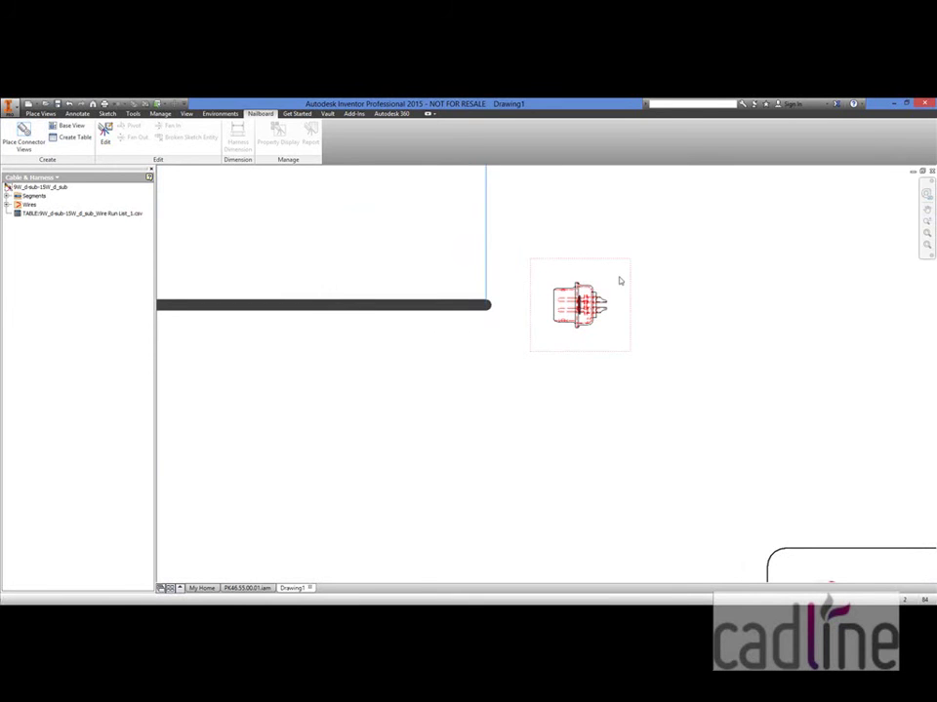
Place a Left base view of dap15p065txlf.ipt at 1:1 near the harness's right end, with a projected pin-face view beside it
{"action": "right_click", "coordinate": [619, 281]}
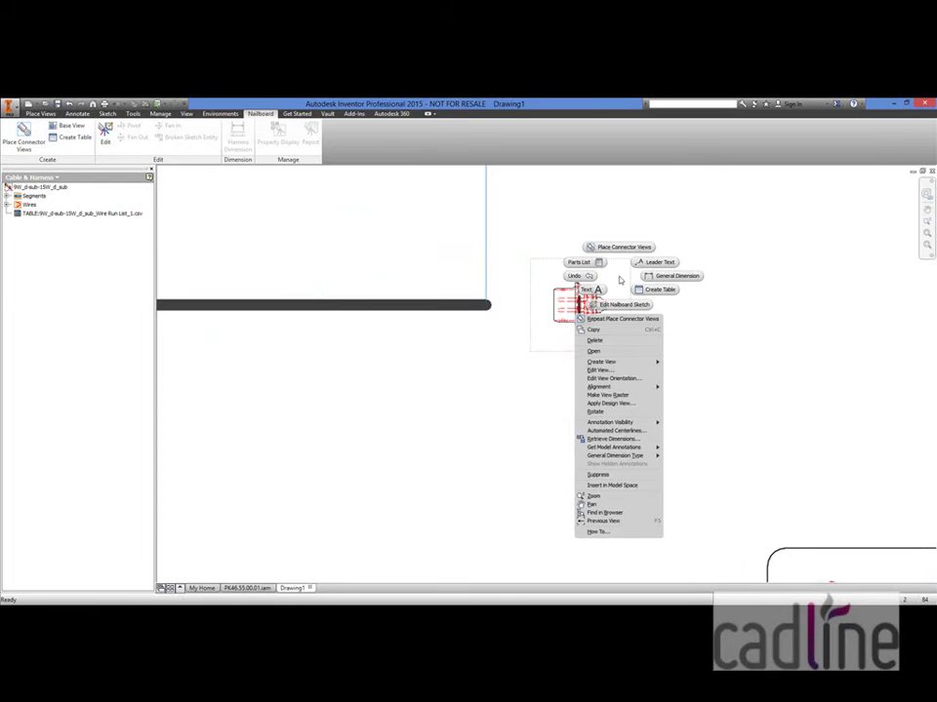
{"action": "left_click", "coordinate": [603, 370]}
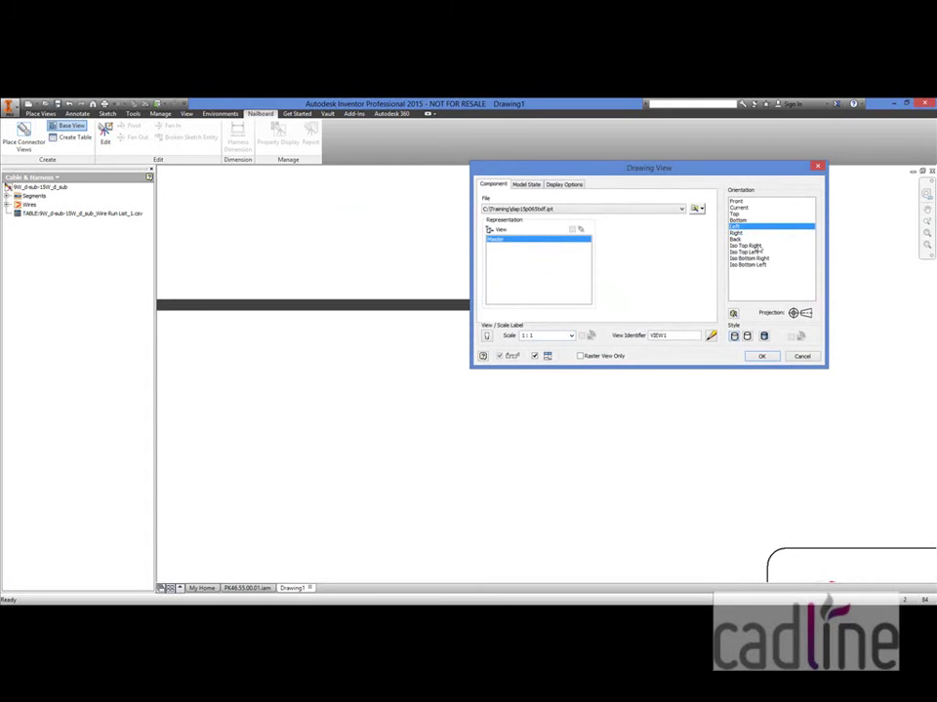
{"action": "left_click", "coordinate": [761, 356]}
{"action": "middle_click_drag", "start_coordinate": [575, 355], "coordinate": [590, 323]}
{"action": "left_click", "coordinate": [602, 311]}
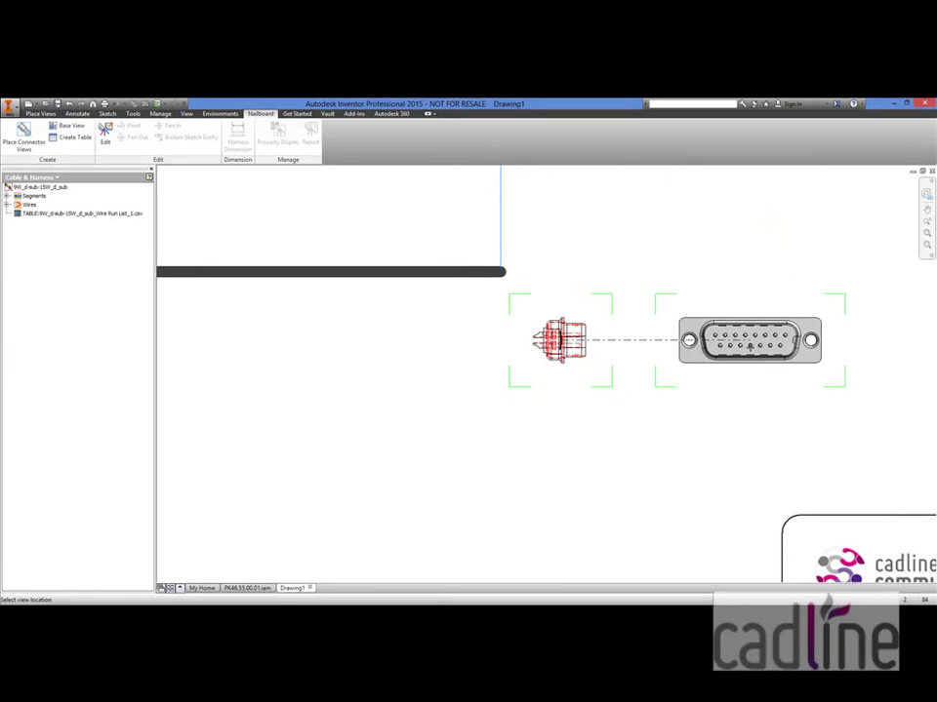
{"action": "left_click", "coordinate": [753, 344]}
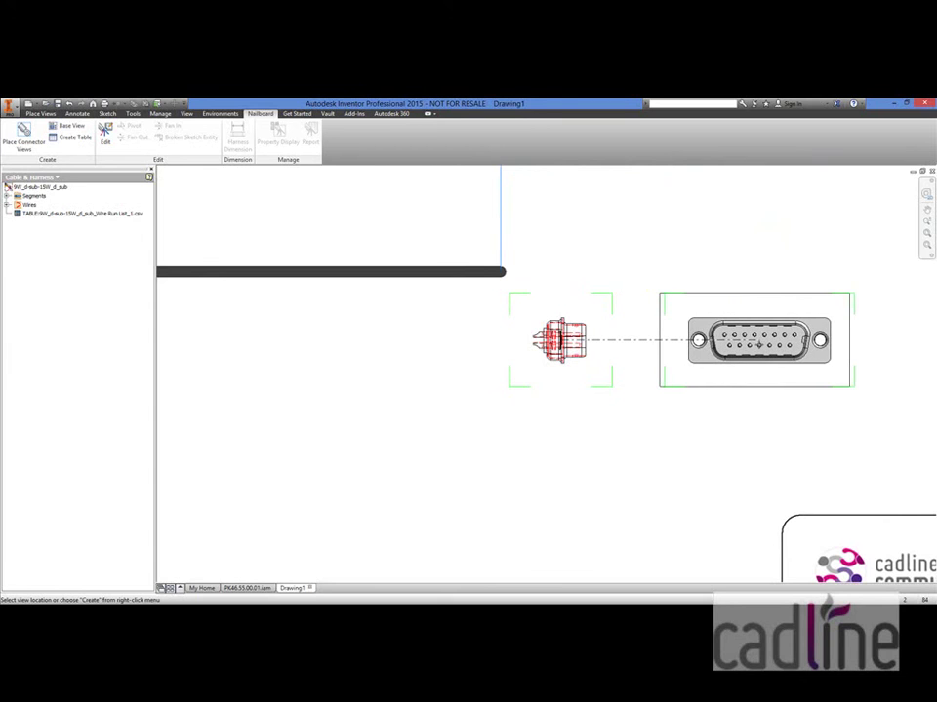
{"action": "right_click", "coordinate": [720, 381]}
{"action": "left_click", "coordinate": [736, 388]}
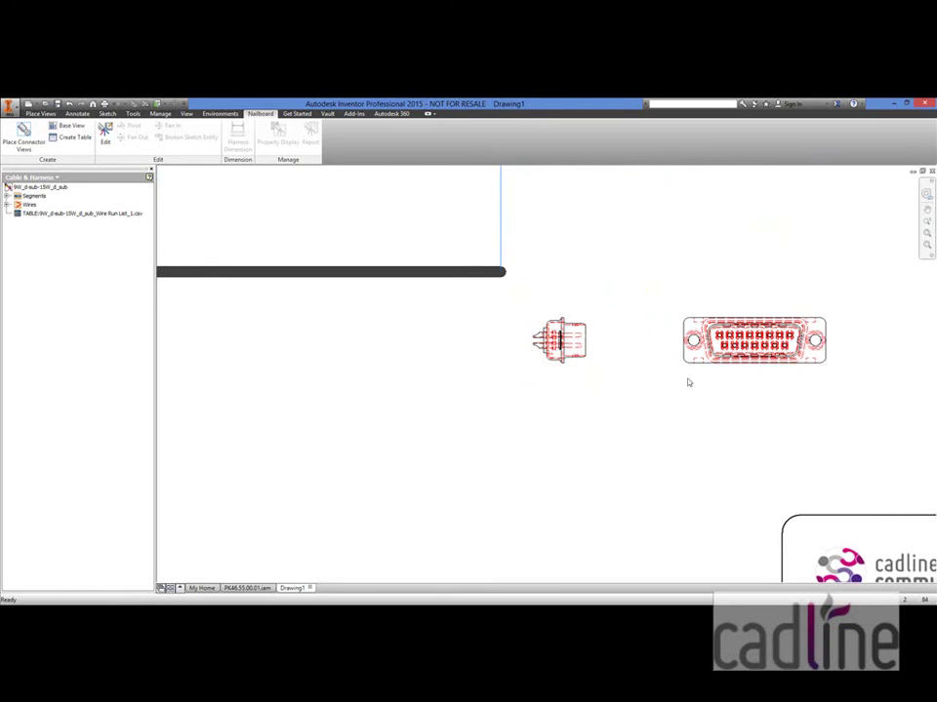
Set the projected pin-face view of the 15-way connector to shaded with hidden lines removed
{"action": "right_click", "coordinate": [742, 337]}
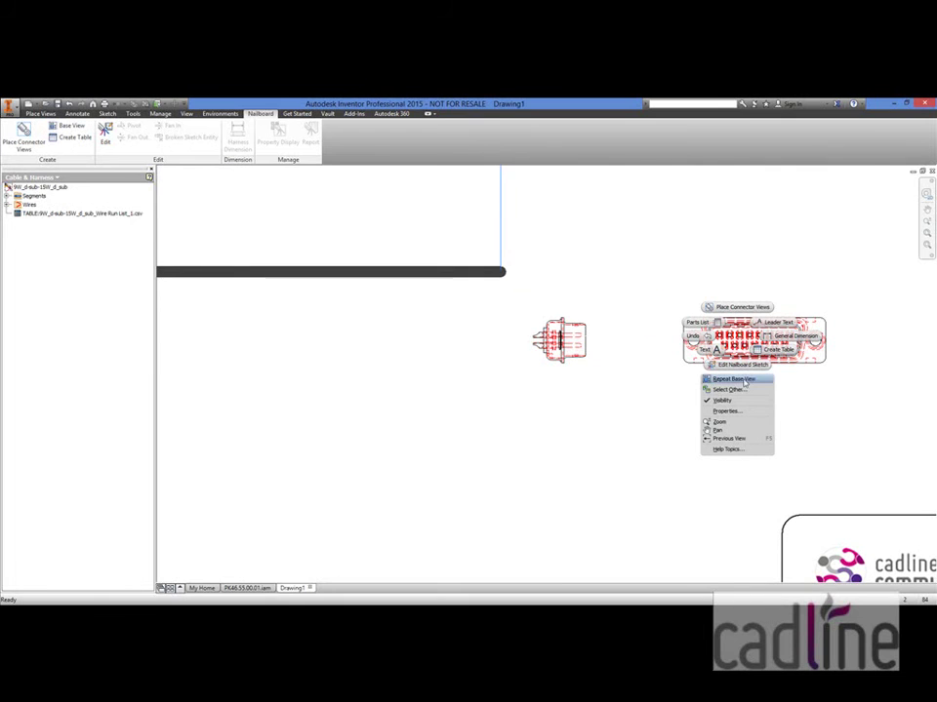
{"action": "left_click", "coordinate": [831, 310]}
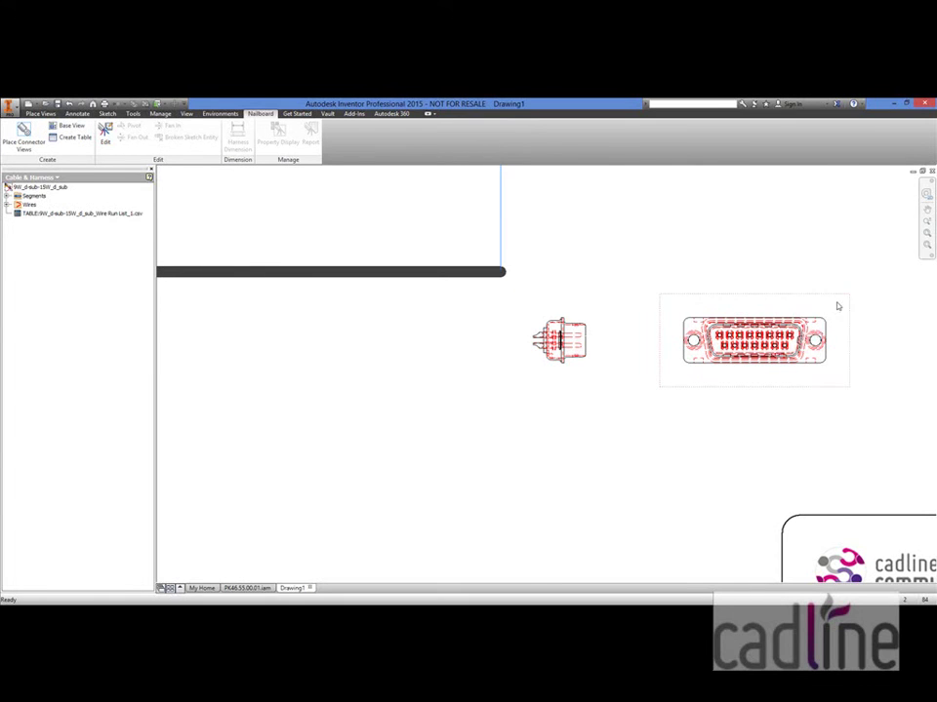
{"action": "right_click", "coordinate": [838, 303]}
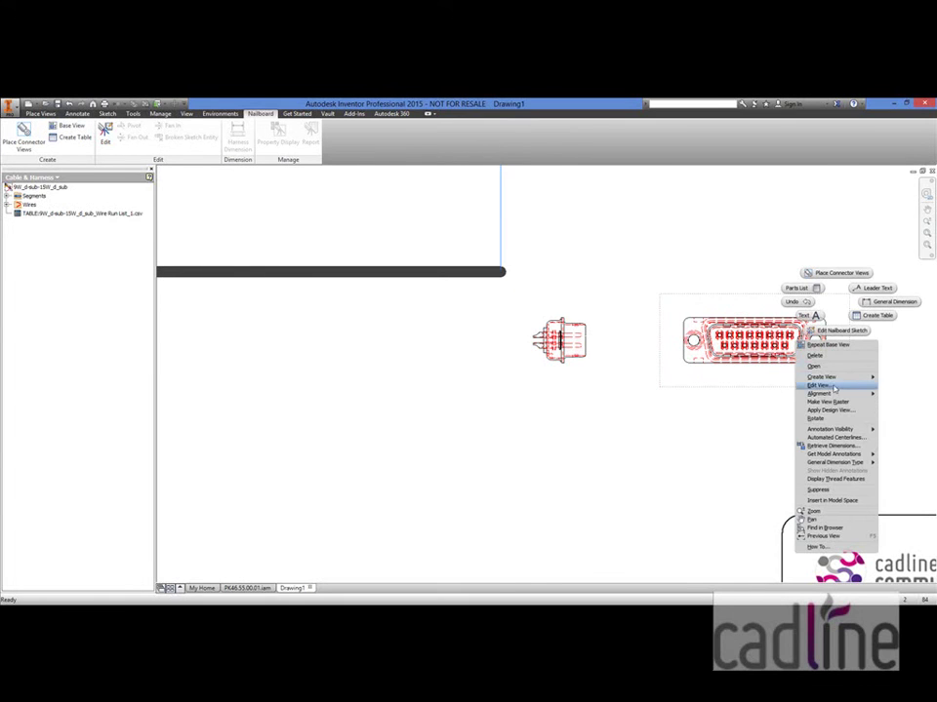
{"action": "left_click", "coordinate": [834, 388]}
{"action": "left_click", "coordinate": [764, 336]}
{"action": "left_click", "coordinate": [762, 356]}
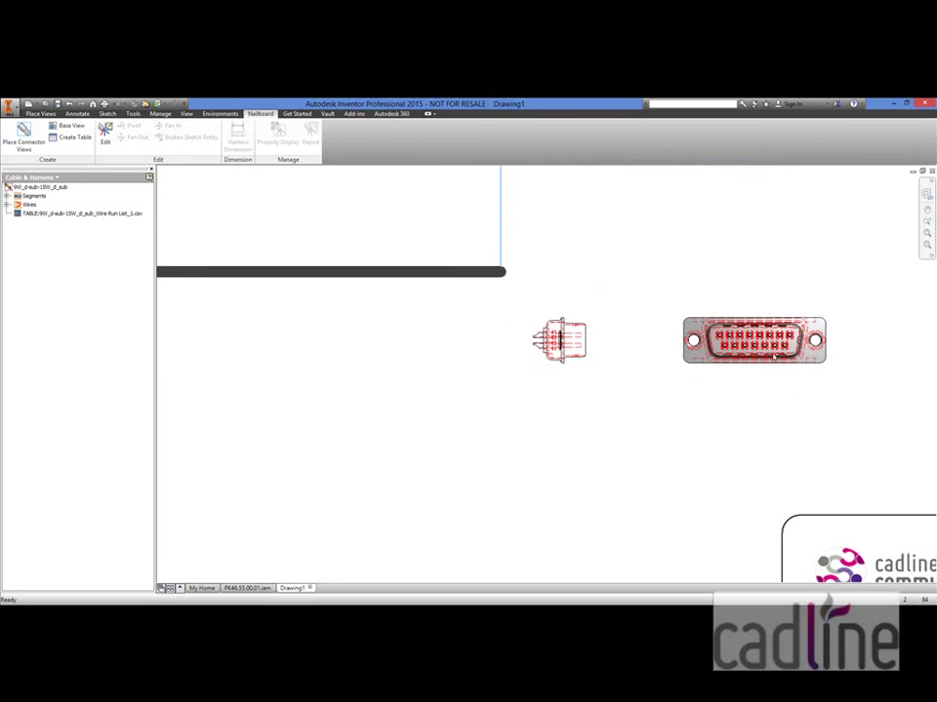
{"action": "right_click", "coordinate": [827, 341]}
{"action": "left_click", "coordinate": [805, 389]}
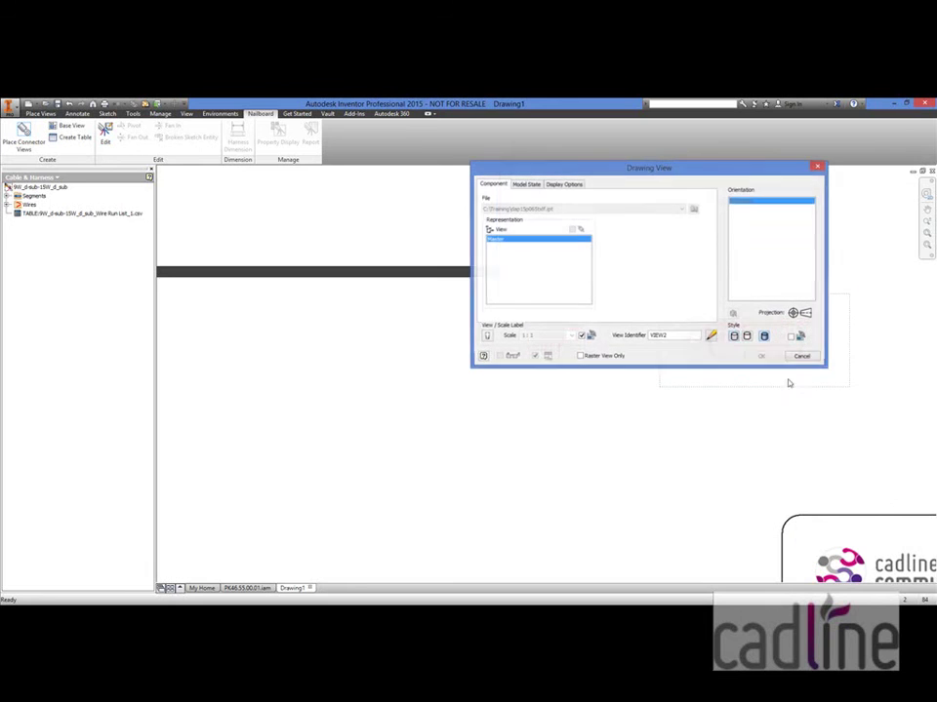
{"action": "left_click", "coordinate": [747, 337]}
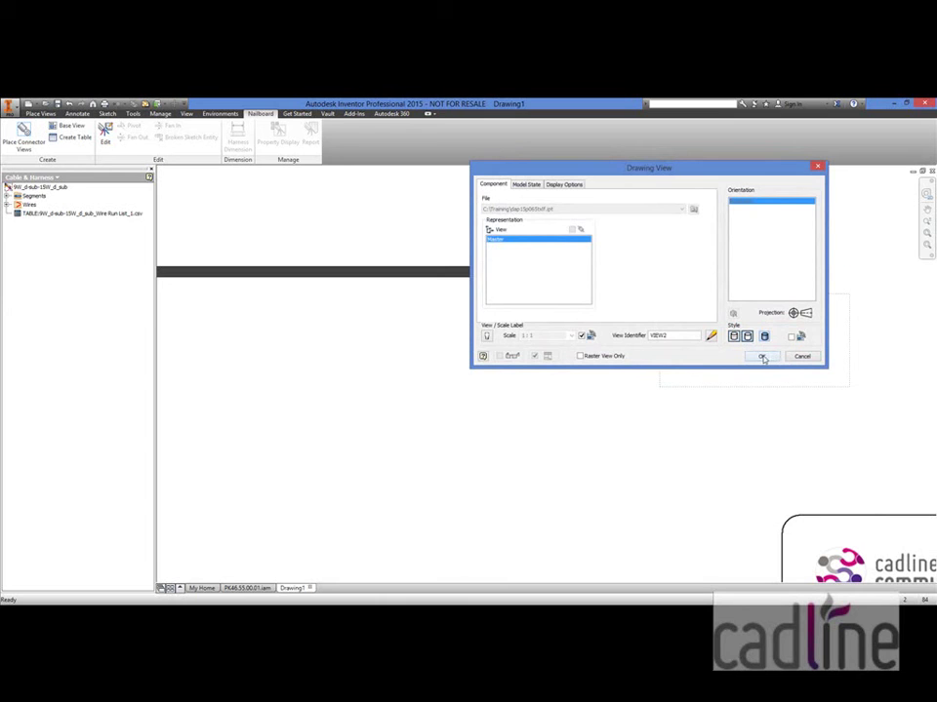
{"action": "left_click", "coordinate": [762, 357]}
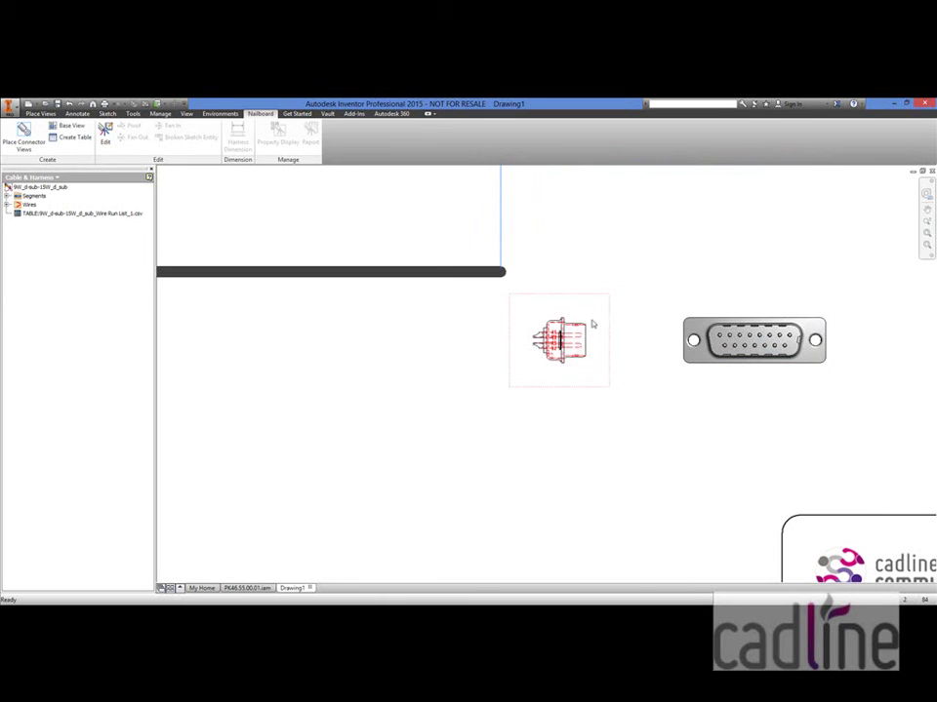
Remove the hidden lines from the 15-way connector's side view and move it in line with the harness segment
{"action": "right_click", "coordinate": [593, 324]}
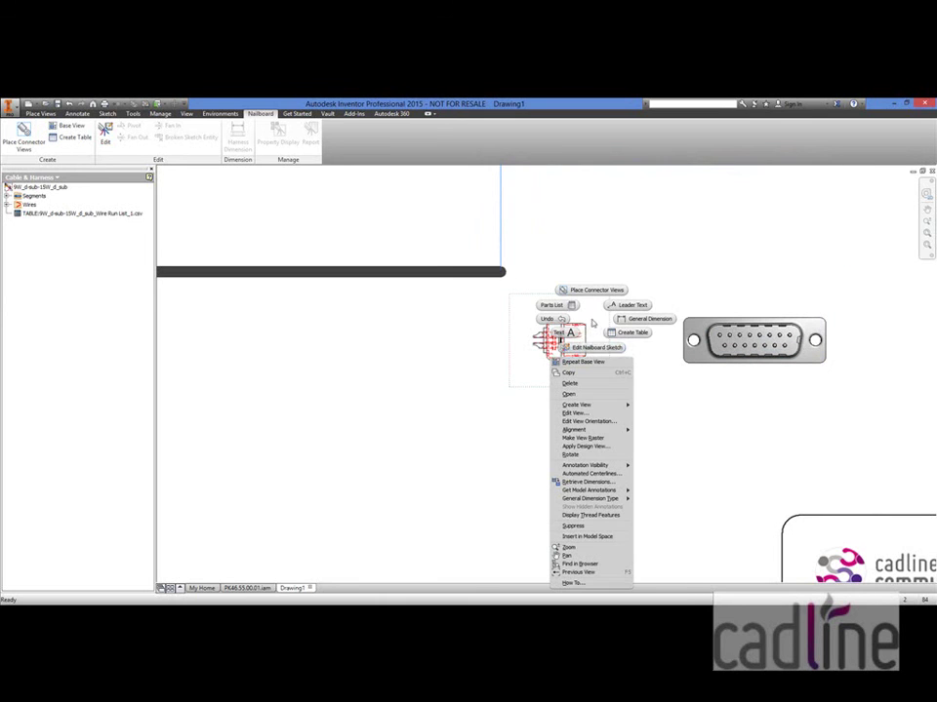
{"action": "left_click", "coordinate": [584, 412]}
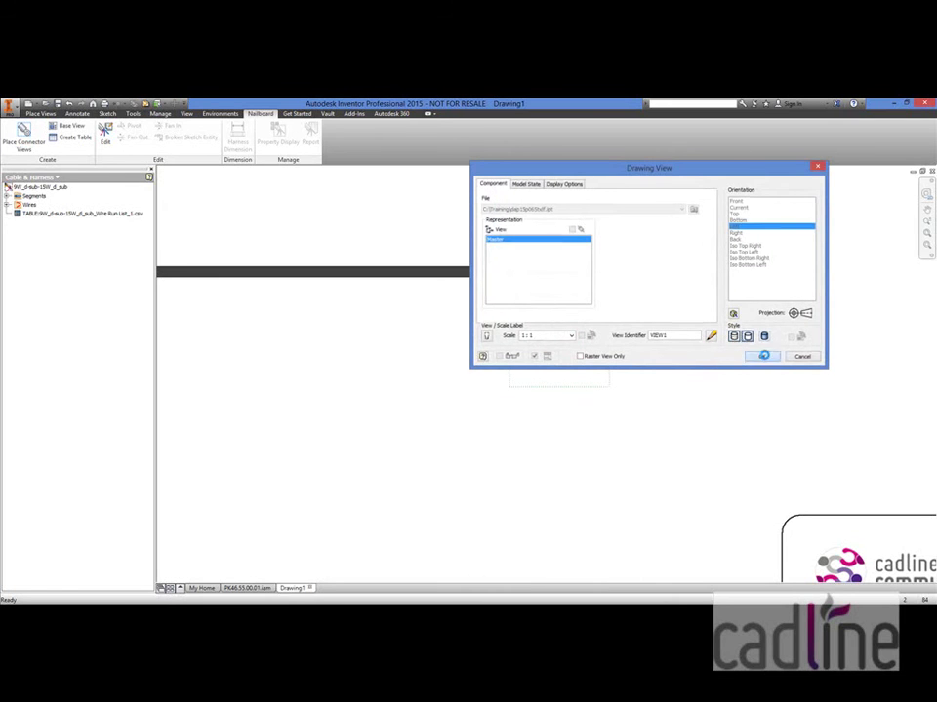
{"action": "left_click", "coordinate": [760, 357]}
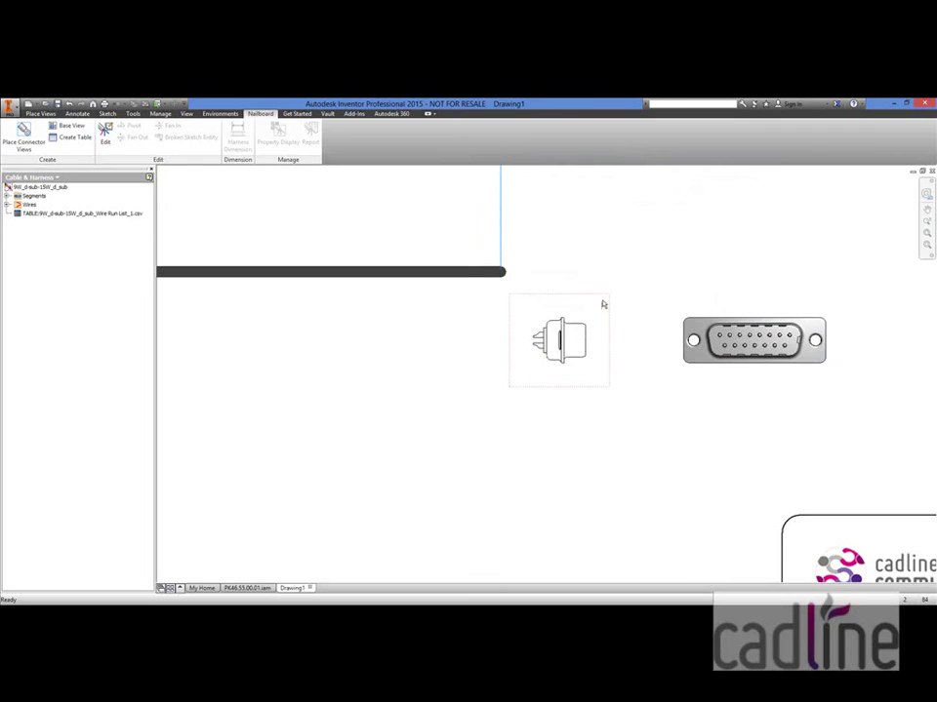
{"action": "left_click_drag", "start_coordinate": [605, 298], "coordinate": [607, 237]}
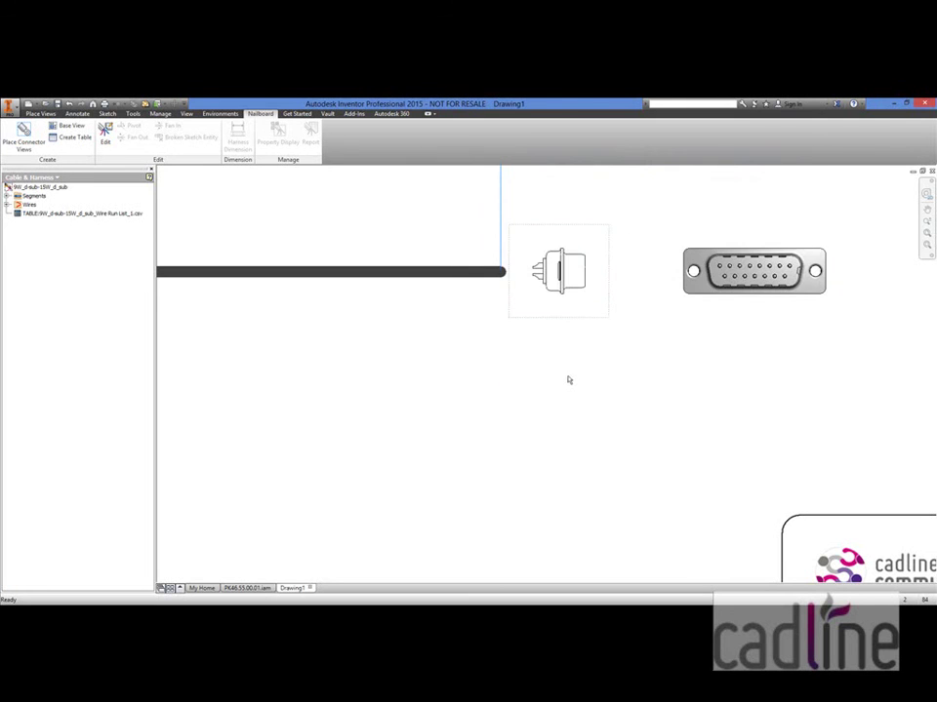
Place a connector view for X1 at 1:1 scale in the Right orientation with hidden lines removed
{"action": "scroll", "coordinate": [569, 380], "scroll_direction": "down", "scroll_amount": 2}
{"action": "scroll", "coordinate": [504, 358], "scroll_direction": "up", "scroll_amount": 4}
{"action": "middle_click_drag", "start_coordinate": [502, 357], "coordinate": [766, 367]}
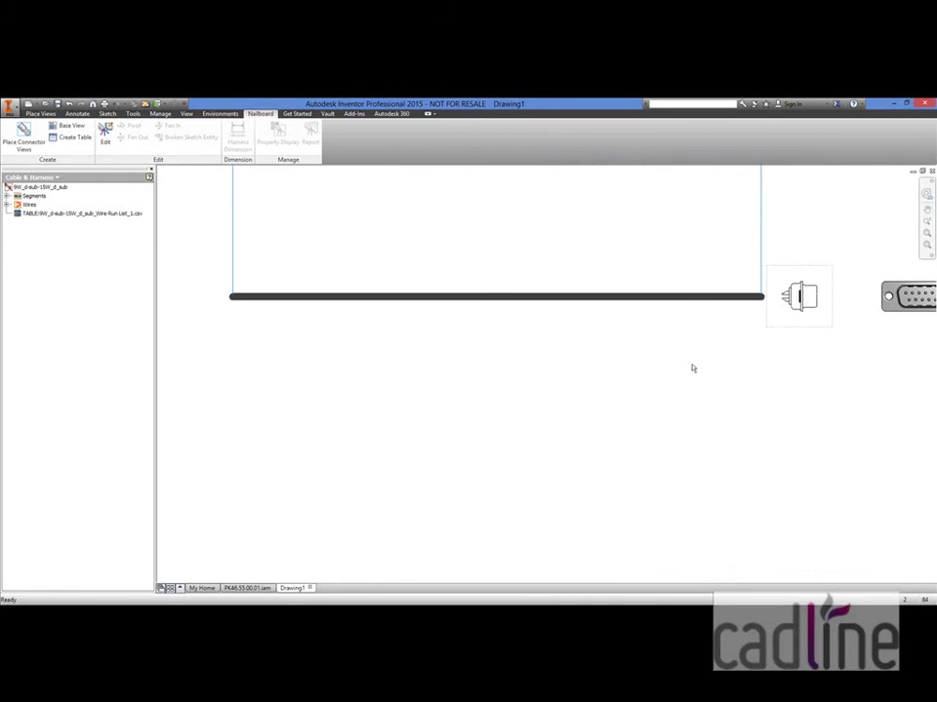
{"action": "scroll", "coordinate": [564, 384], "scroll_direction": "up", "scroll_amount": 2}
{"action": "middle_click_drag", "start_coordinate": [520, 403], "coordinate": [503, 429]}
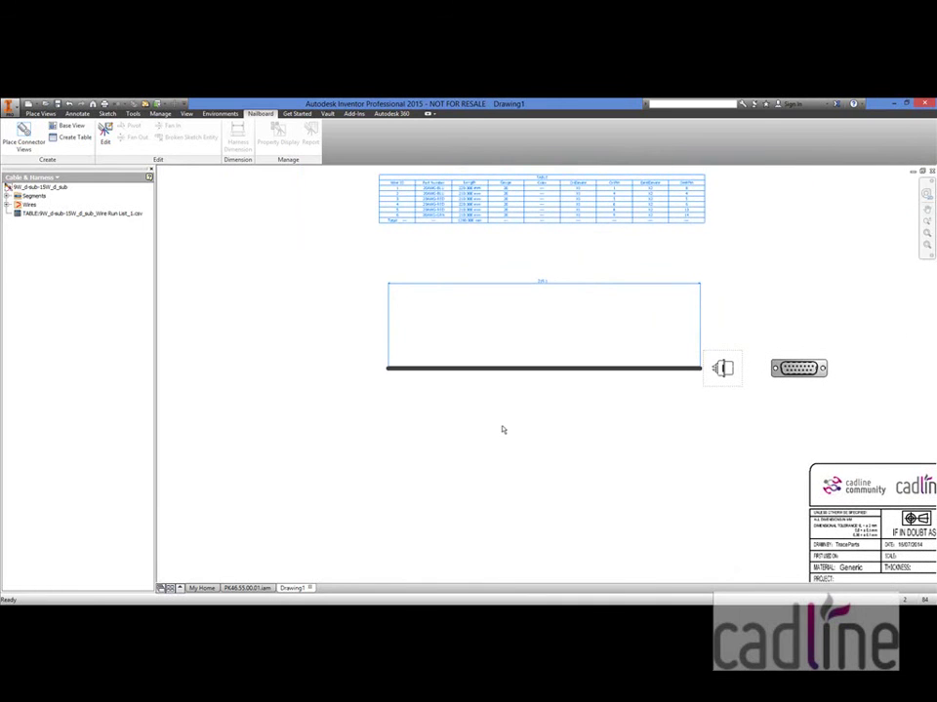
{"action": "left_click", "coordinate": [24, 132]}
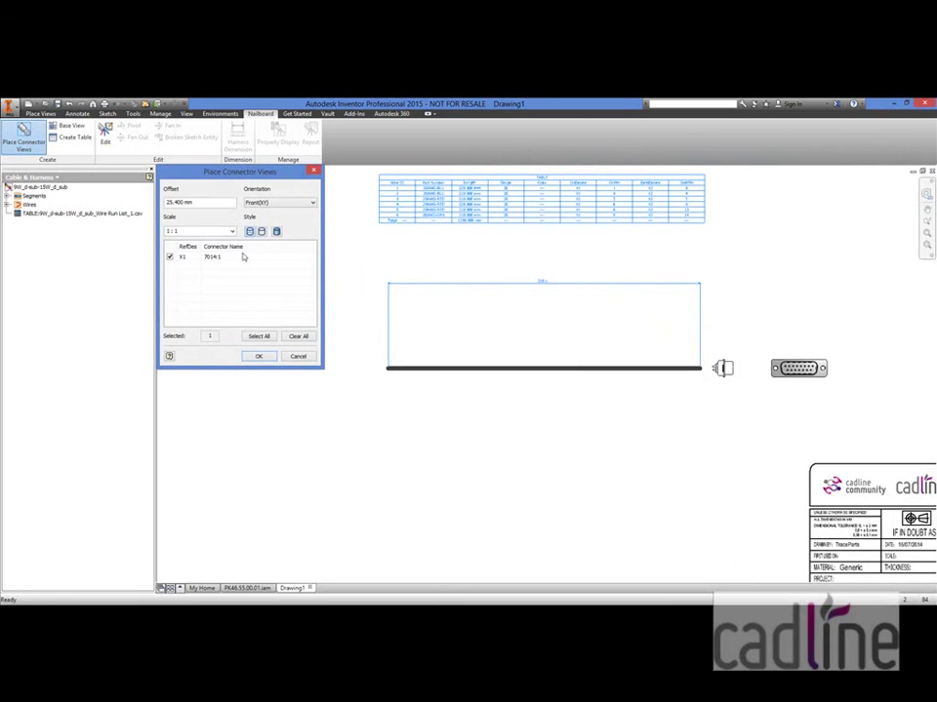
{"action": "left_click", "coordinate": [307, 205]}
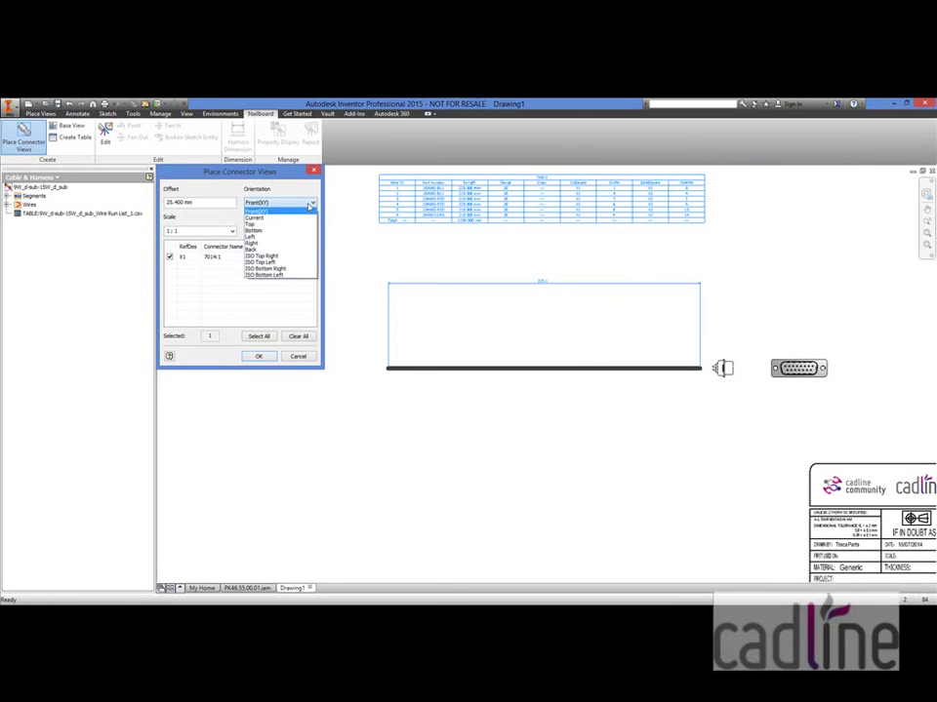
{"action": "left_click", "coordinate": [266, 243]}
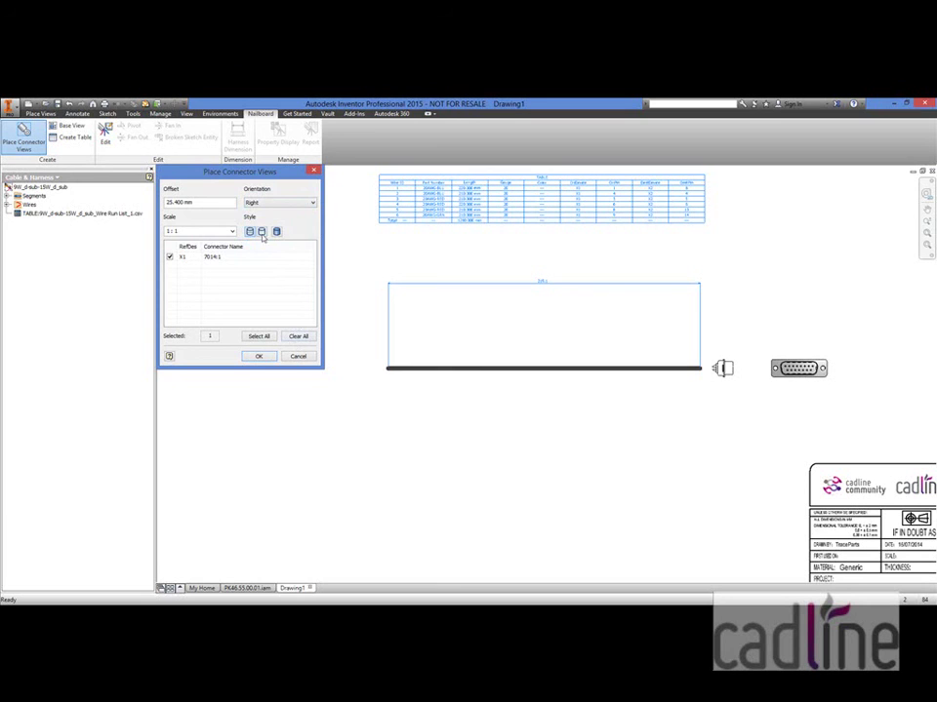
{"action": "left_click", "coordinate": [266, 358]}
Move the X1 connector view up against the left end of the harness segment
{"action": "scroll", "coordinate": [326, 363], "scroll_direction": "up", "scroll_amount": 2}
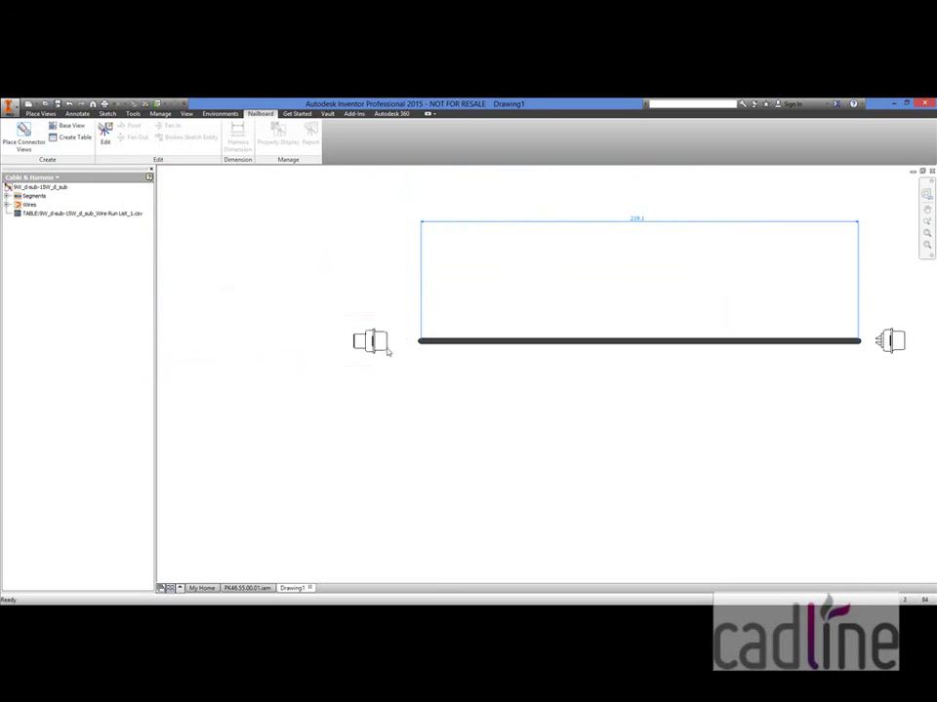
{"action": "left_click_drag", "start_coordinate": [411, 328], "coordinate": [417, 329]}
{"action": "middle_click_drag", "start_coordinate": [417, 414], "coordinate": [320, 408]}
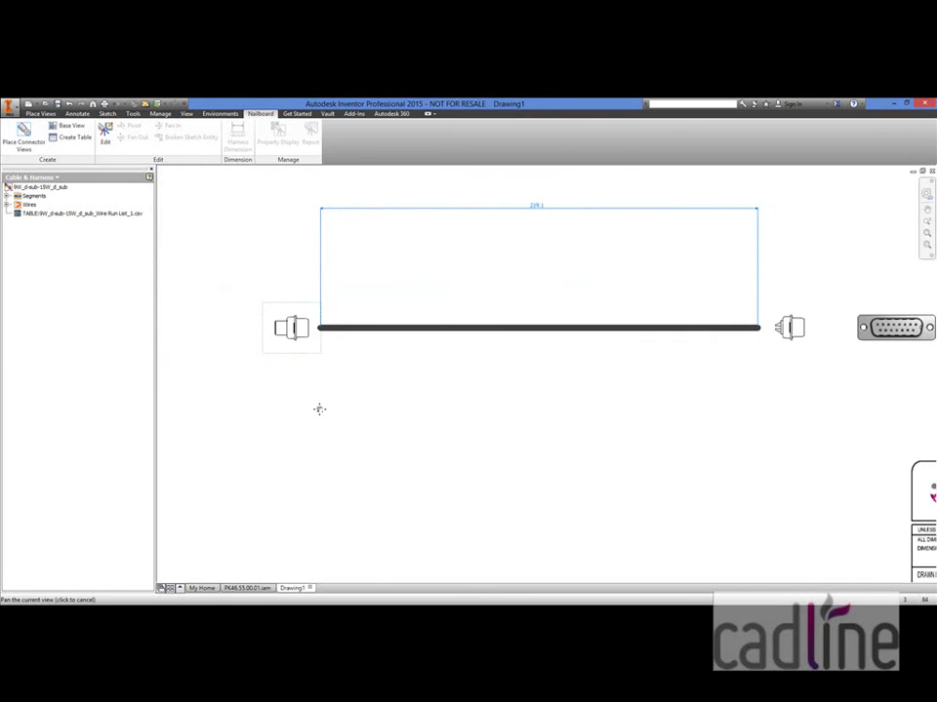
Project a pin-face view of the X1 connector to the left of its side view
{"action": "scroll", "coordinate": [454, 387], "scroll_direction": "up", "scroll_amount": 4}
{"action": "scroll", "coordinate": [496, 338], "scroll_direction": "down", "scroll_amount": 3}
{"action": "scroll", "coordinate": [517, 327], "scroll_direction": "down", "scroll_amount": 5}
{"action": "middle_click_drag", "start_coordinate": [566, 317], "coordinate": [509, 370]}
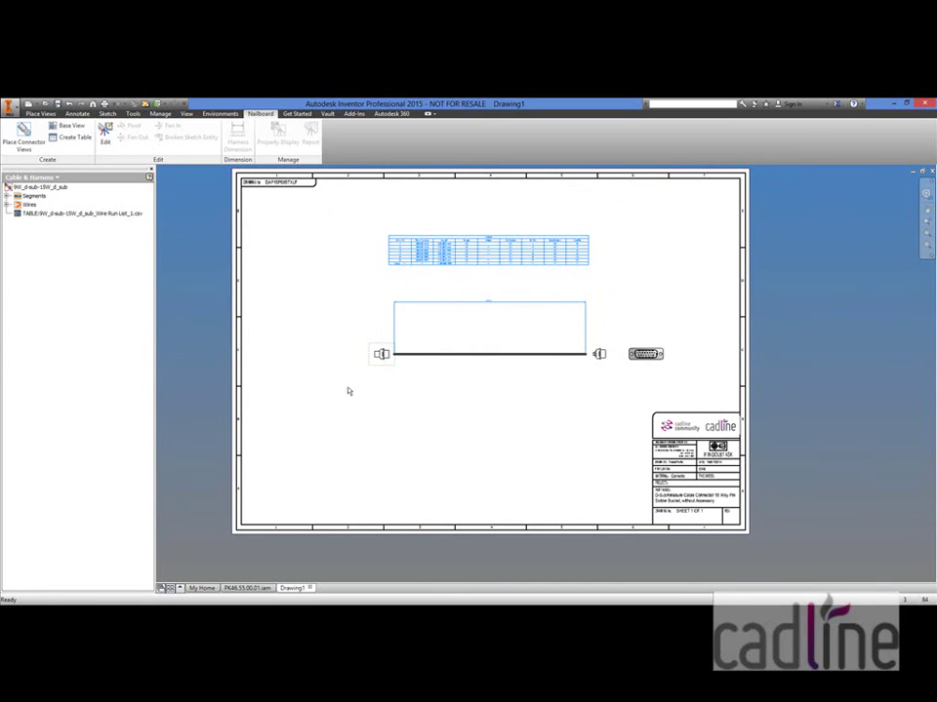
{"action": "left_click", "coordinate": [40, 113]}
{"action": "left_click", "coordinate": [33, 137]}
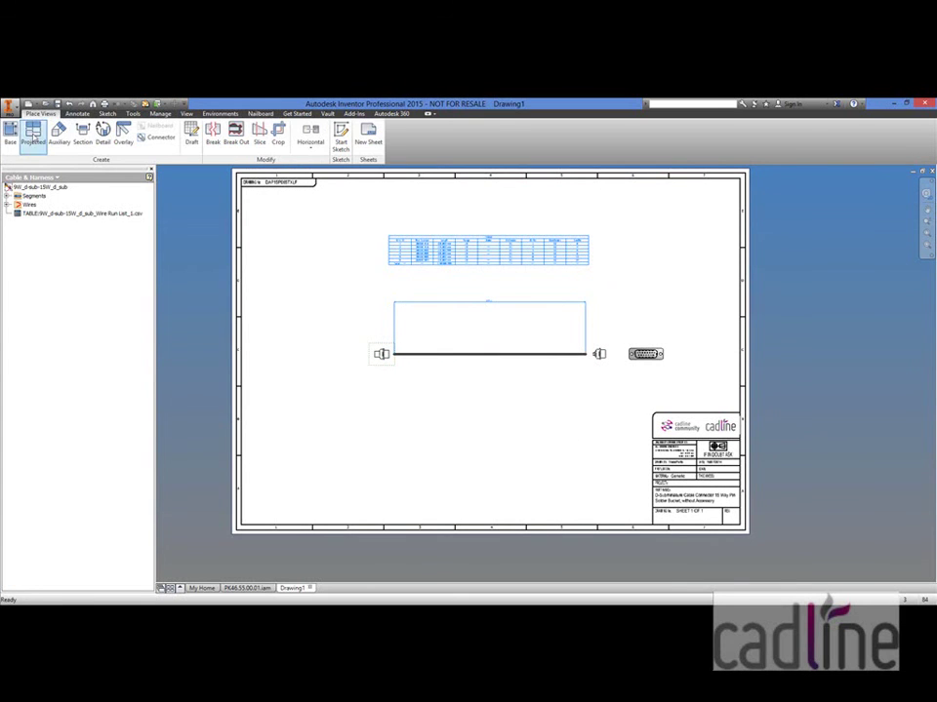
{"action": "left_click", "coordinate": [352, 354]}
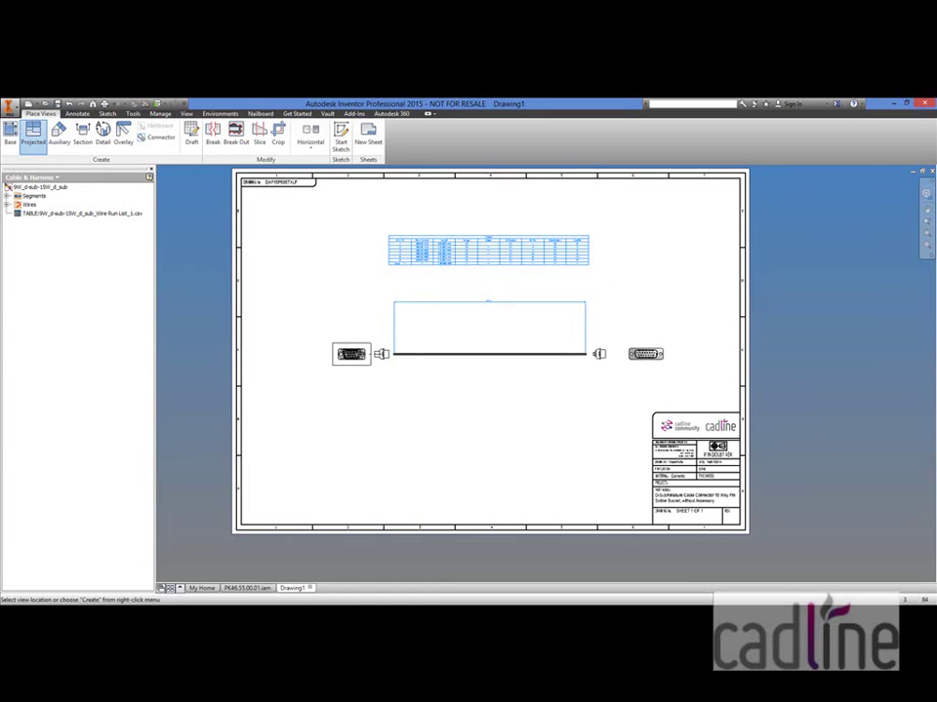
{"action": "right_click", "coordinate": [321, 388]}
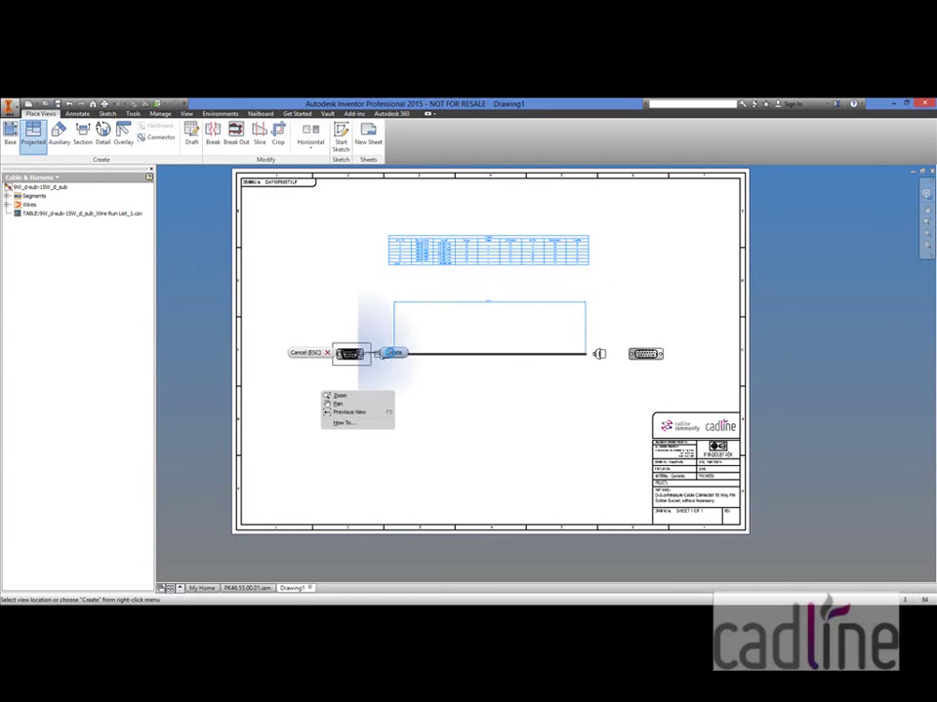
{"action": "left_click", "coordinate": [351, 395]}
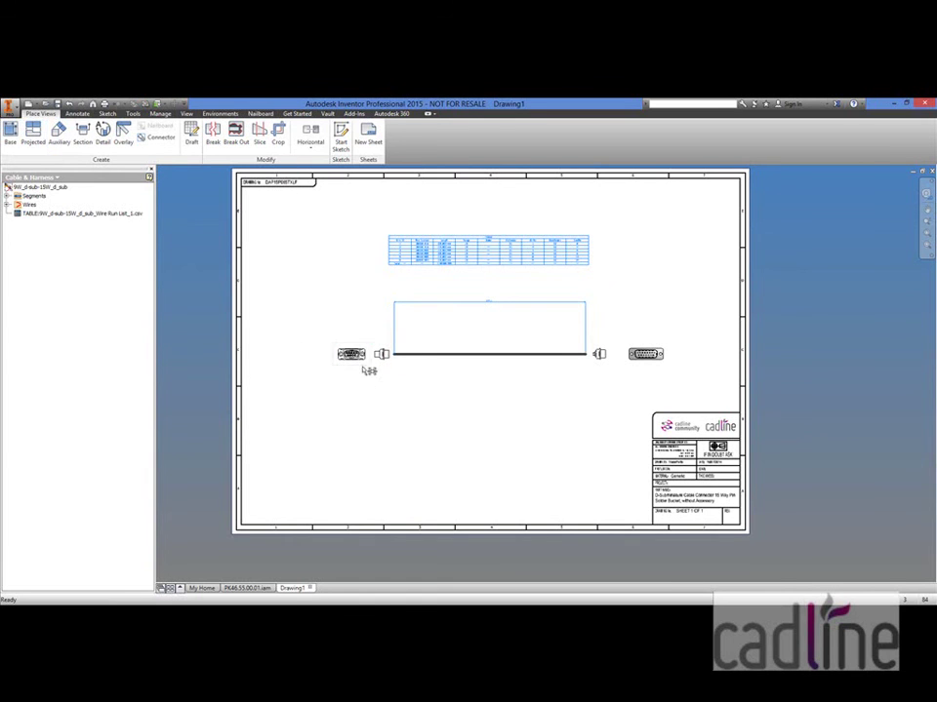
Set the projected pin-face view of the X1 connector to the shaded style
{"action": "right_click", "coordinate": [363, 364]}
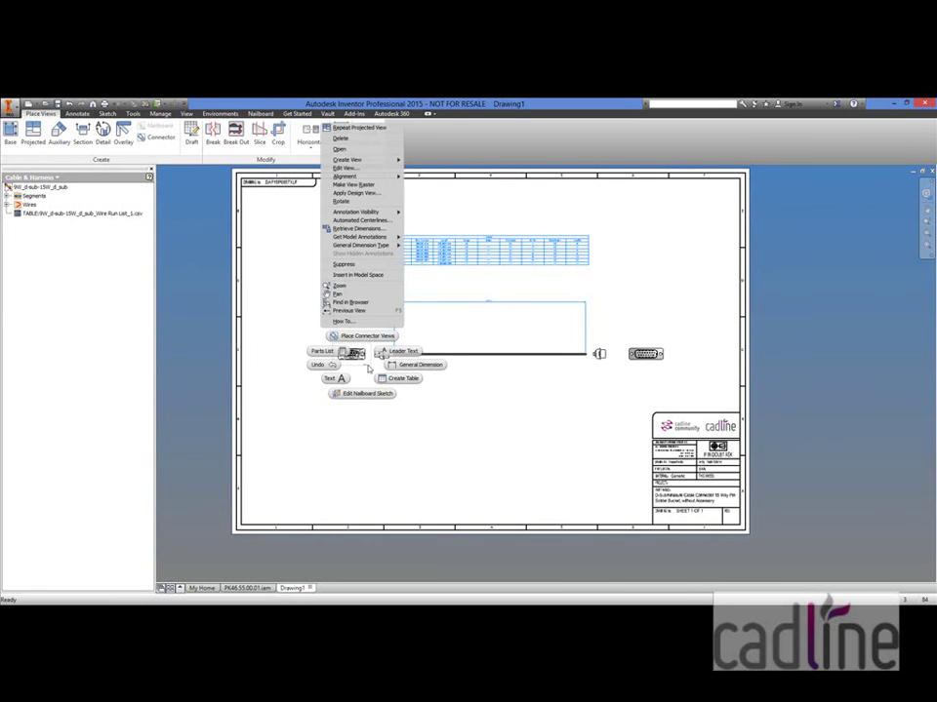
{"action": "left_click", "coordinate": [363, 169]}
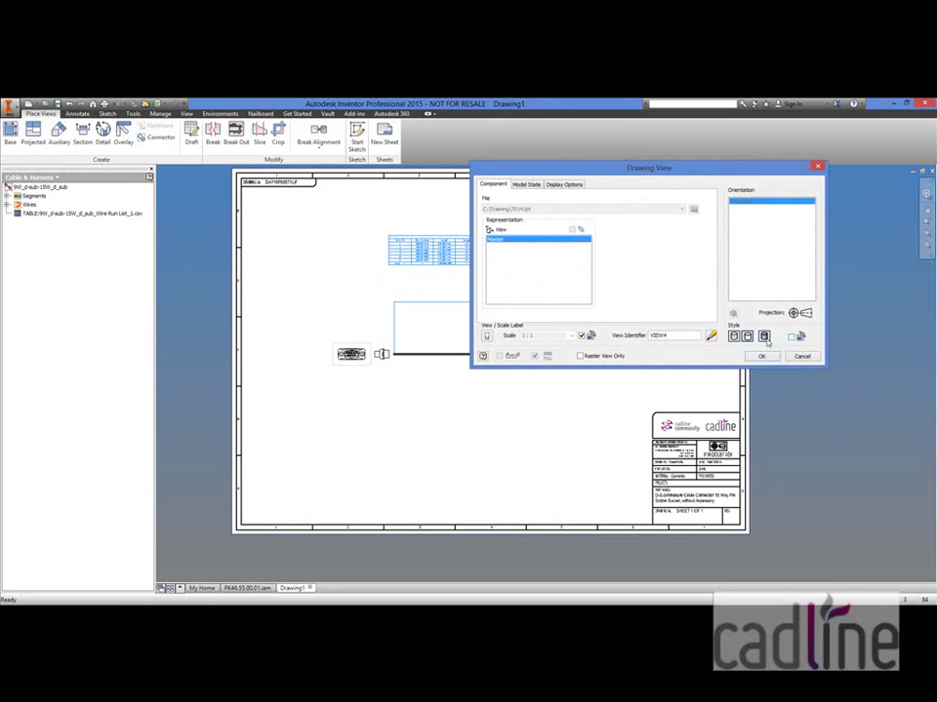
{"action": "left_click", "coordinate": [763, 356]}
Place a parts list of the PK46.55.00.01.iam assembly below the harness segment, using the Parts Only BOM view
{"action": "mouse_move", "coordinate": [476, 400]}
{"action": "middle_mouse_down"}
{"action": "mouse_move", "coordinate": [455, 389]}
{"action": "mouse_move", "coordinate": [441, 397]}
{"action": "middle_mouse_up"}
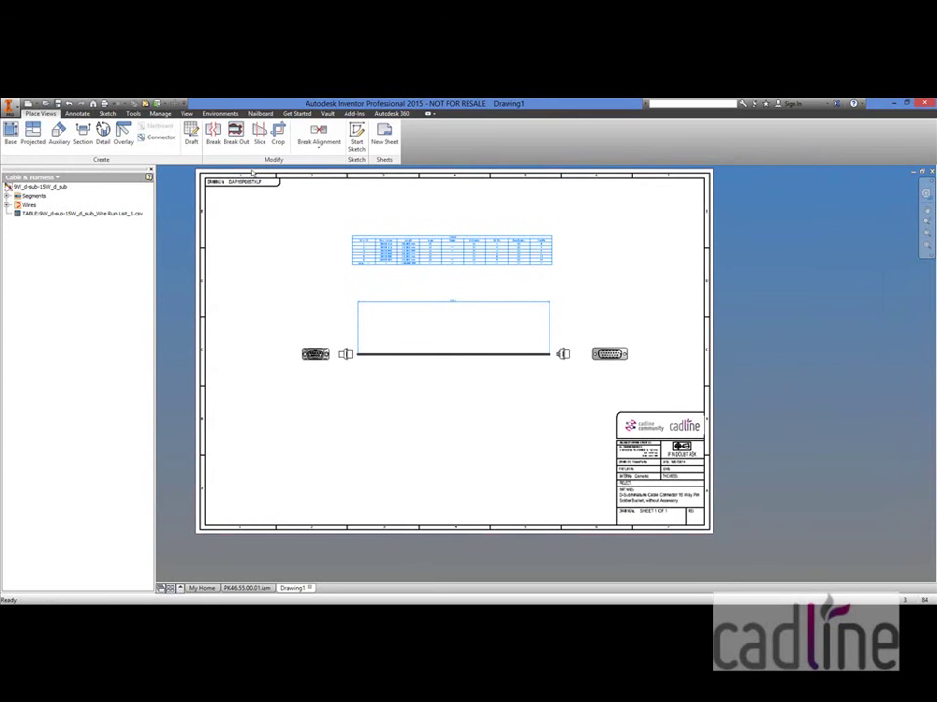
{"action": "left_click", "coordinate": [76, 114]}
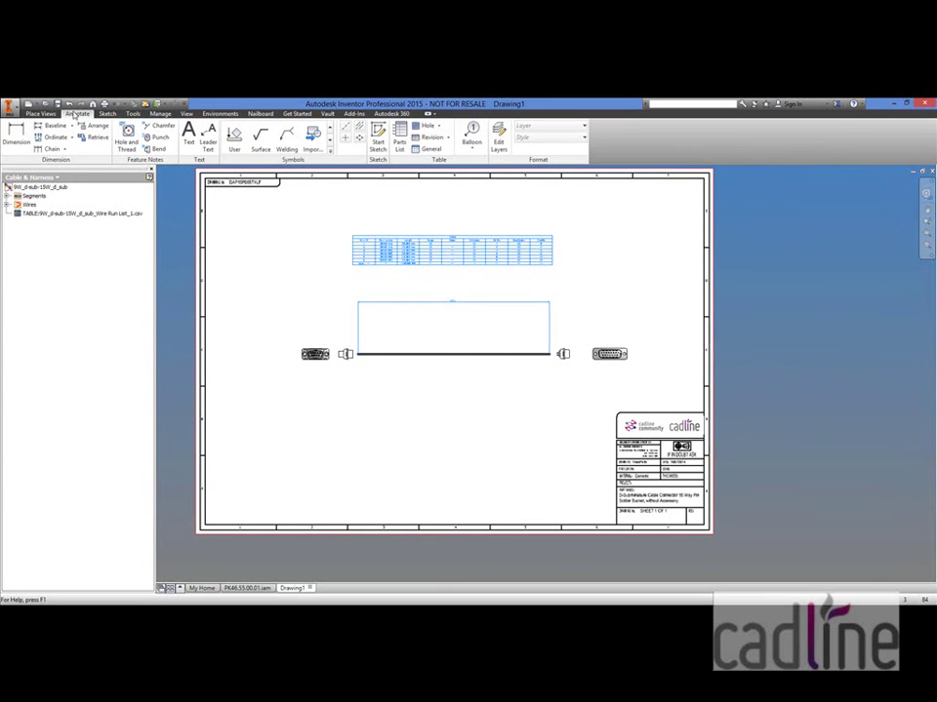
{"action": "left_click", "coordinate": [399, 140]}
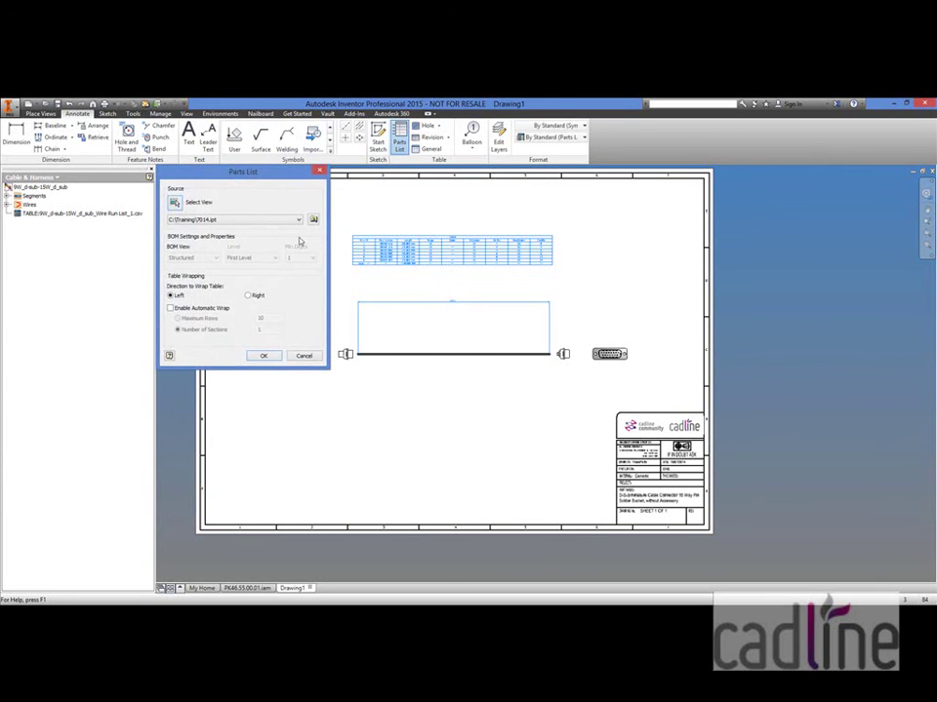
{"action": "left_click", "coordinate": [204, 258]}
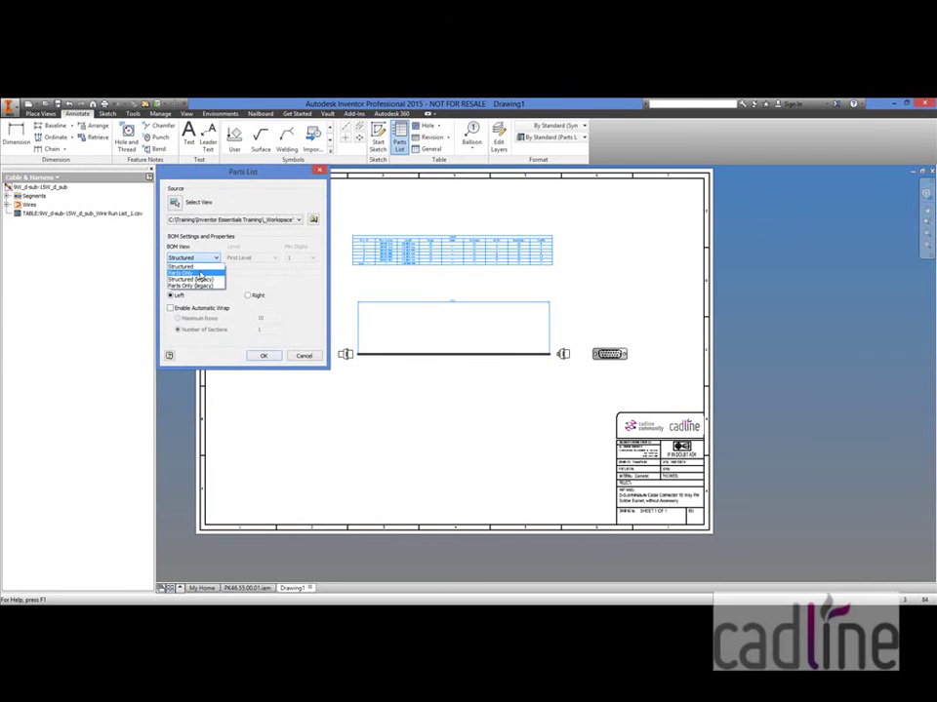
{"action": "left_click", "coordinate": [195, 273]}
{"action": "left_click", "coordinate": [263, 357]}
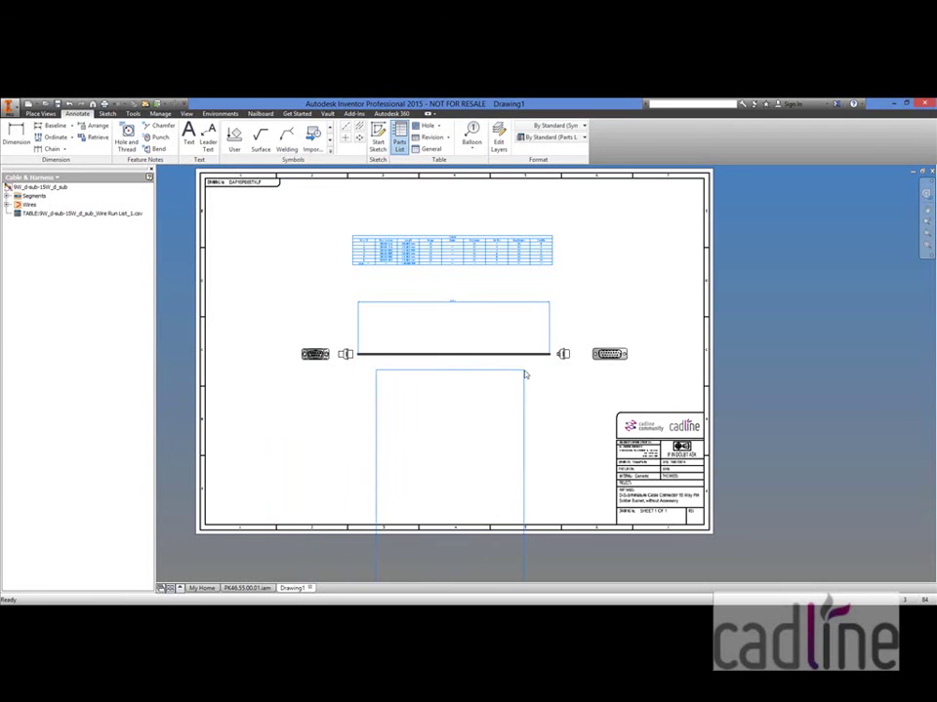
{"action": "left_click", "coordinate": [523, 370]}
{"action": "left_click", "coordinate": [552, 384]}
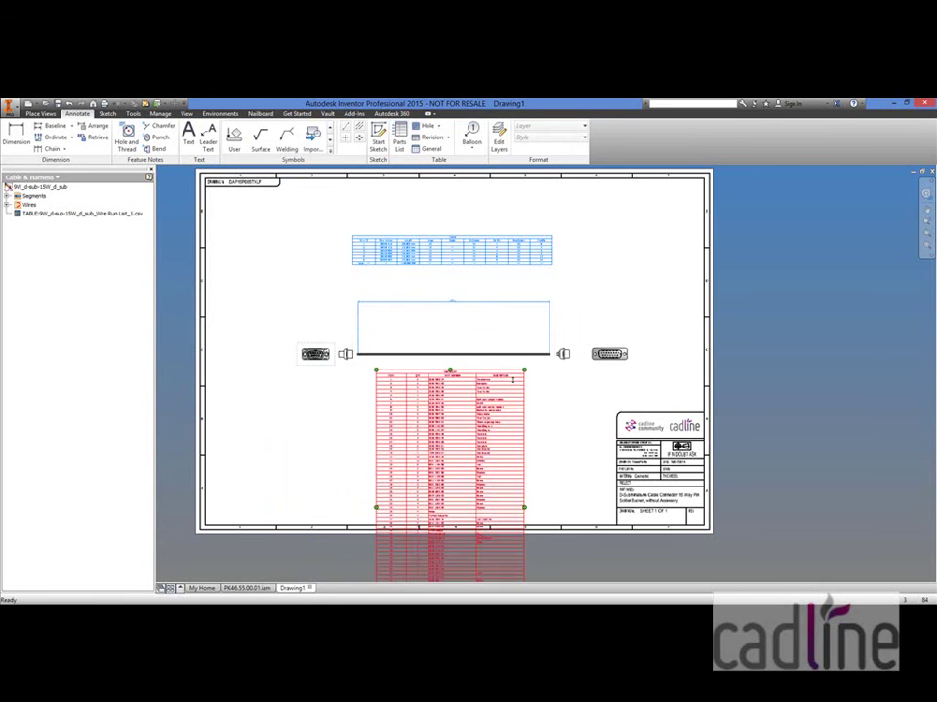
Edit the parts list to filter its rows by the assembly view representation Harness2, and apply the filter
{"action": "middle_click_drag", "start_coordinate": [539, 398], "coordinate": [498, 341]}
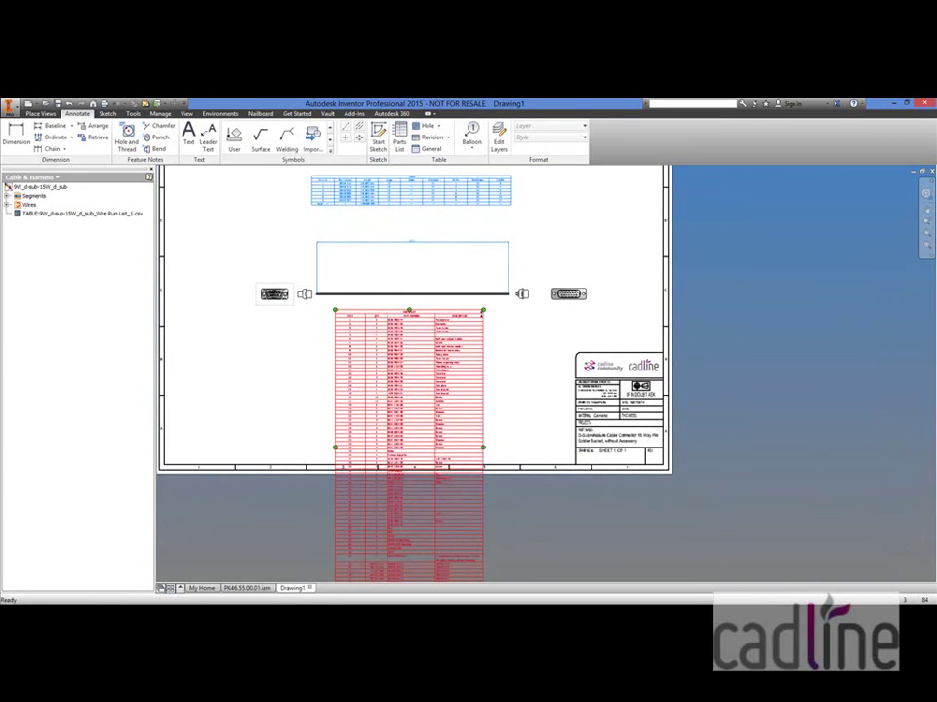
{"action": "right_click", "coordinate": [485, 314]}
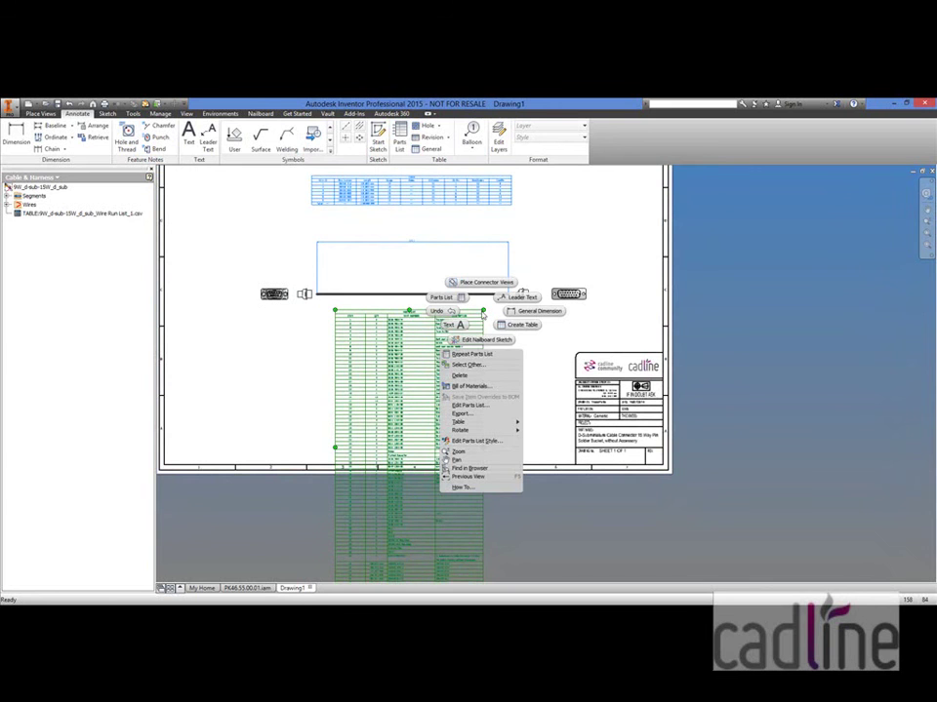
{"action": "left_click", "coordinate": [472, 405]}
{"action": "left_click", "coordinate": [200, 191]}
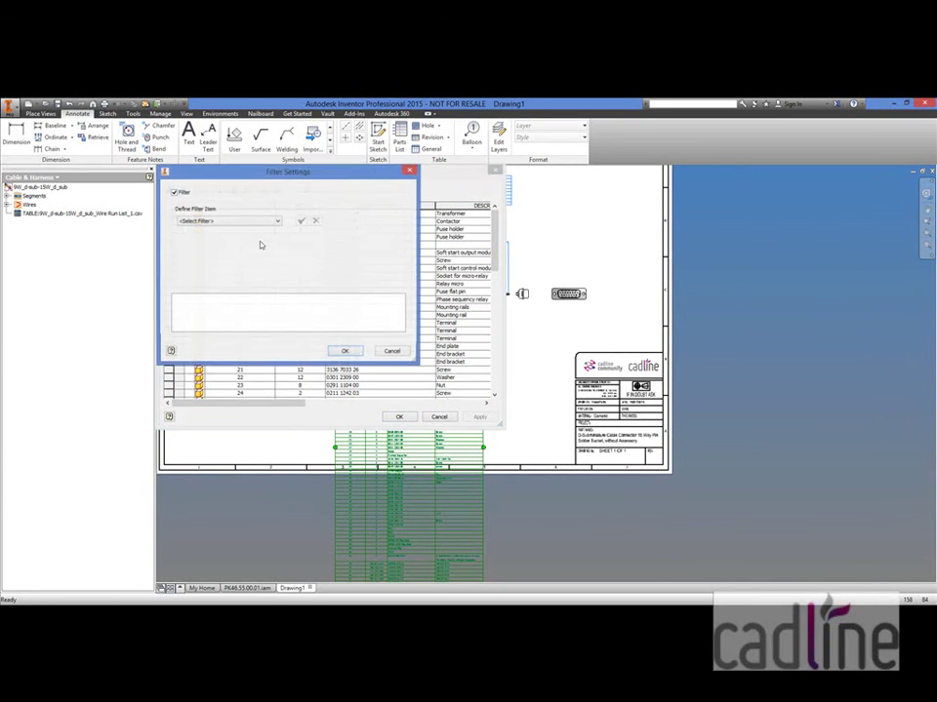
{"action": "left_click", "coordinate": [278, 224]}
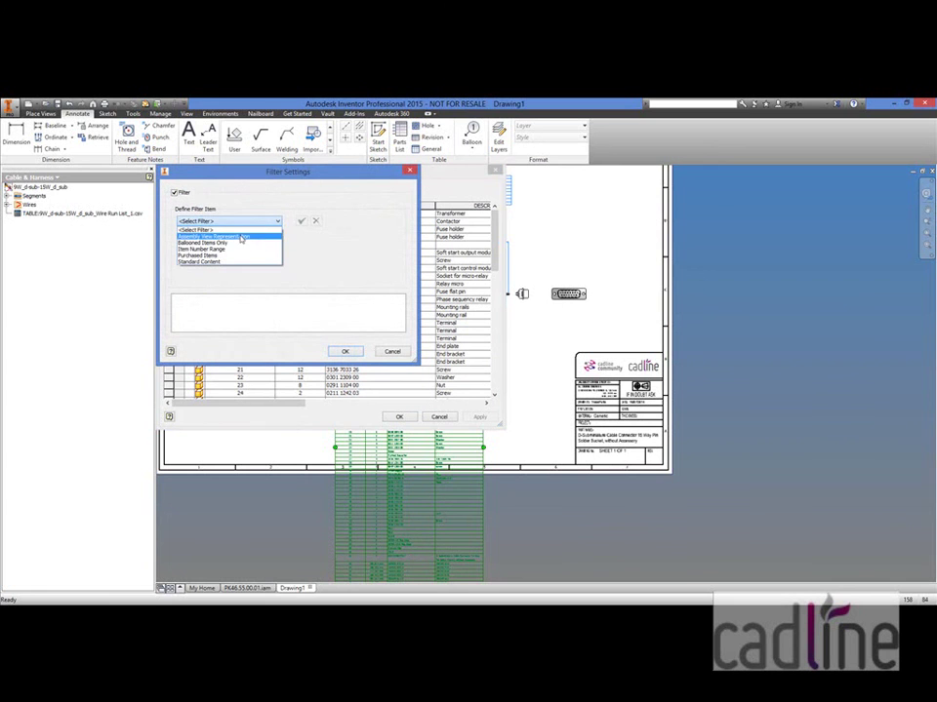
{"action": "left_click", "coordinate": [236, 235]}
{"action": "left_click", "coordinate": [352, 260]}
{"action": "left_click", "coordinate": [276, 281]}
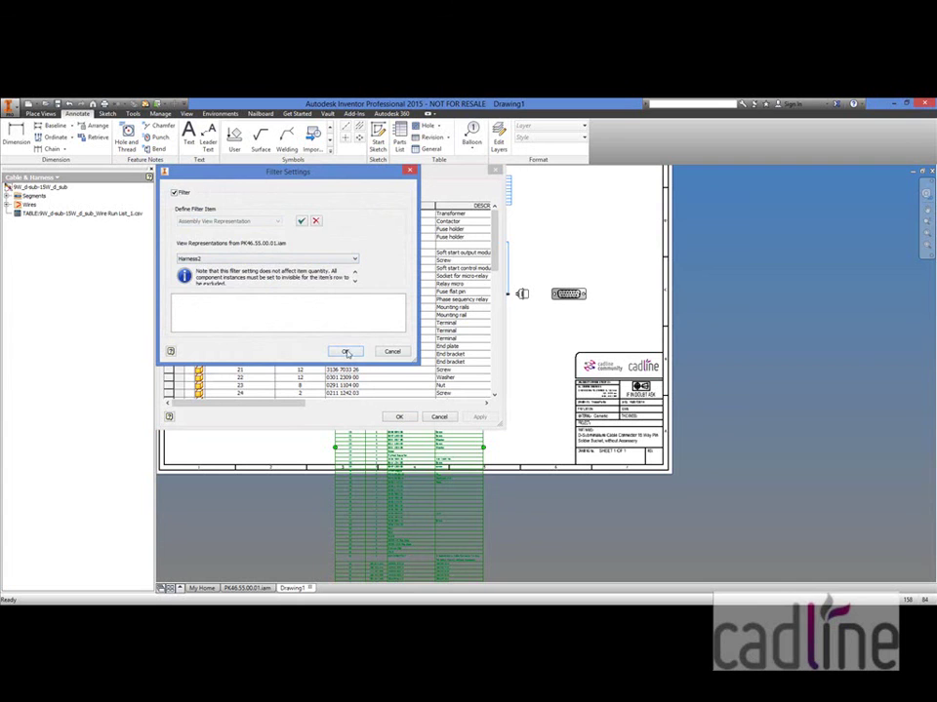
{"action": "left_click", "coordinate": [345, 353]}
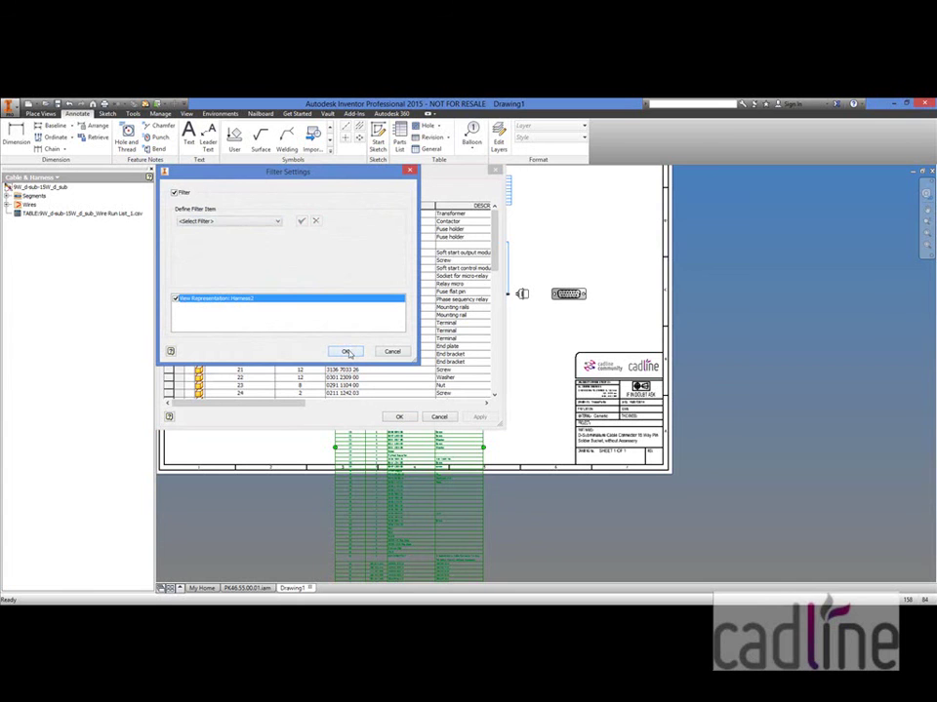
{"action": "left_click", "coordinate": [347, 352]}
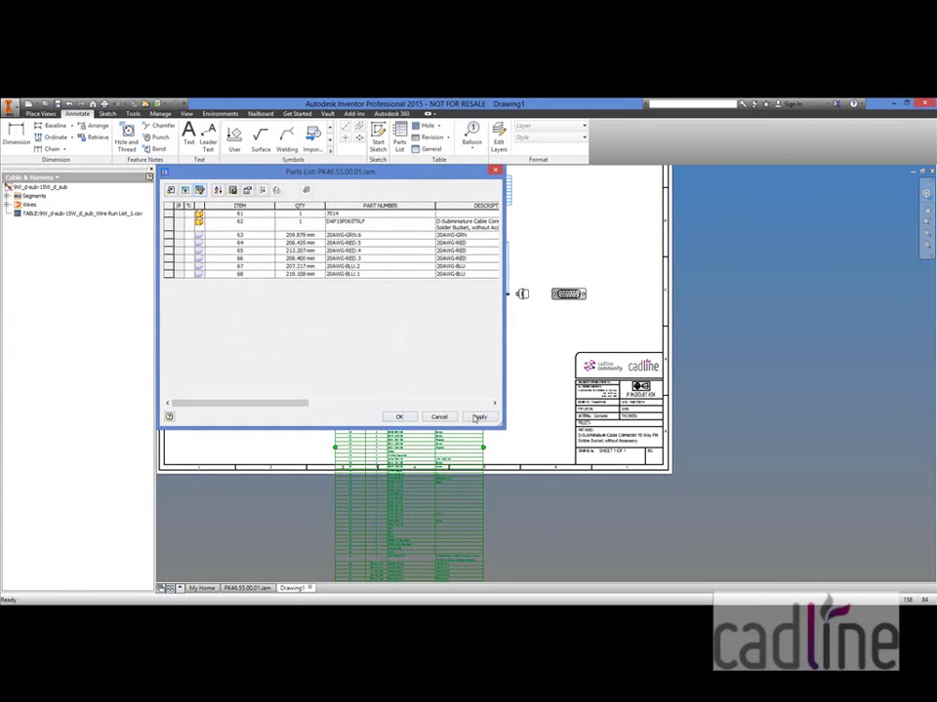
{"action": "left_click", "coordinate": [478, 418]}
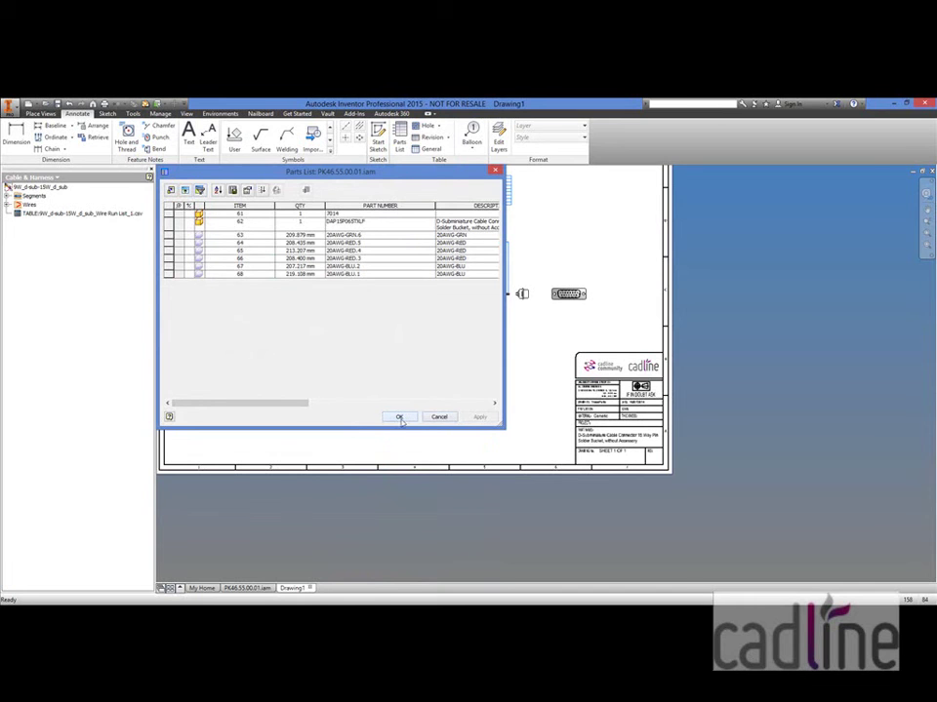
{"action": "left_click", "coordinate": [399, 417]}
Examine the filtered parts list up close, along with the wire table, connector views and overall sheet layout
{"action": "scroll", "coordinate": [418, 370], "scroll_direction": "down", "scroll_amount": 2}
{"action": "scroll", "coordinate": [411, 355], "scroll_direction": "up", "scroll_amount": 8}
{"action": "middle_click_drag", "start_coordinate": [458, 366], "coordinate": [499, 418]}
{"action": "scroll", "coordinate": [506, 263], "scroll_direction": "up", "scroll_amount": 3}
{"action": "scroll", "coordinate": [507, 261], "scroll_direction": "down", "scroll_amount": 6}
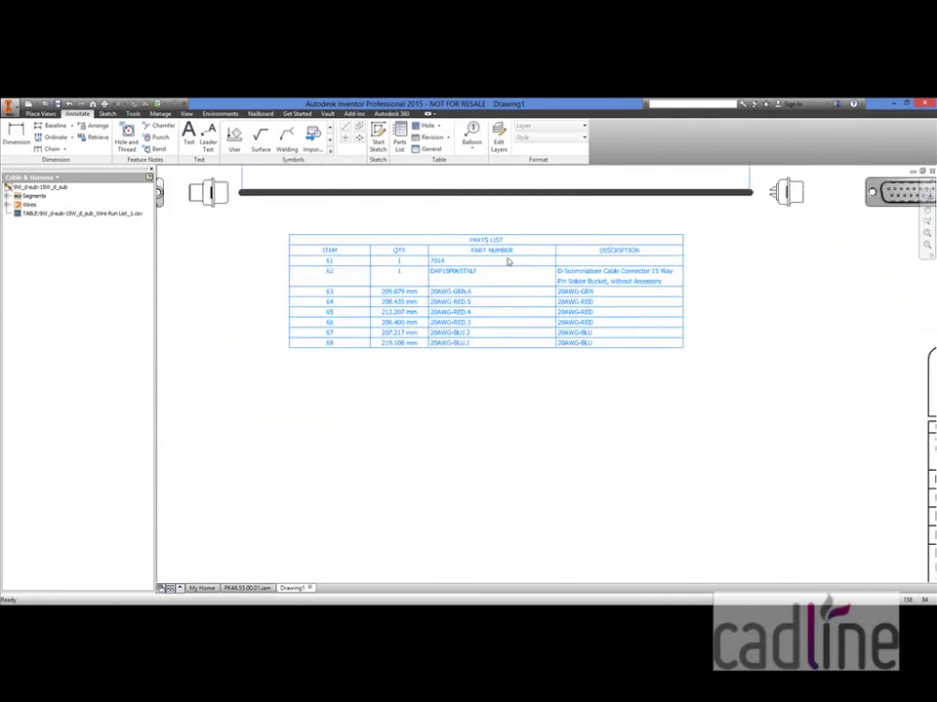
{"action": "middle_click_drag", "start_coordinate": [509, 241], "coordinate": [492, 389]}
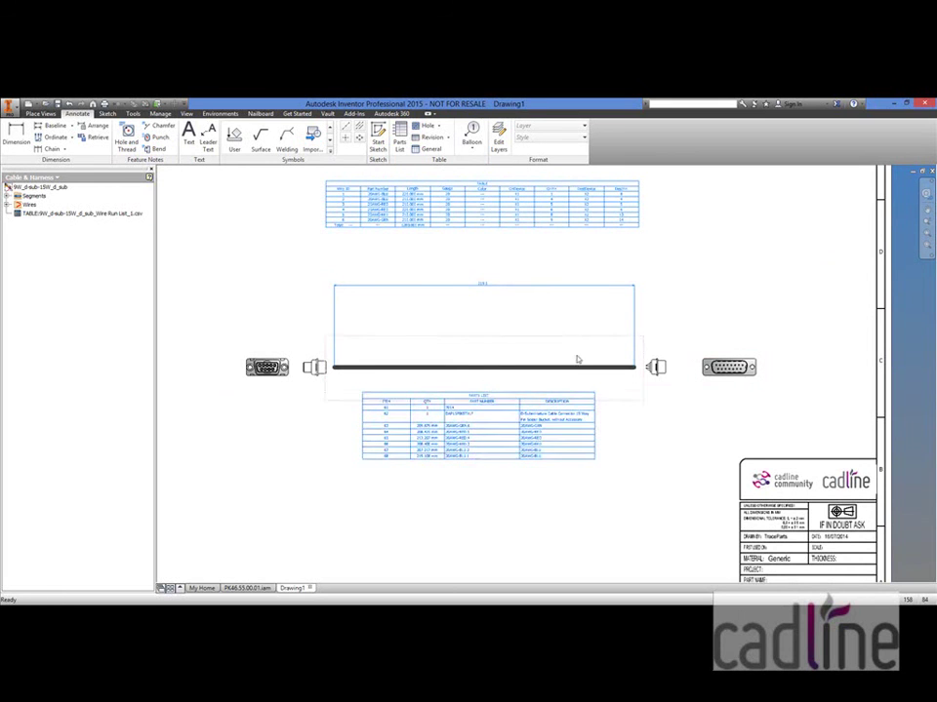
{"action": "key", "text": "Home"}
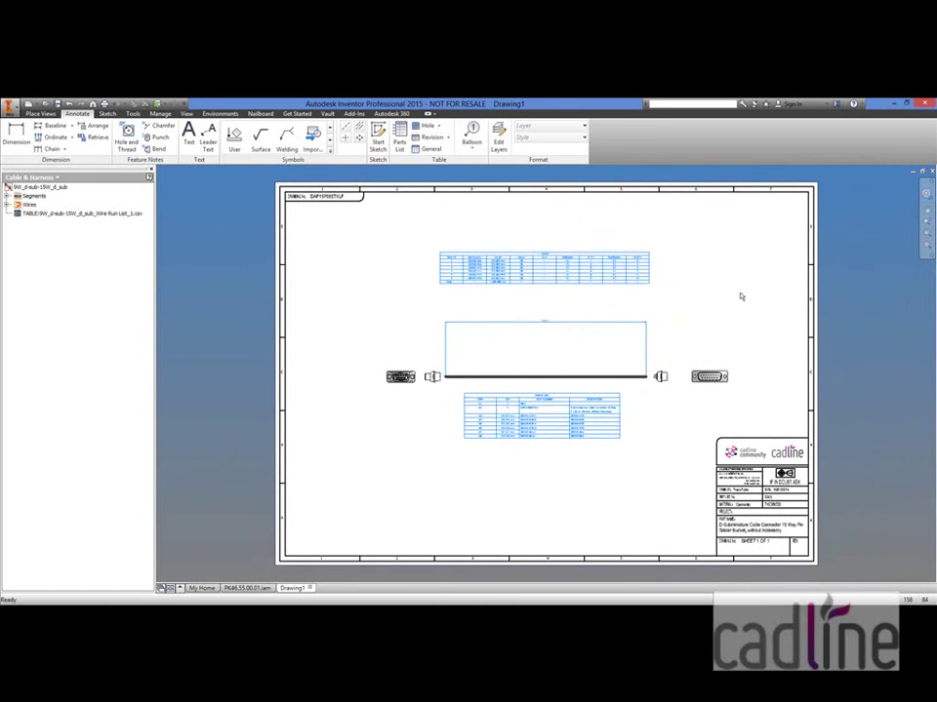